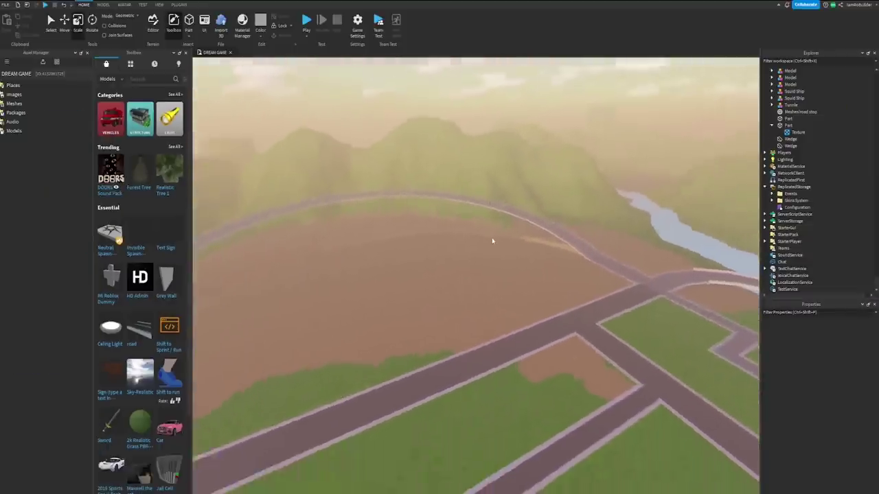
Delete the 3D "DEALER SHIP" text standing on the white lot slab.
right_drag(492, 241, 510, 214)
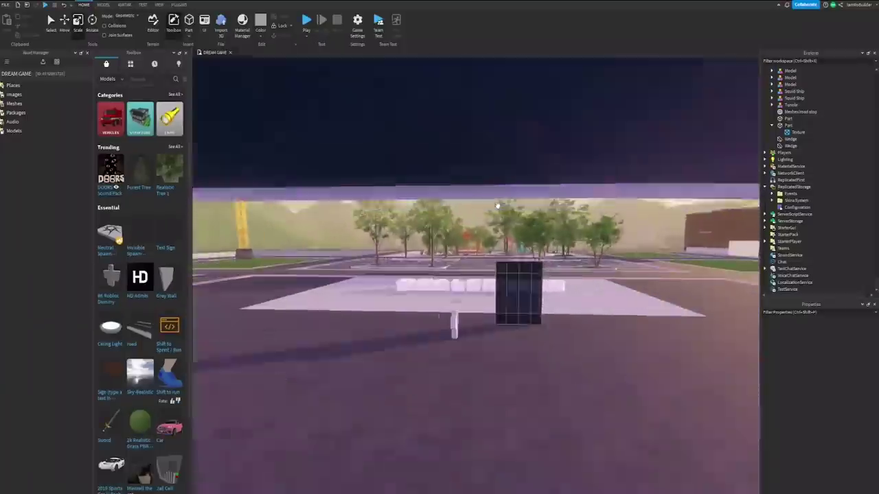
right_drag(498, 205, 412, 207)
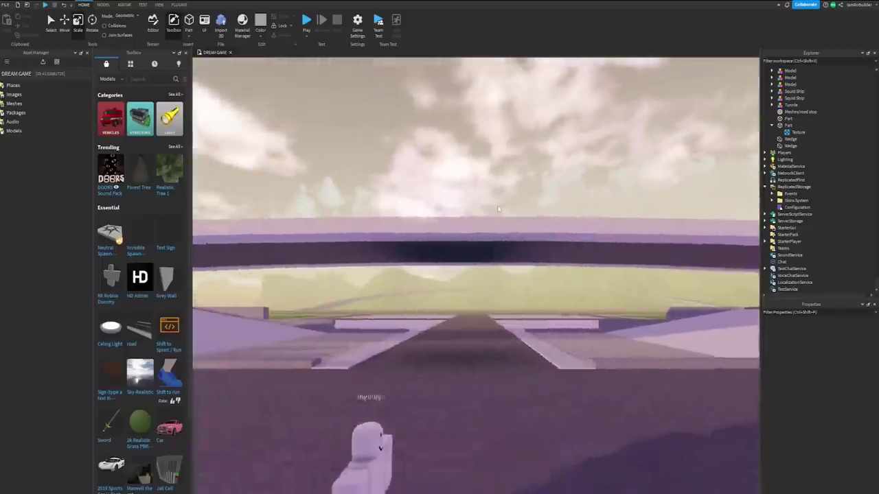
mouse_move(499, 209)
right_down()
mouse_move(550, 209)
mouse_move(499, 209)
right_up()
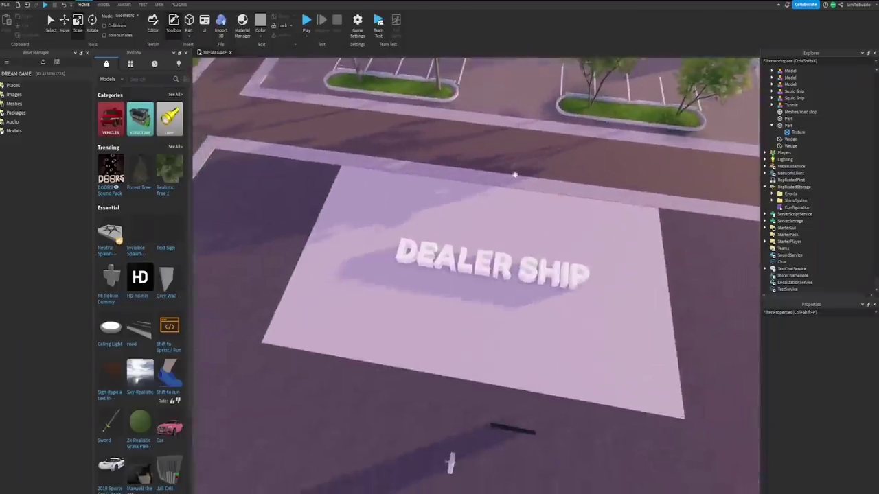
click(482, 262)
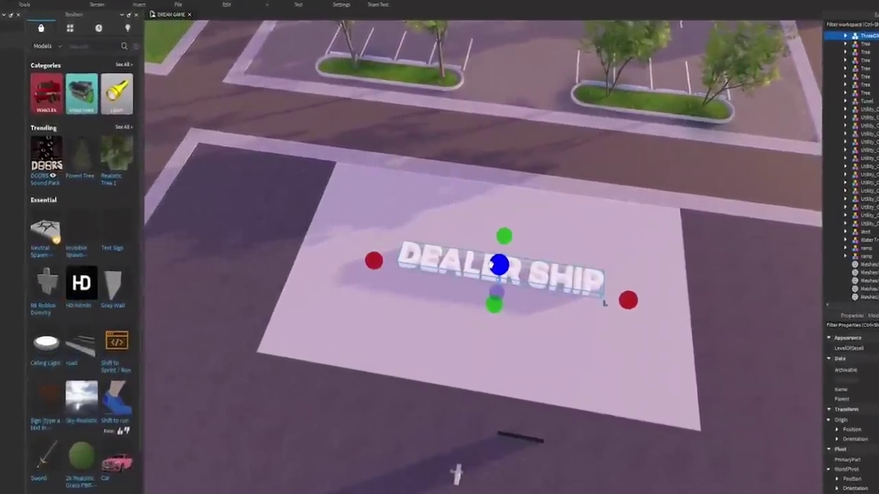
key(Delete)
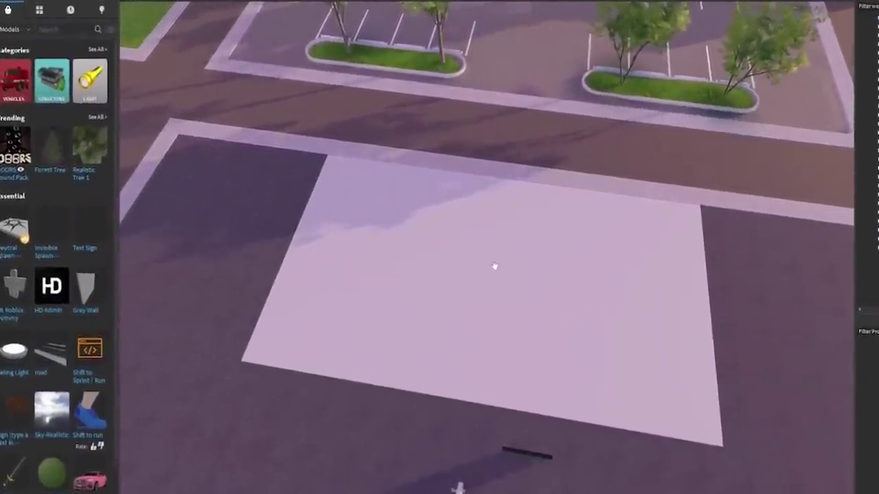
Select the white floor slab of the dealership lot and close the Toolbox.
click(512, 238)
right_drag(502, 239, 505, 239)
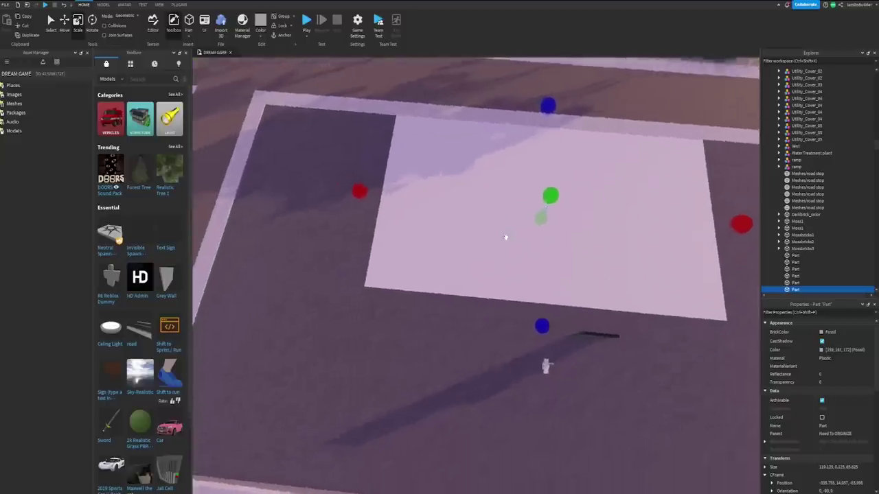
click(185, 53)
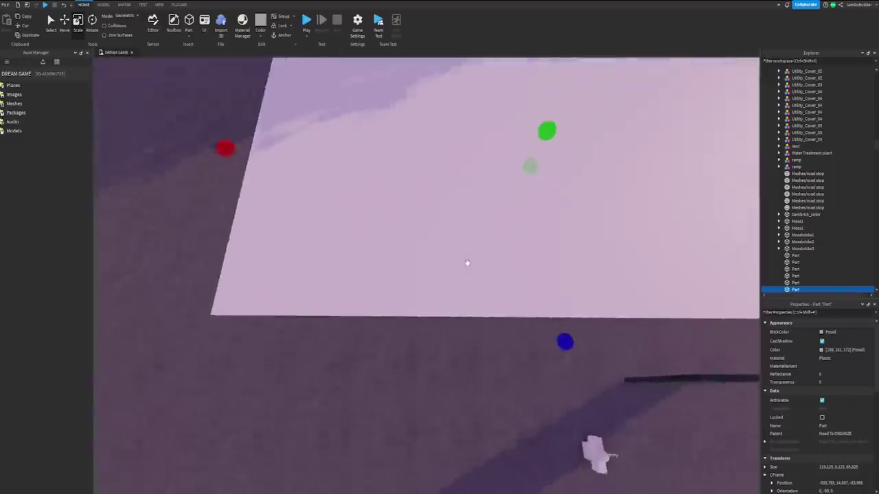
Extend the white floor slab's front edge outward, away from the parking lot, to a depth of about 75.6 studs.
right_drag(465, 262, 465, 261)
scroll(465, 262, down, 10)
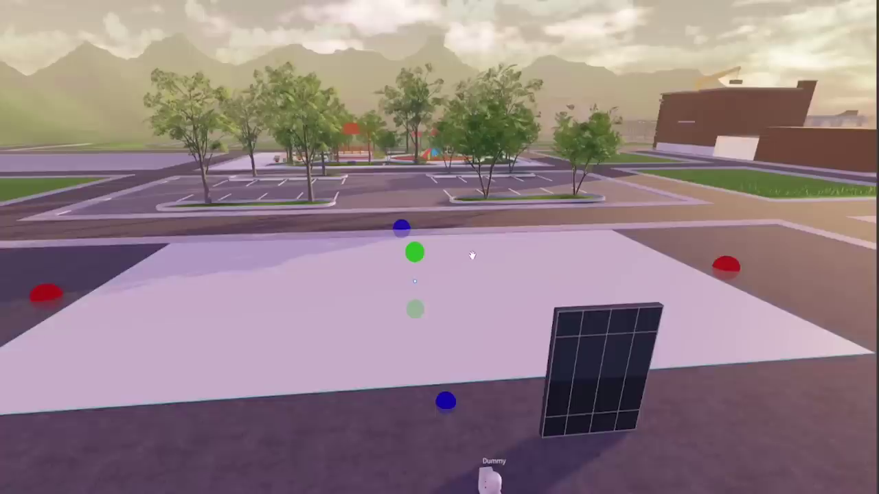
key(a)
right_drag(463, 253, 453, 240)
key(d)
key(s)
key(w)
key(s)
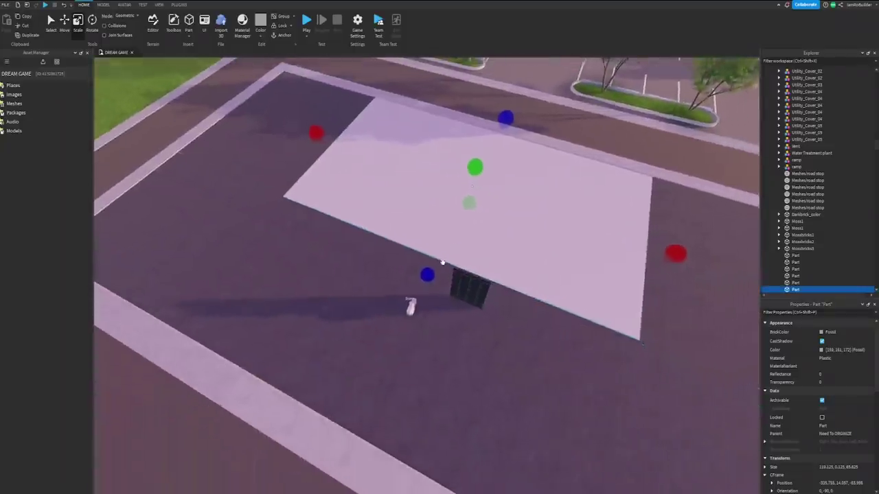
drag(426, 276, 415, 296)
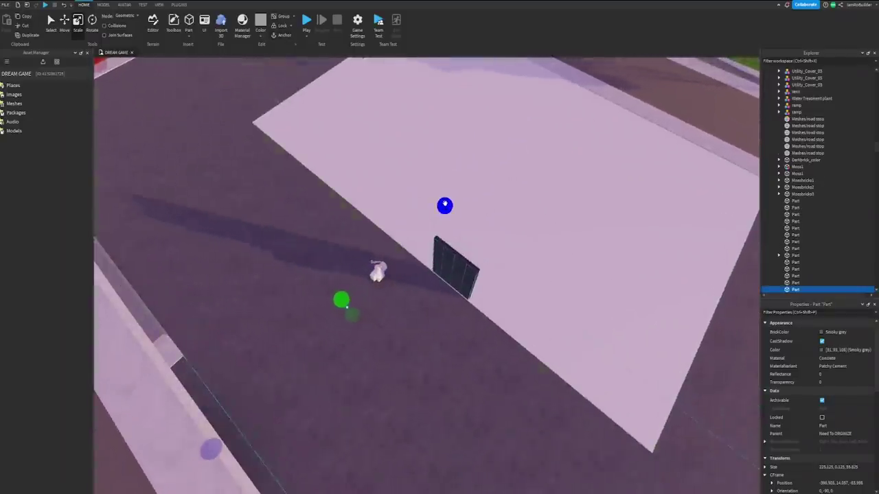
Trim the front asphalt part back to the slab's edge and extend both side asphalt parts over the uncovered grass strips.
drag(445, 205, 413, 226)
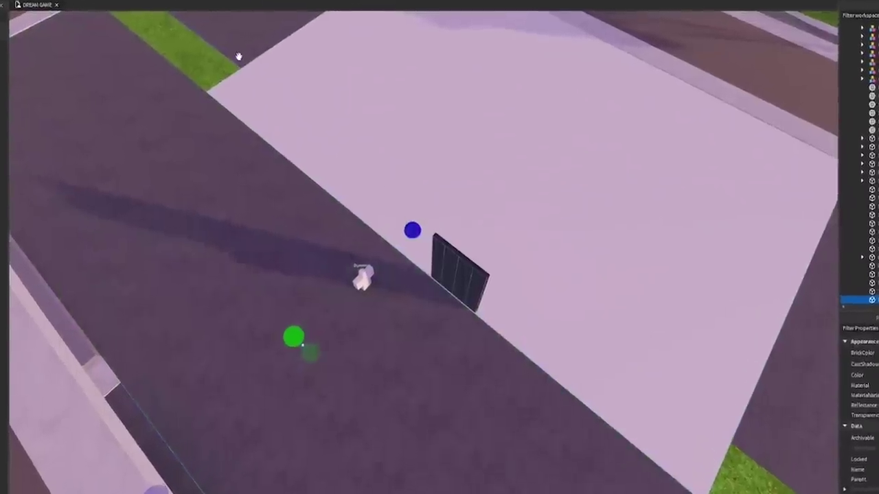
click(250, 68)
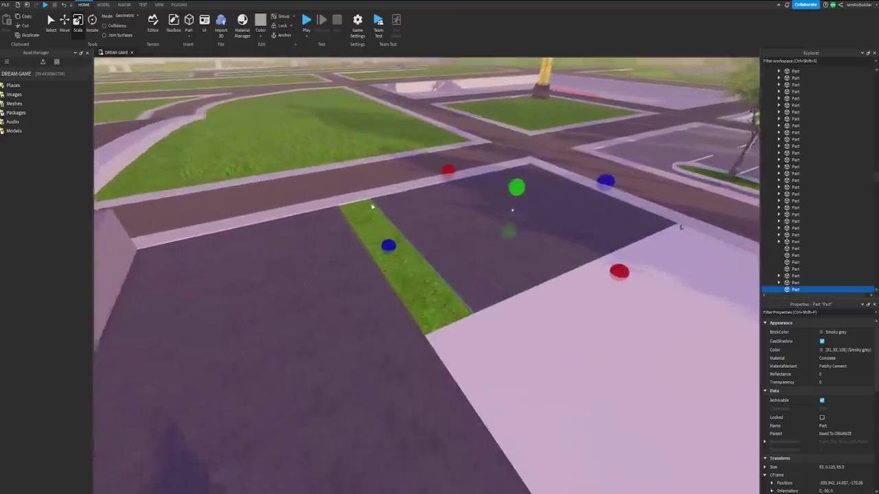
scroll(374, 206, up, 1)
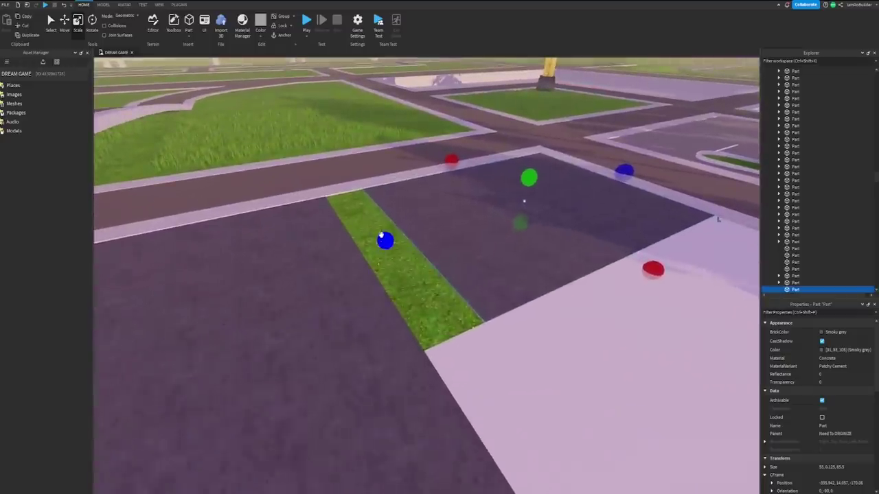
drag(381, 235, 336, 240)
key(w)
right_drag(507, 270, 550, 276)
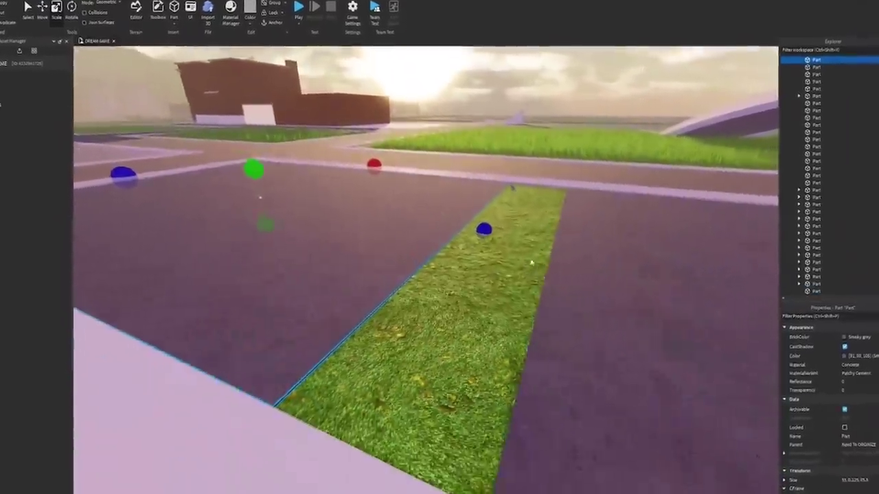
drag(484, 232, 573, 252)
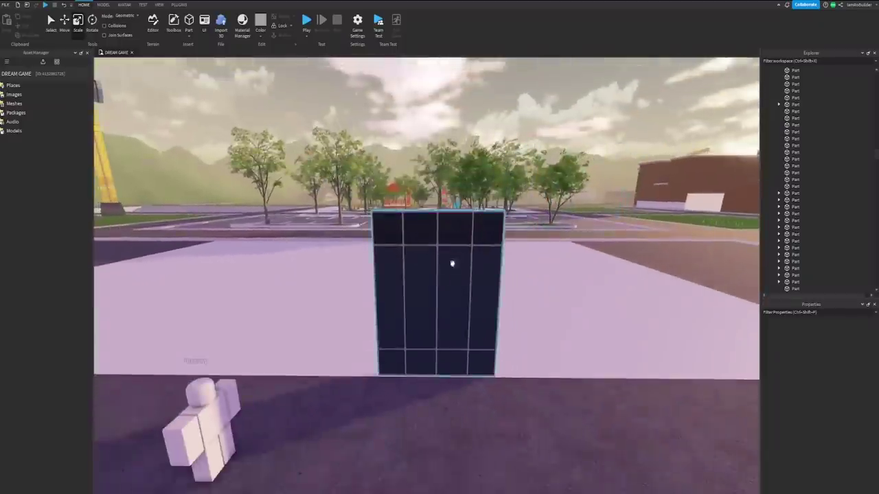
Move the dark glass window panel off the slab onto the asphalt beside the slab's front corner.
drag(452, 264, 376, 315)
key(a)
key(s)
key(w)
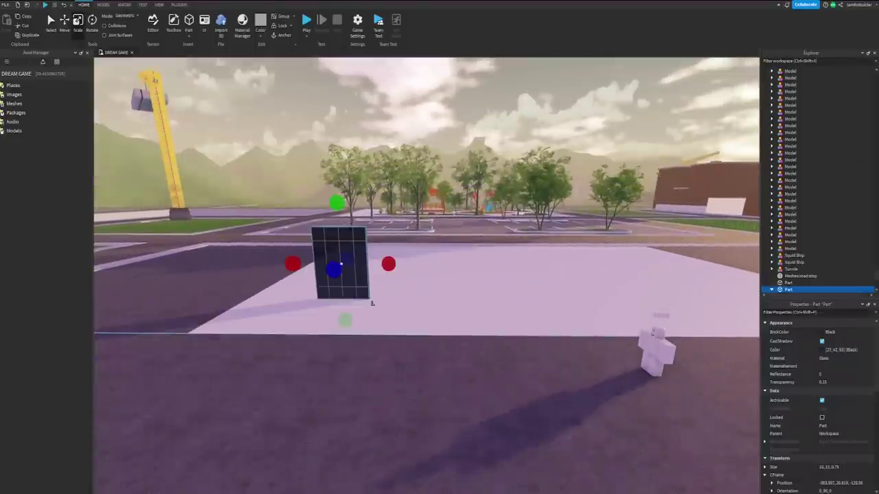
drag(0, 88, 501, 83)
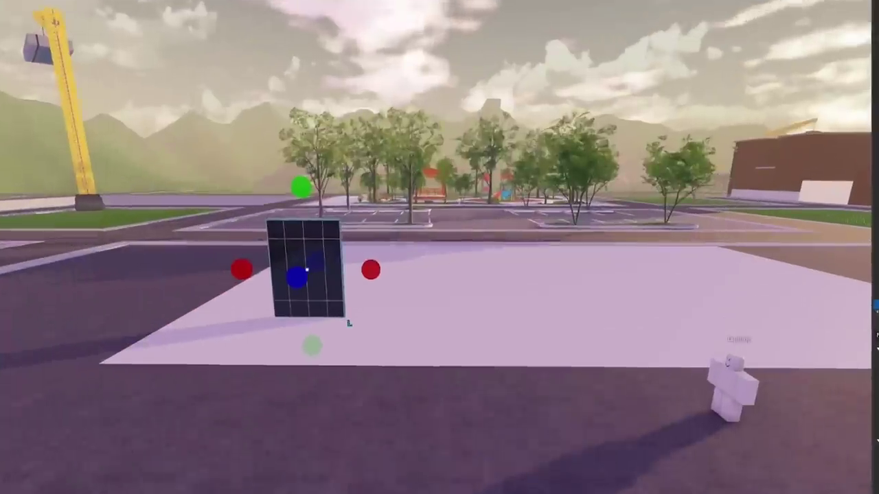
right_drag(445, 278, 384, 278)
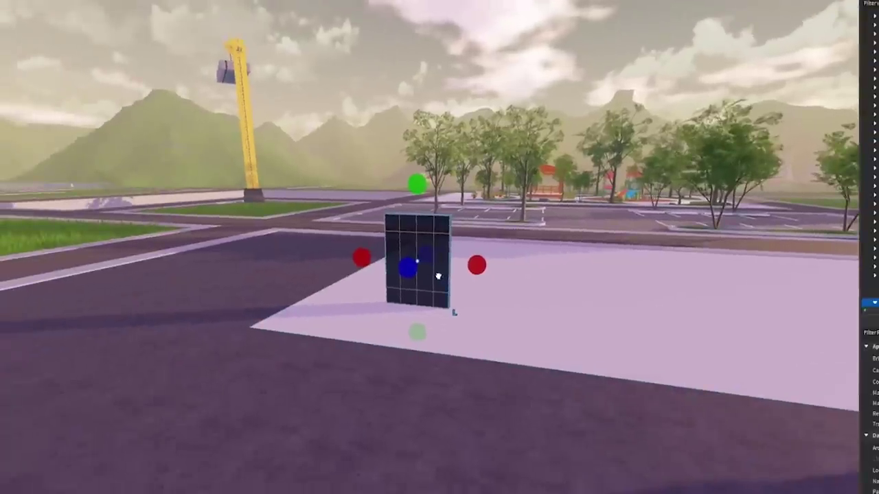
drag(438, 276, 252, 384)
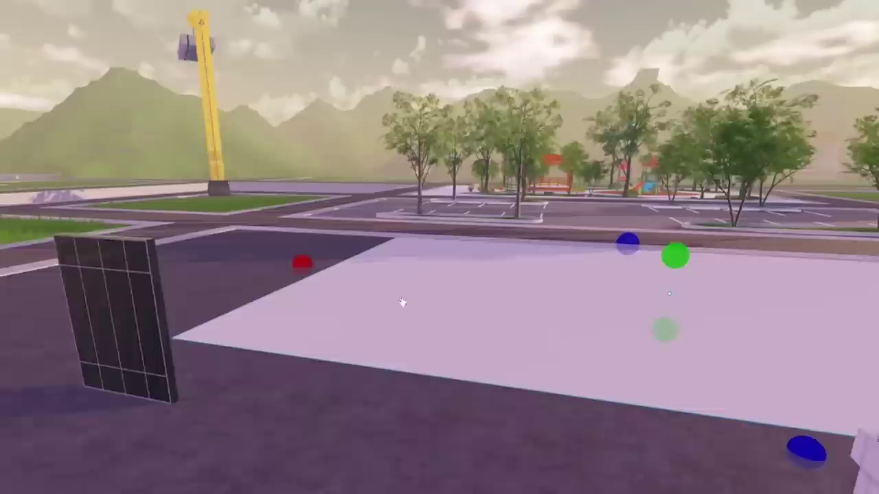
Try the Pebbled Asphalt and Cobblestone materials on the dealership floor slab.
right_drag(402, 304, 460, 283)
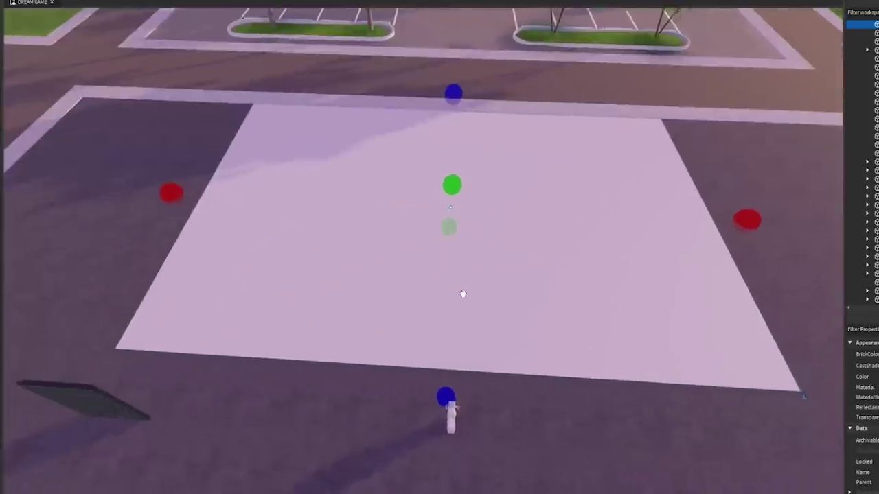
key(w)
key(w)
drag(504, 229, 504, 229)
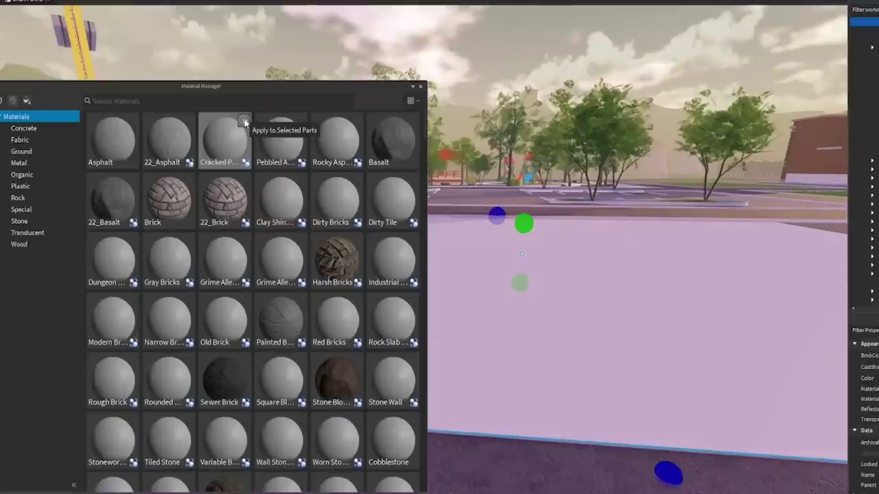
click(245, 122)
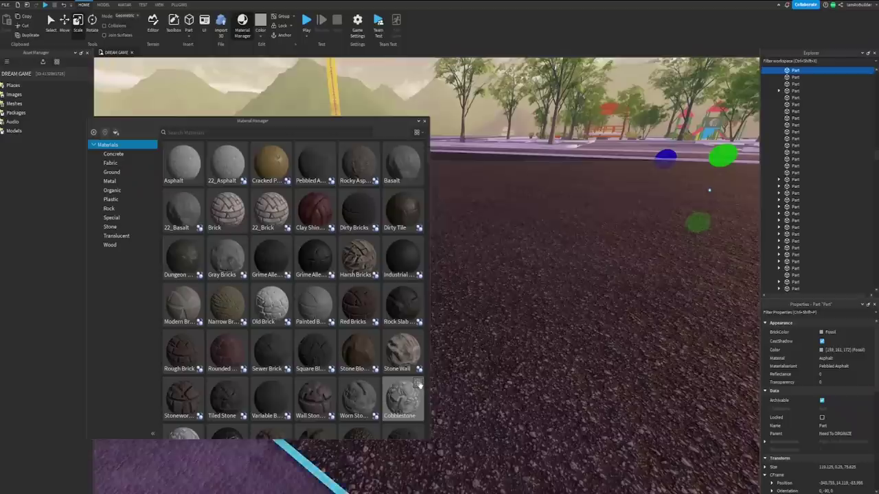
click(419, 386)
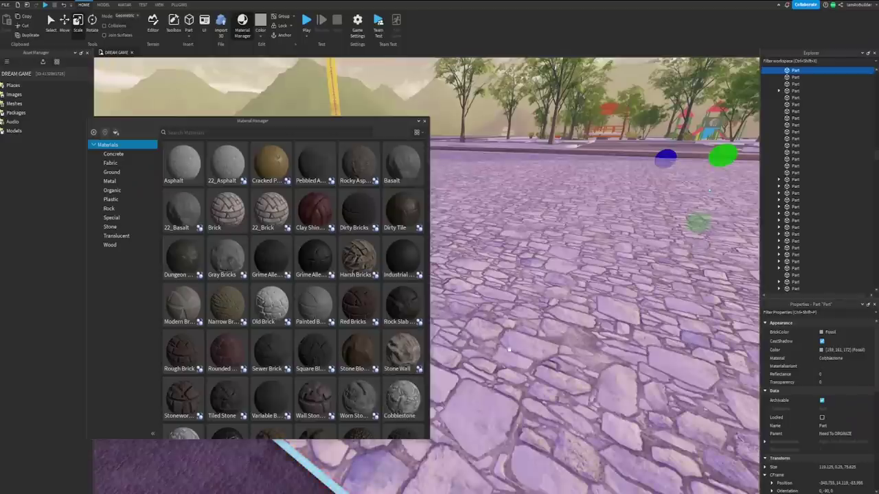
right_drag(540, 348, 540, 348)
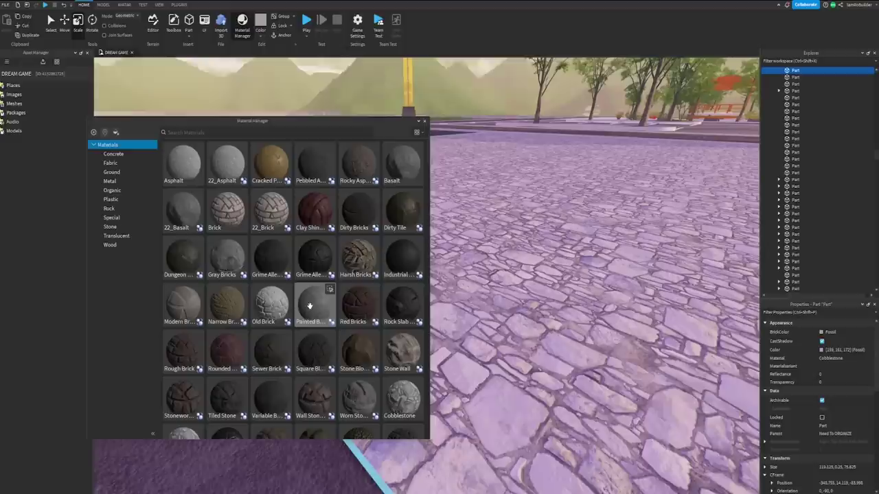
Apply the Fine Particles Concrete material to the floor slab and close the Material Manager.
click(120, 155)
click(419, 150)
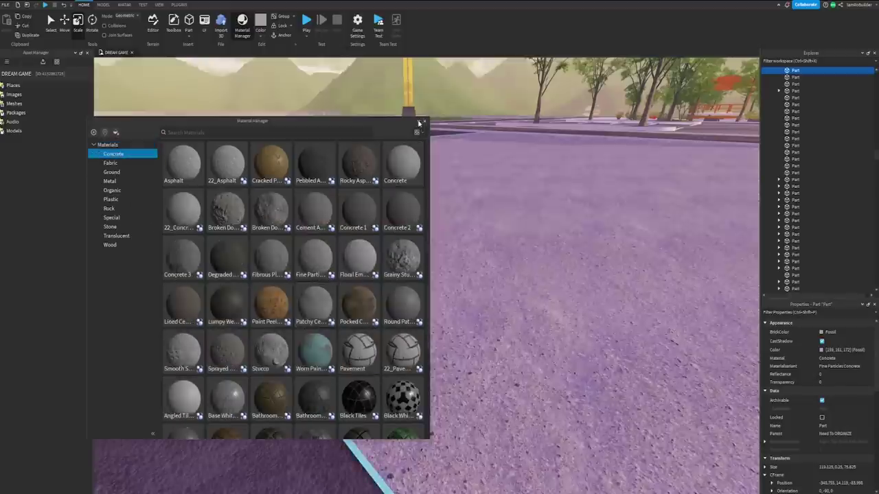
click(425, 121)
Narrow a copy of the floor slab to a strip 2 studs wide along the slab's side edge.
right_drag(475, 246, 520, 257)
scroll(475, 245, down, 5)
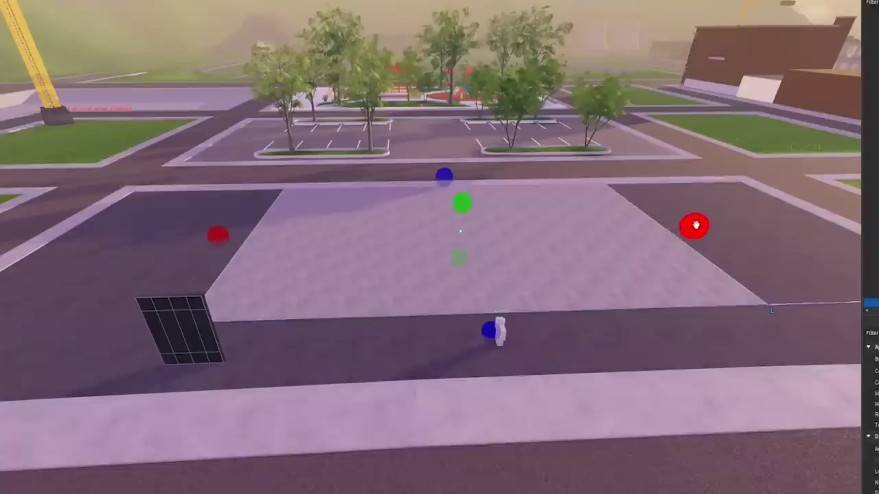
drag(695, 225, 400, 232)
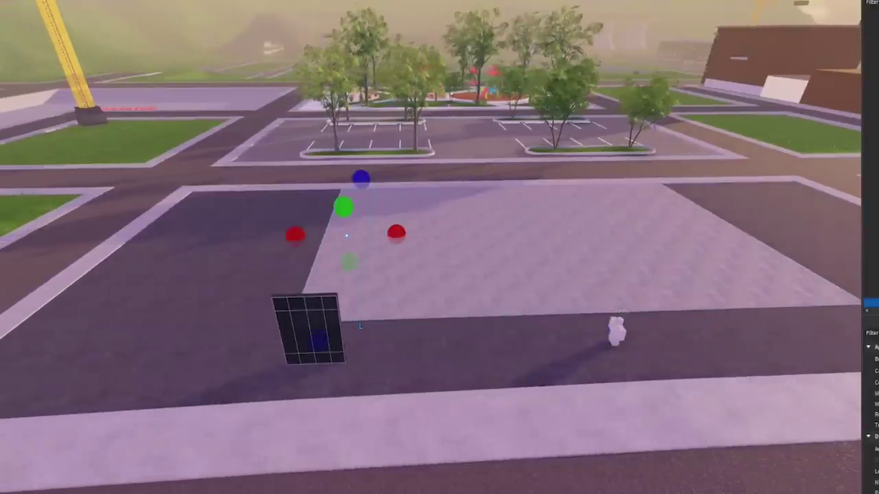
right_drag(263, 51, 263, 51)
key(w)
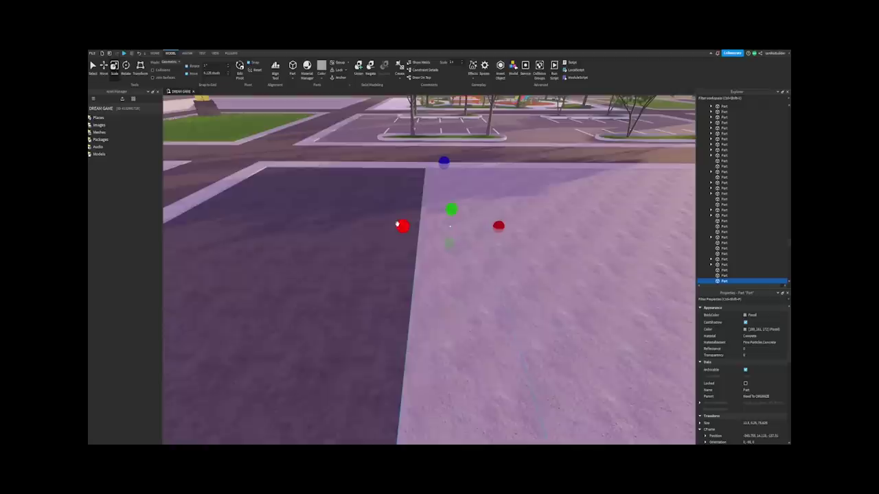
key(w)
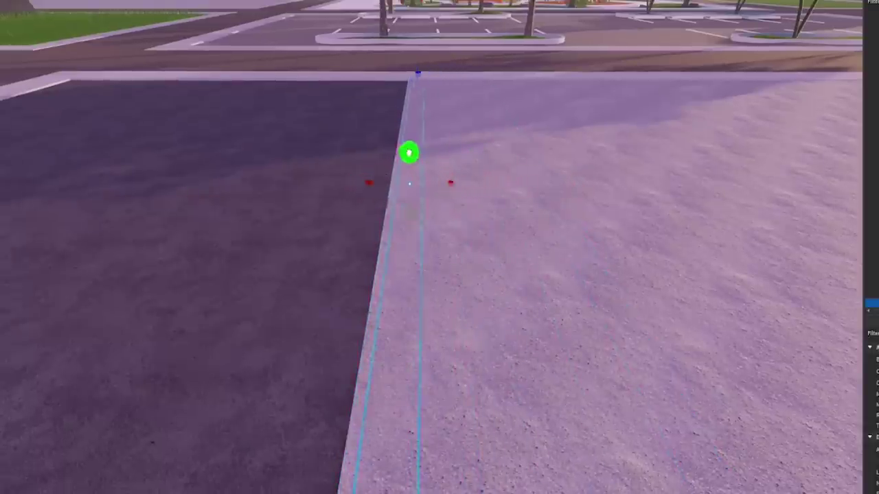
Raise the strip into a wall about 26.6 studs high and shorten it to about 51.6 studs long.
drag(409, 152, 400, 96)
right_drag(401, 97, 400, 96)
drag(534, 243, 504, 243)
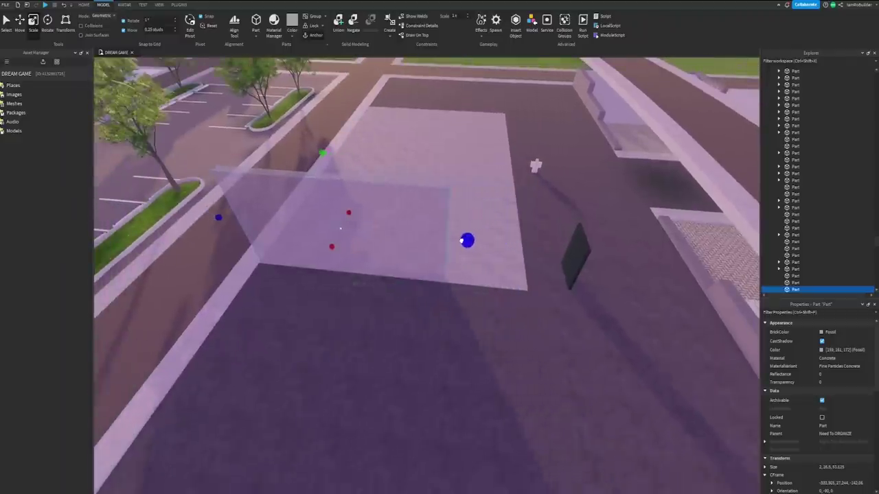
key(w)
right_drag(455, 237, 374, 206)
key(s)
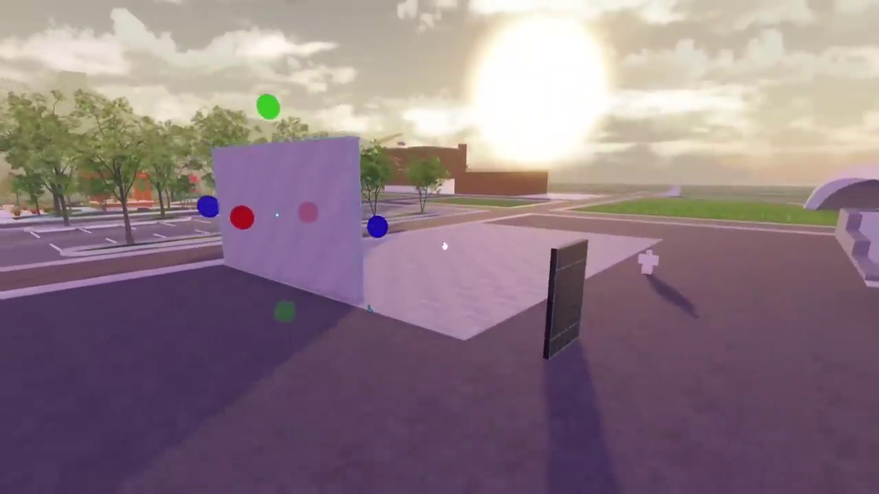
Move the glass window panel next to the front end of the new wall.
drag(571, 309, 382, 298)
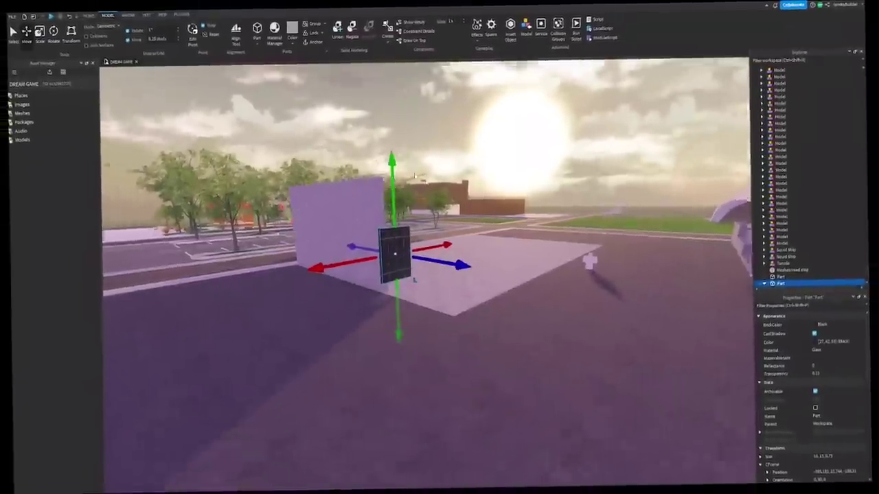
key(d)
right_drag(414, 179, 414, 182)
Select the wall, search the Material Manager for "brick" and apply the Rounded brick material to the wall.
click(414, 182)
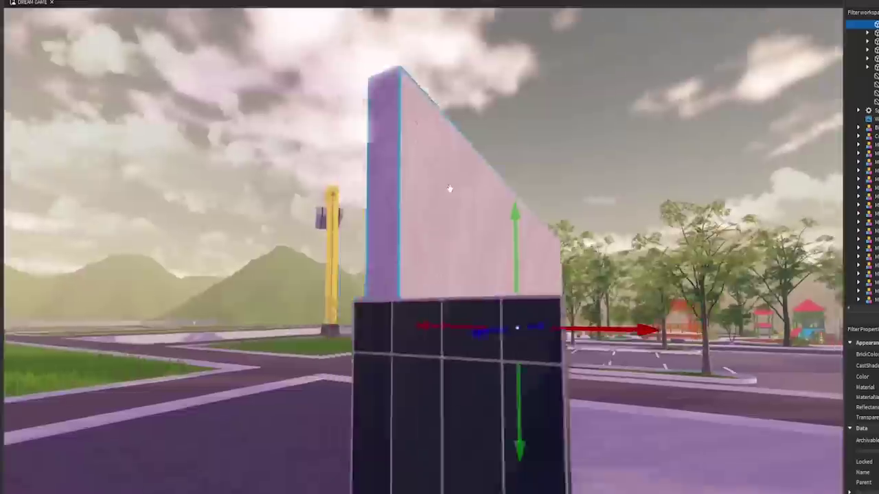
key(w)
right_drag(449, 191, 458, 193)
key(s)
key(w)
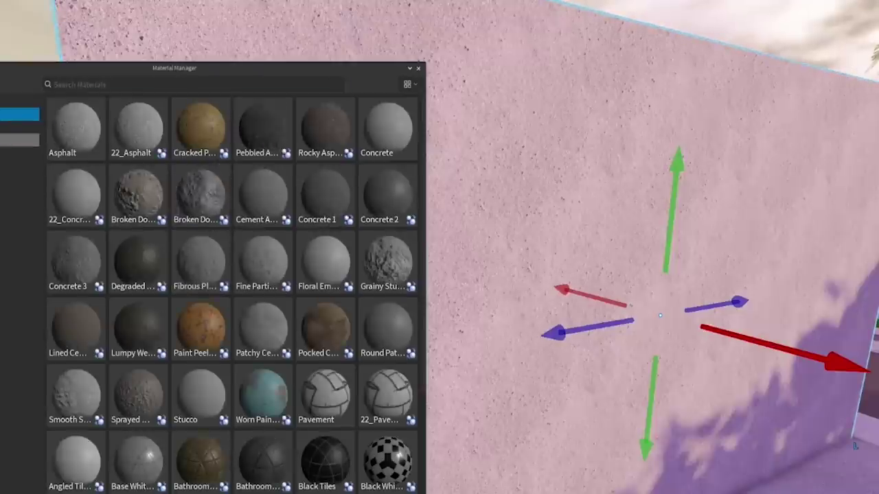
text(brick)
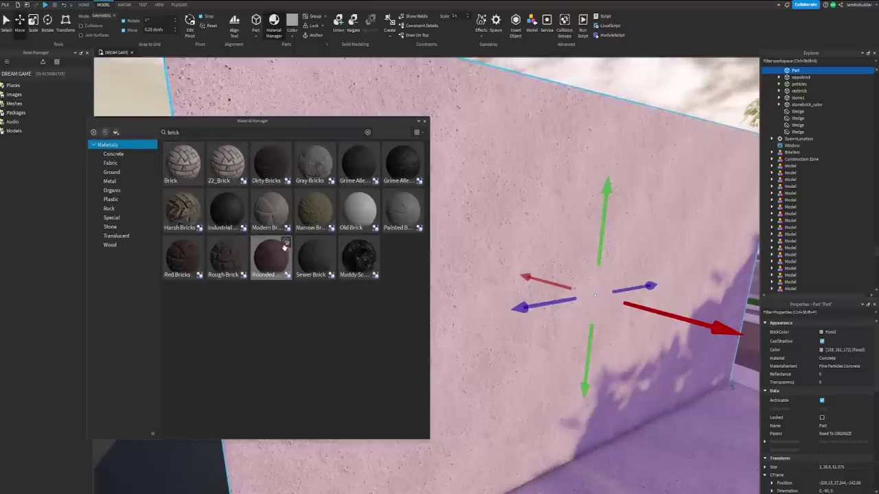
click(286, 244)
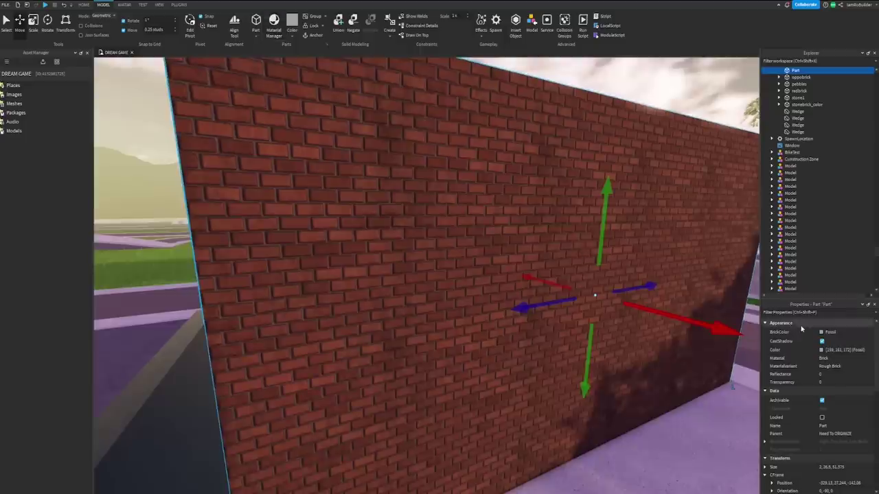
Apply the Narrow Bricks material to the wall, set its BrickColor to Cloudy grey, and close the Material Manager.
click(827, 332)
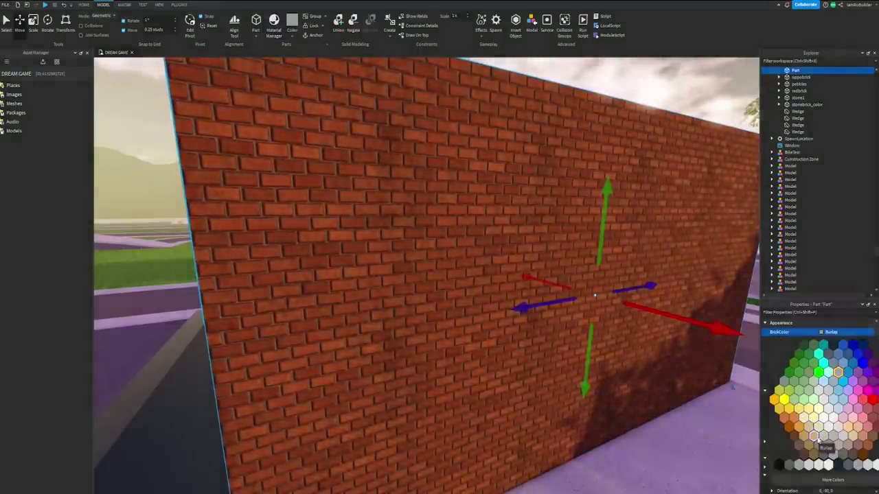
click(815, 436)
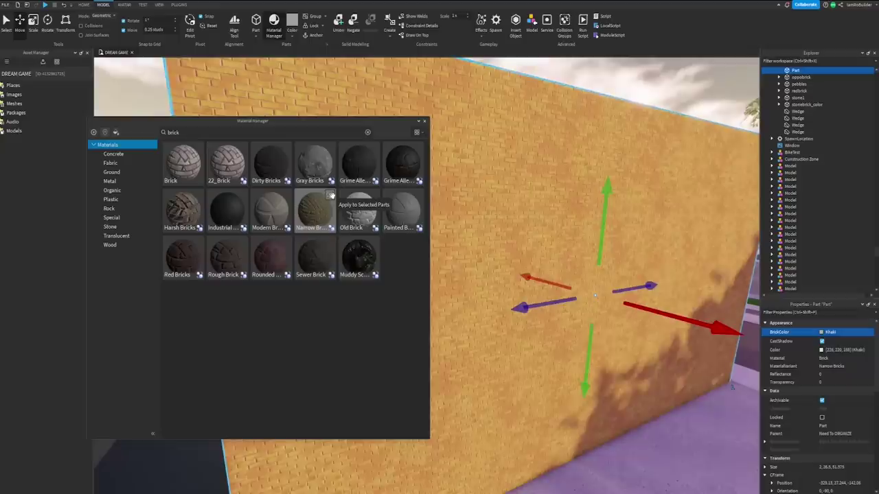
click(423, 123)
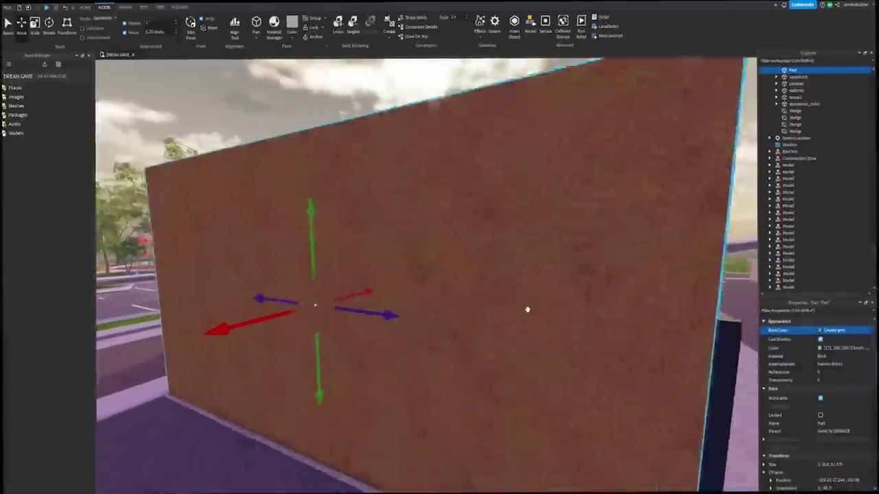
Place a copy of the brick wall along the opposite side edge of the floor slab.
key(s)
right_drag(527, 308, 523, 300)
key(d)
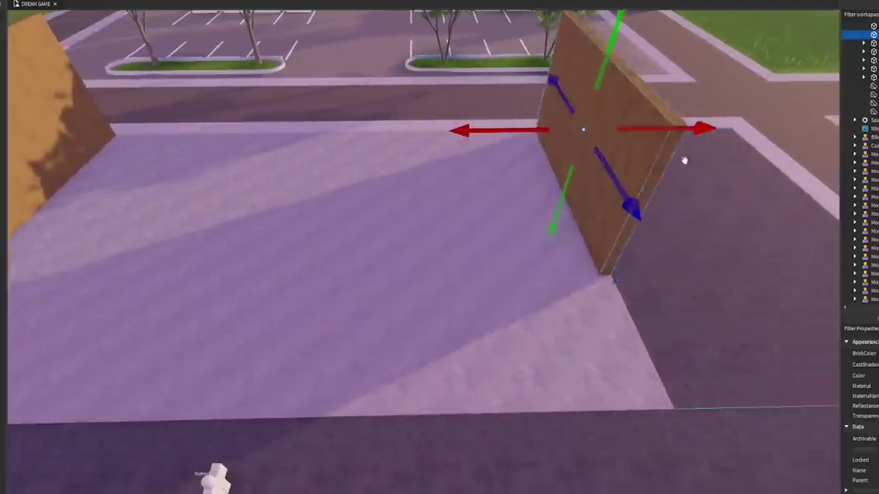
key(d)
right_drag(685, 161, 537, 218)
key(w)
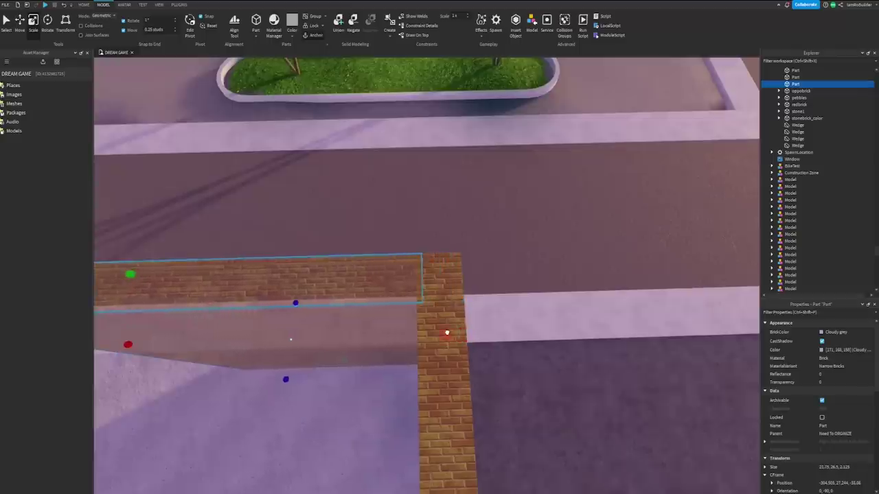
Fit the rear brick wall between the two side walls, flush with their inner faces.
drag(446, 333, 390, 389)
key(a)
key(s)
key(a)
key(w)
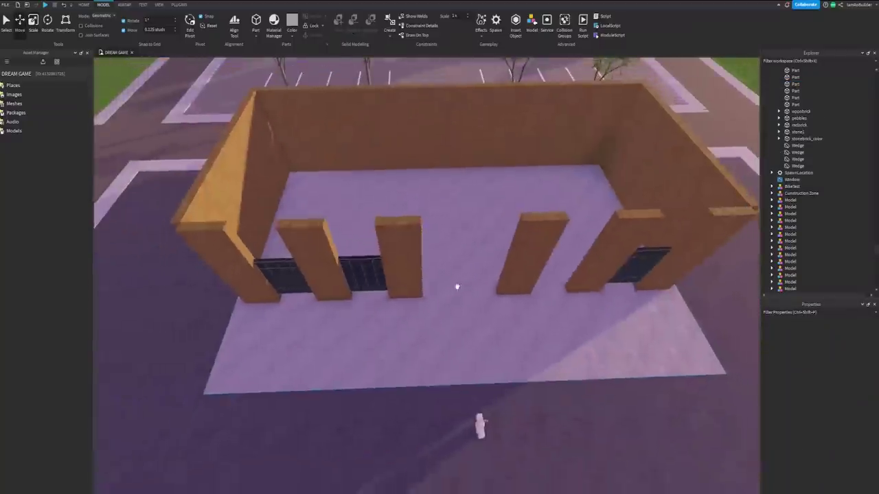
Narrow the brick pillar on the right of the entrance opening to about 5.1 studs wide.
click(416, 269)
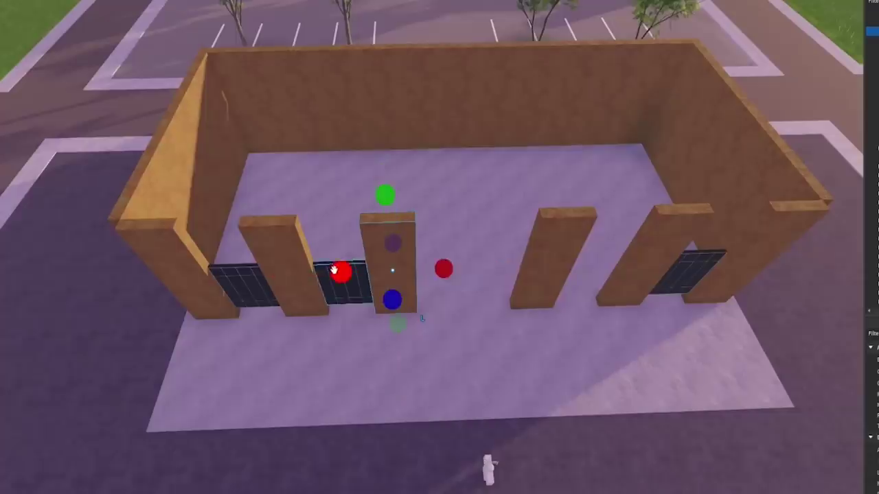
key(w)
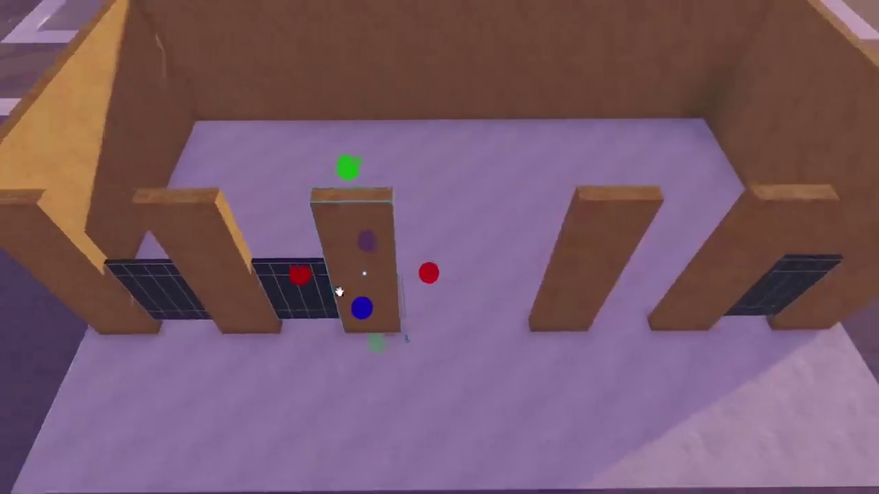
key(d)
click(681, 291)
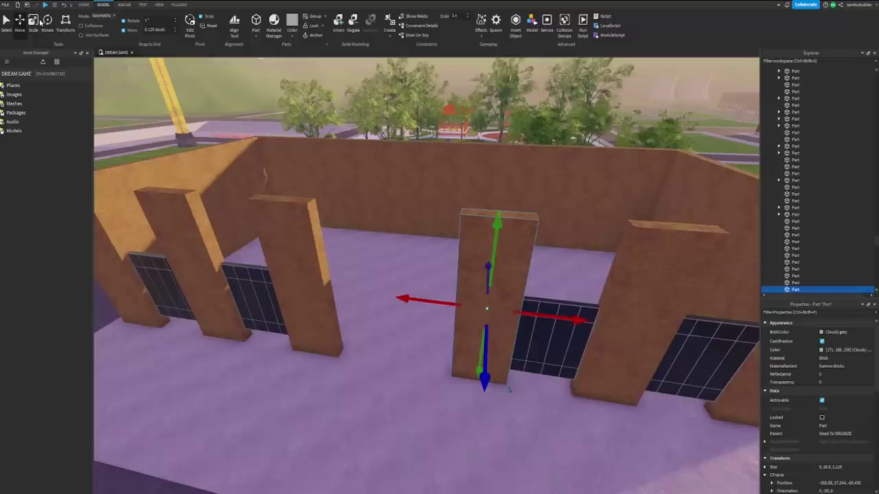
click(38, 21)
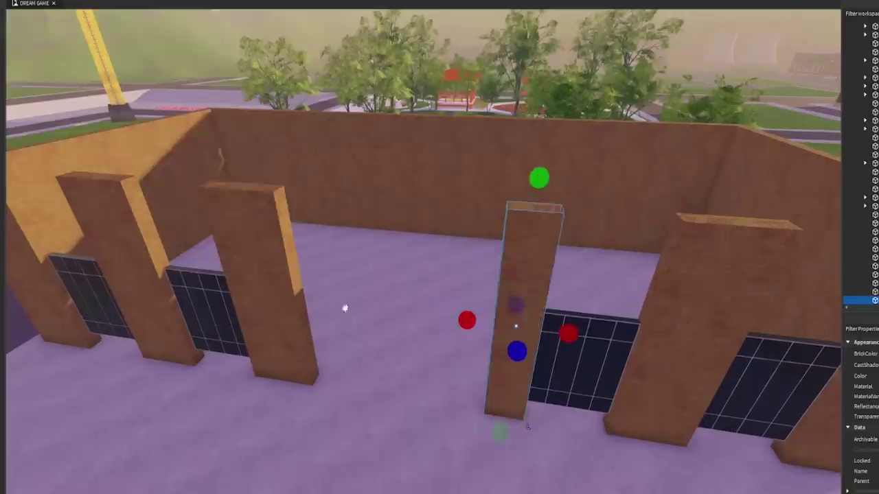
Replace the pillar on the left of the entrance with a copy of the narrowed pillar, placed against the window panel.
click(322, 276)
key(Delete)
click(508, 300)
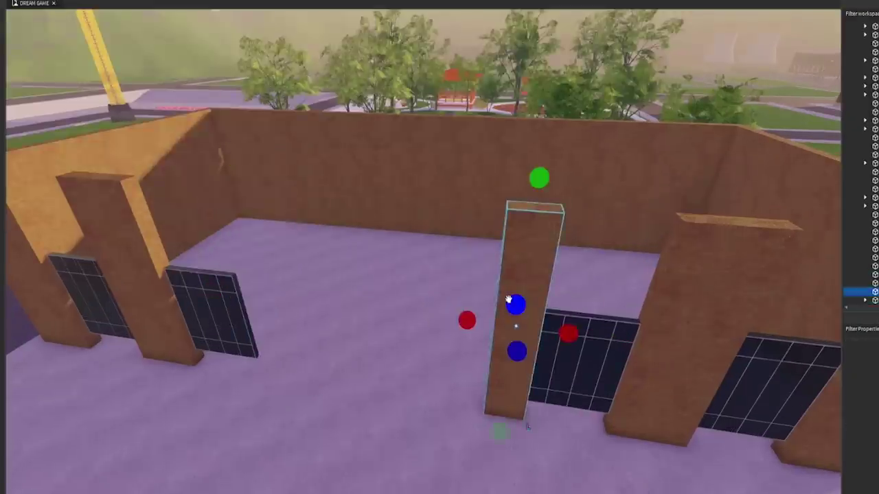
key(ctrl+d)
key(ctrl+2)
key(a)
drag(421, 326, 307, 302)
right_drag(306, 302, 388, 307)
key(w)
key(w)
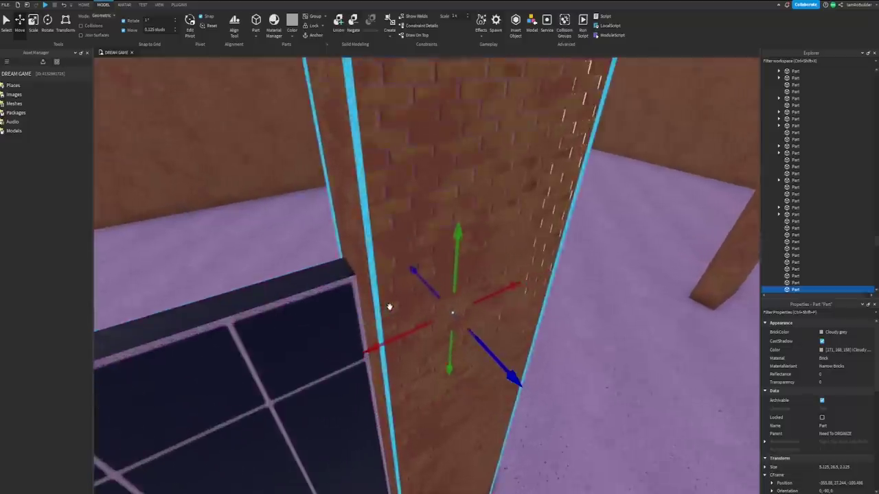
Stretch the thin brick piece beside the left entrance pillar forward into a side wall projecting toward the slab's front edge.
scroll(389, 307, down, 5)
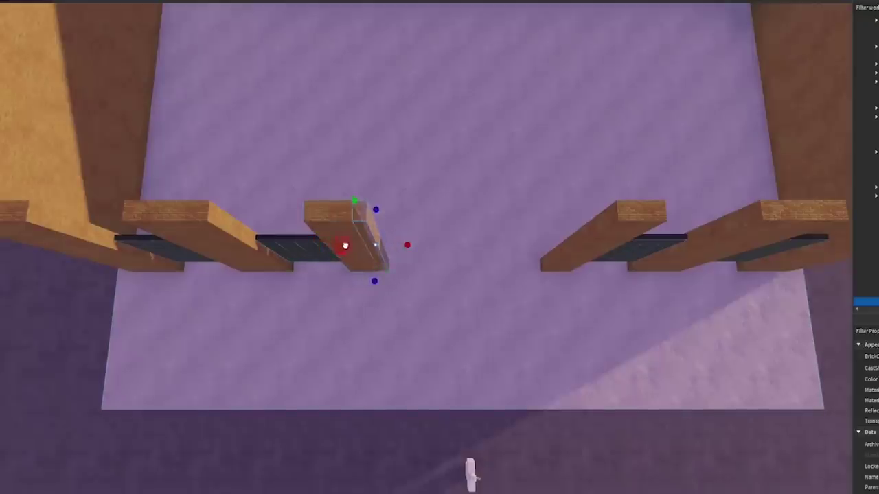
drag(375, 281, 383, 366)
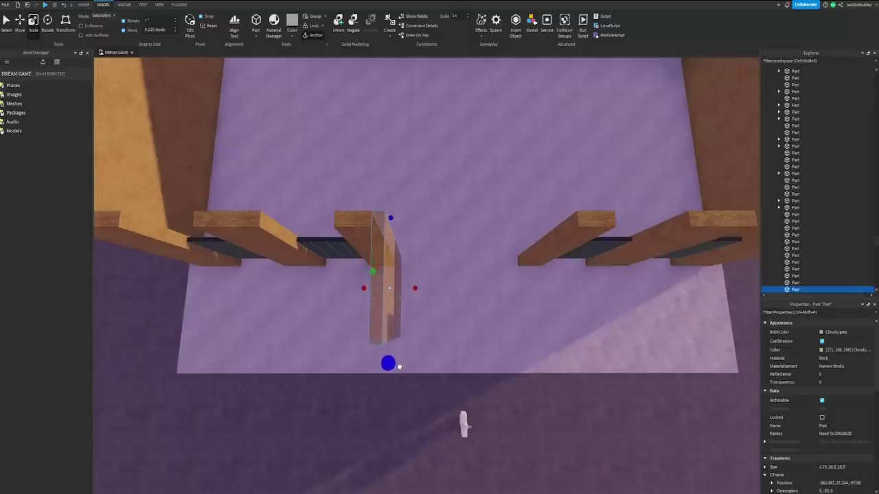
drag(400, 359, 400, 357)
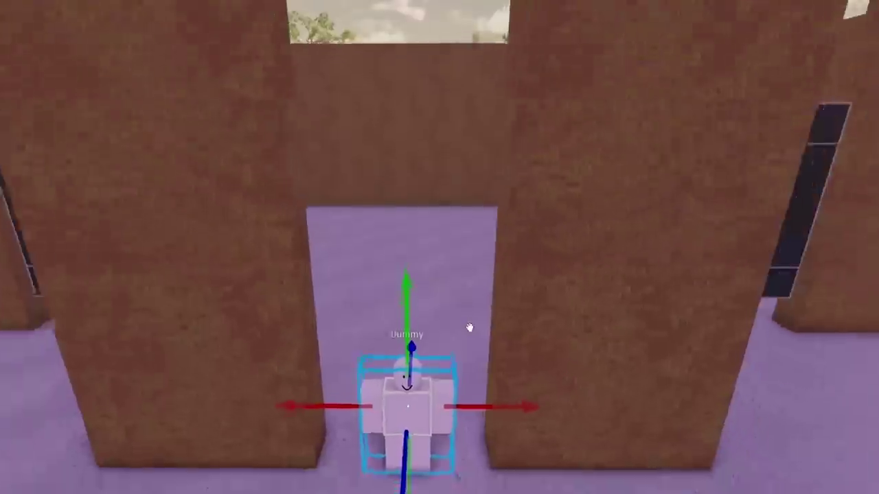
Narrow the right front panel of the projecting entrance from its inner side to widen the doorway.
scroll(471, 327, down, 5)
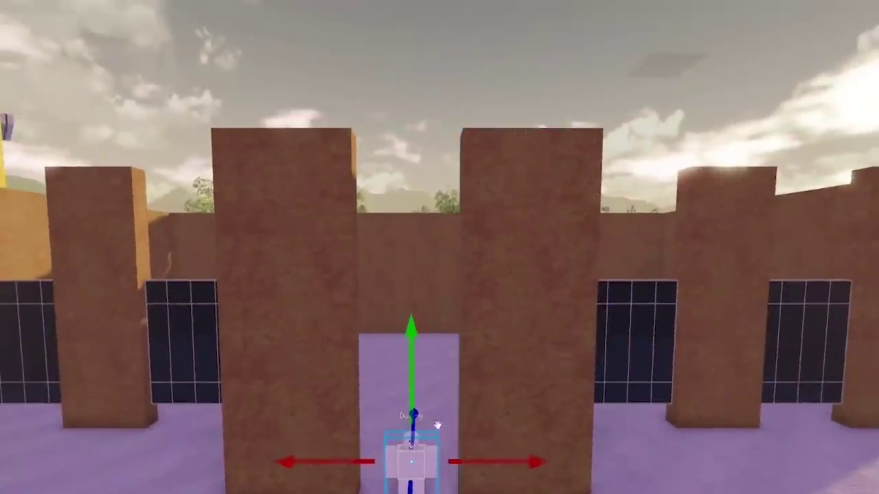
click(478, 396)
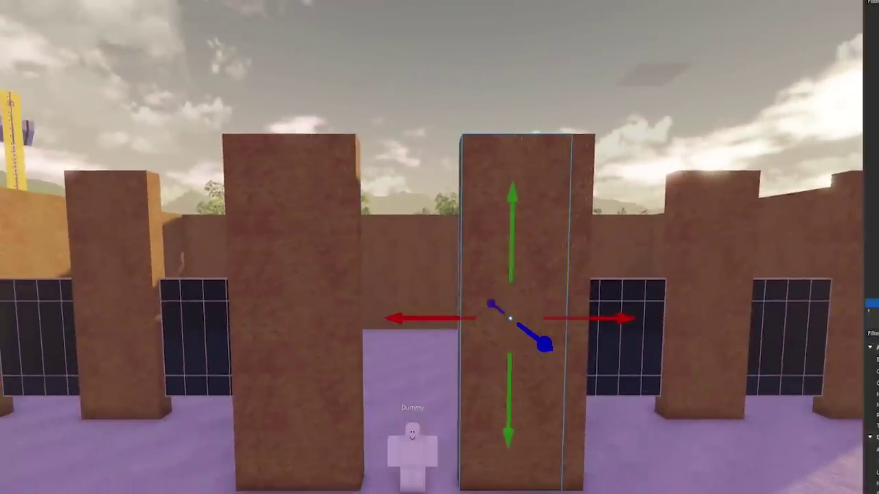
key(ctrl+3)
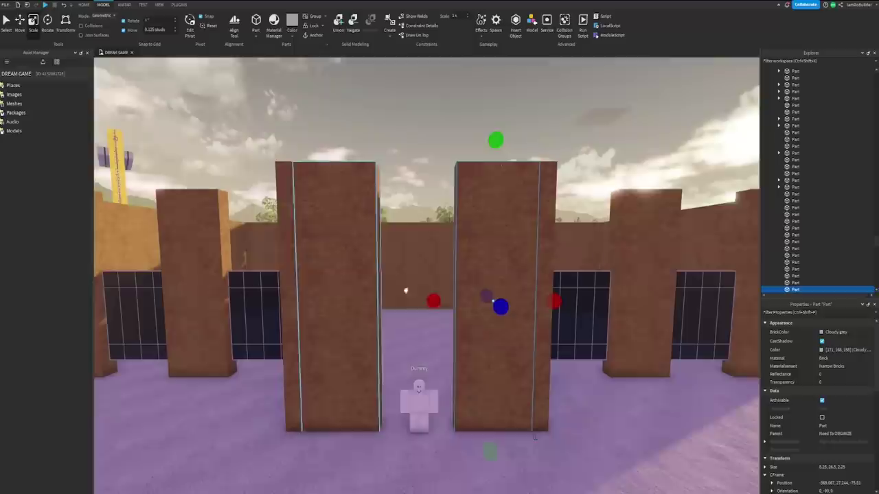
drag(431, 317, 460, 317)
Replace the left front panel of the entrance with a copy of the narrowed right panel.
click(360, 294)
key(Delete)
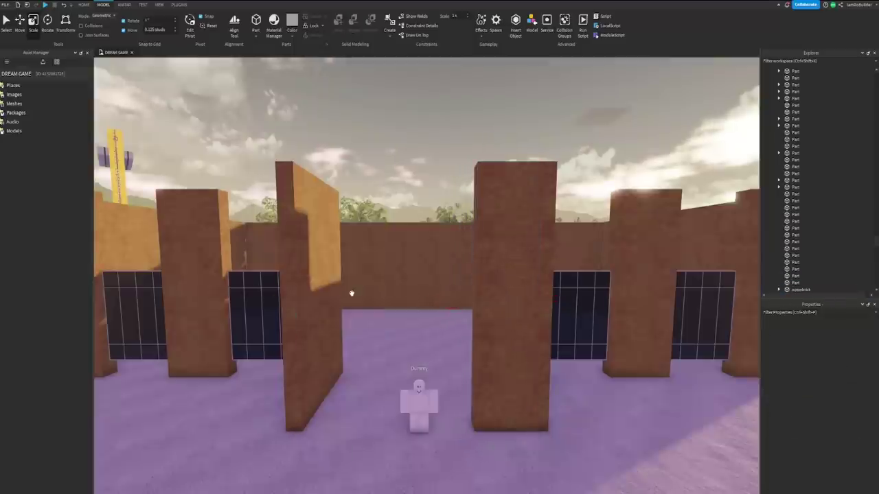
click(495, 296)
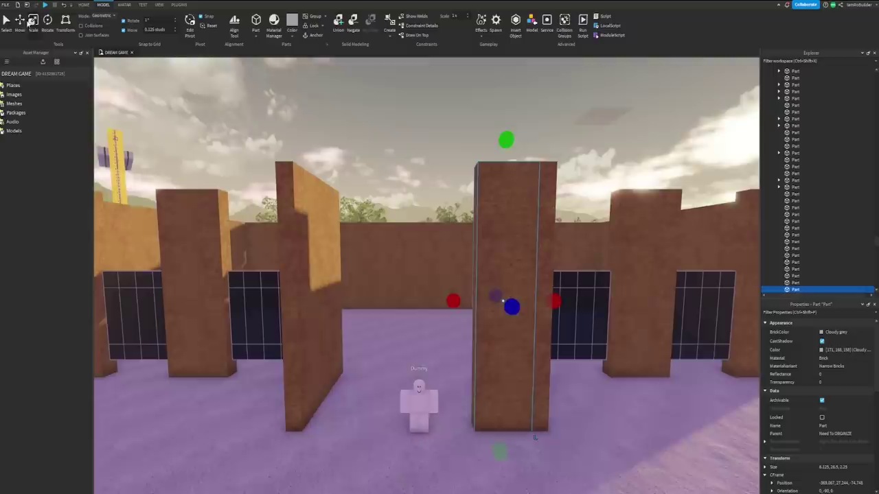
drag(456, 301, 274, 301)
click(393, 196)
scroll(394, 203, down, 6)
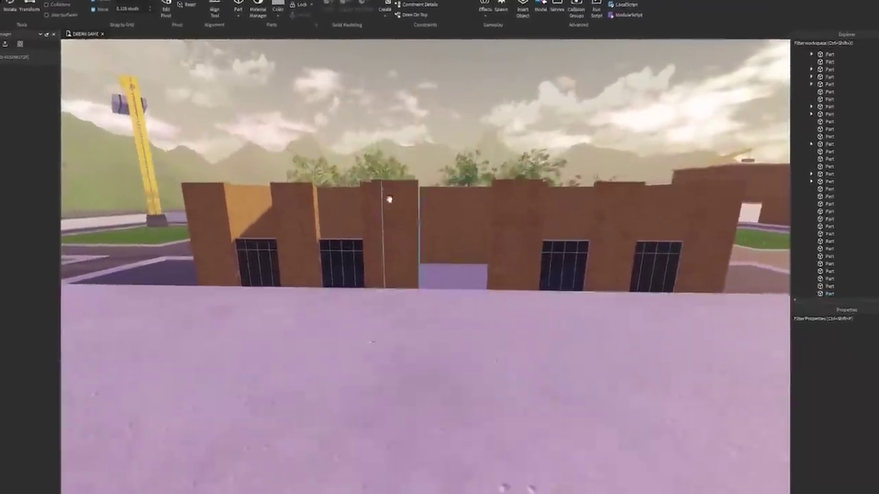
Select all the brick walls and pillars and lower their tops together to a height of 15.375 studs with the F3X Resize tool.
scroll(362, 202, up, 7)
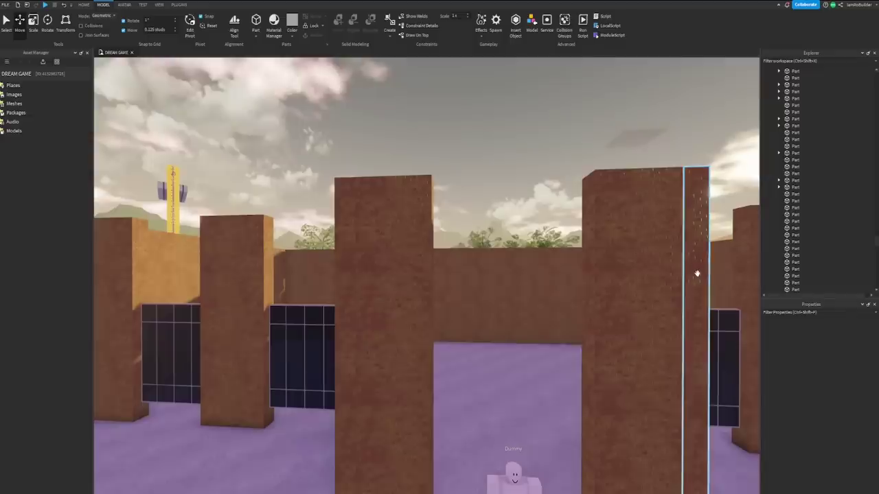
right_drag(644, 267, 644, 268)
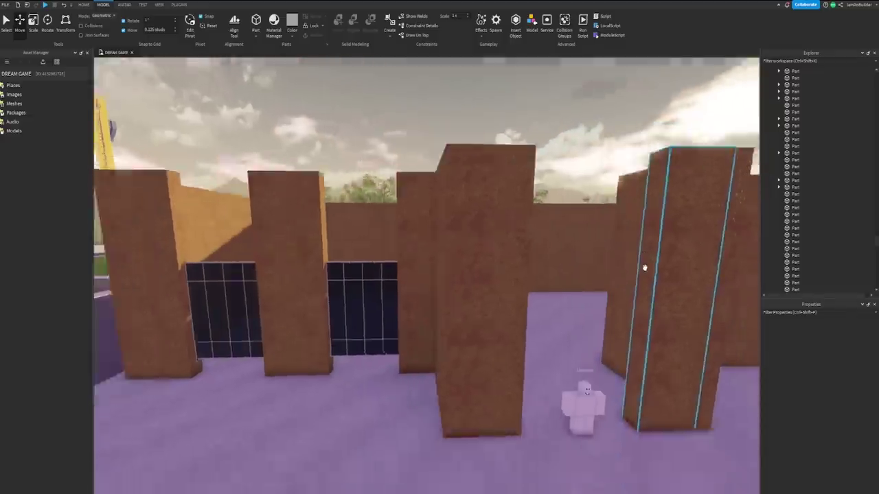
scroll(643, 267, down, 7)
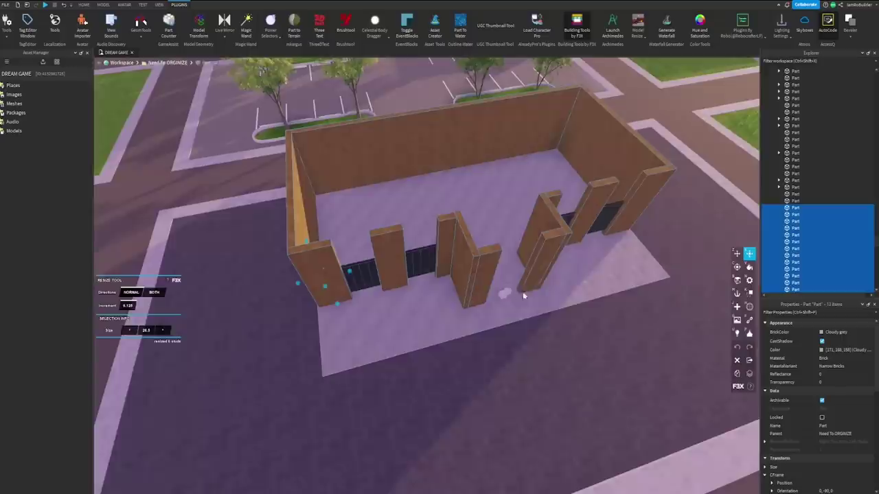
scroll(534, 285, up, 10)
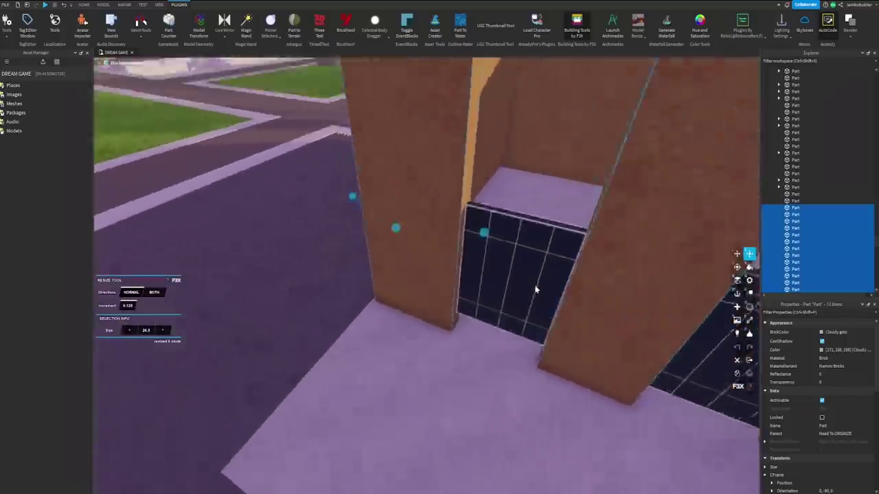
right_drag(535, 287, 536, 285)
scroll(536, 286, down, 1)
drag(413, 197, 413, 321)
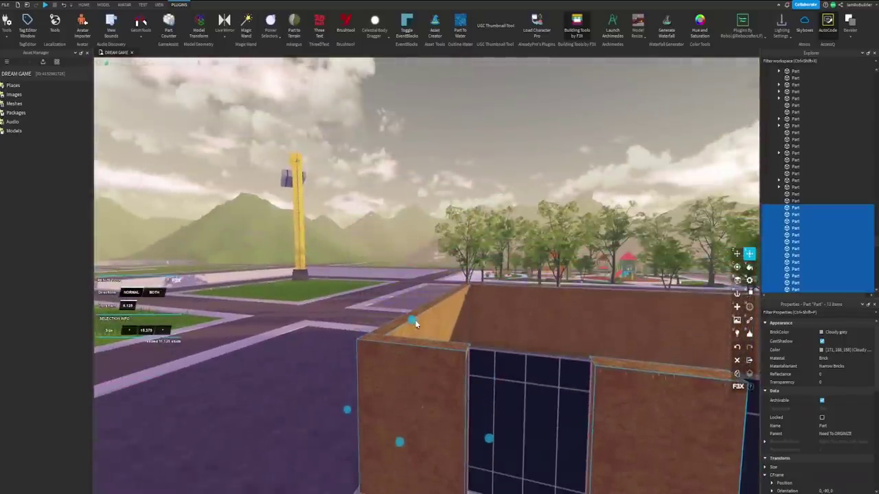
Turn a copy of all the brick parts into a band 3.125 studs high on top of the walls and pillars.
right_drag(465, 335, 465, 335)
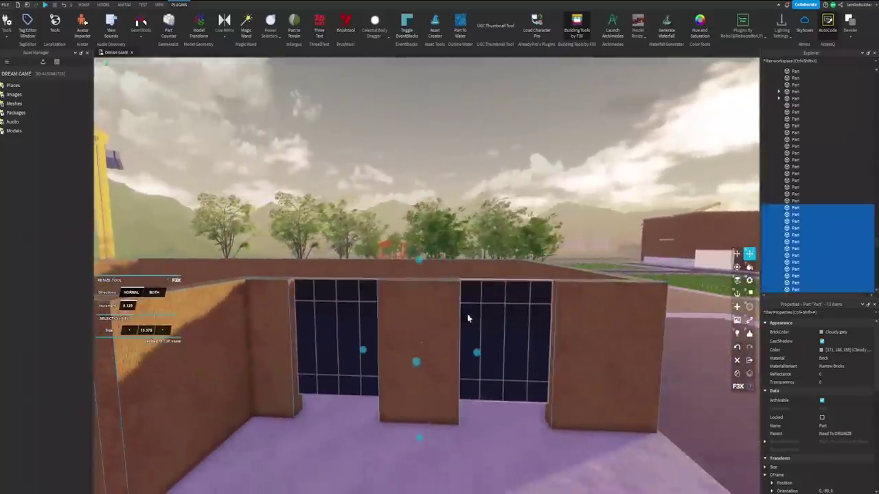
drag(417, 261, 417, 233)
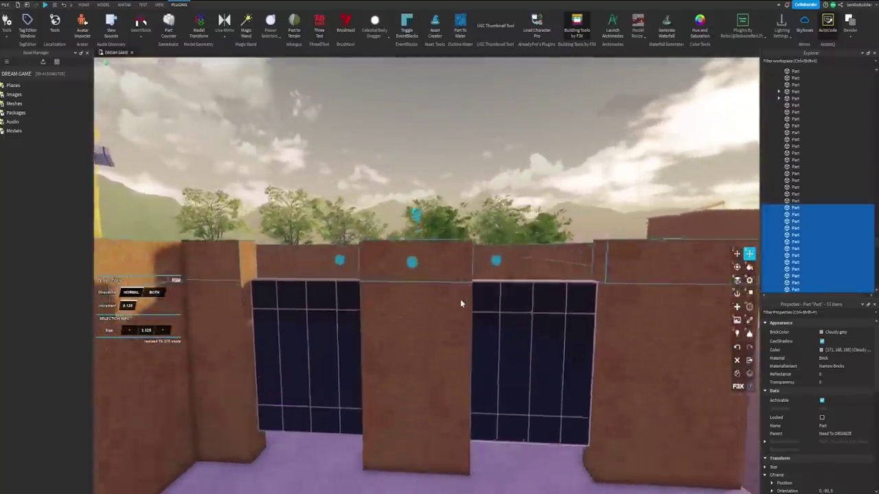
key(w)
right_drag(461, 302, 461, 302)
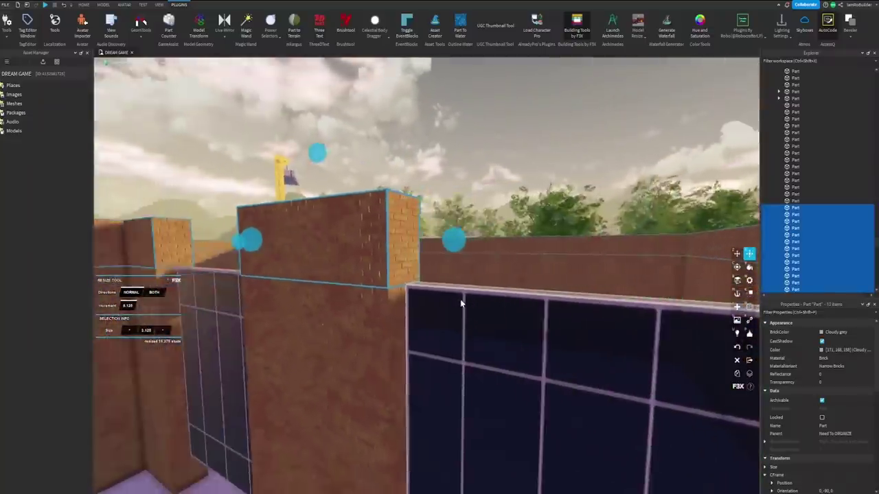
key(s)
Duplicate the brick band and move the copy up 8 studs with the F3X Move tool.
key(ctrl+d)
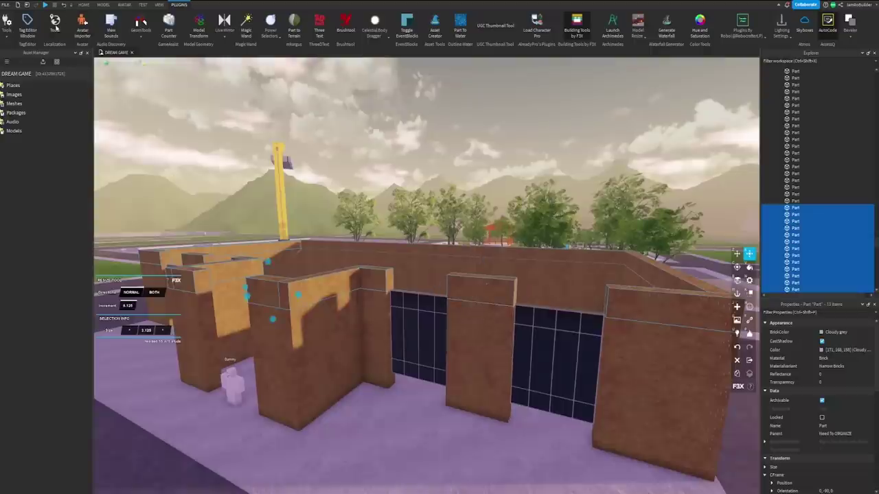
key(z)
drag(365, 247, 364, 211)
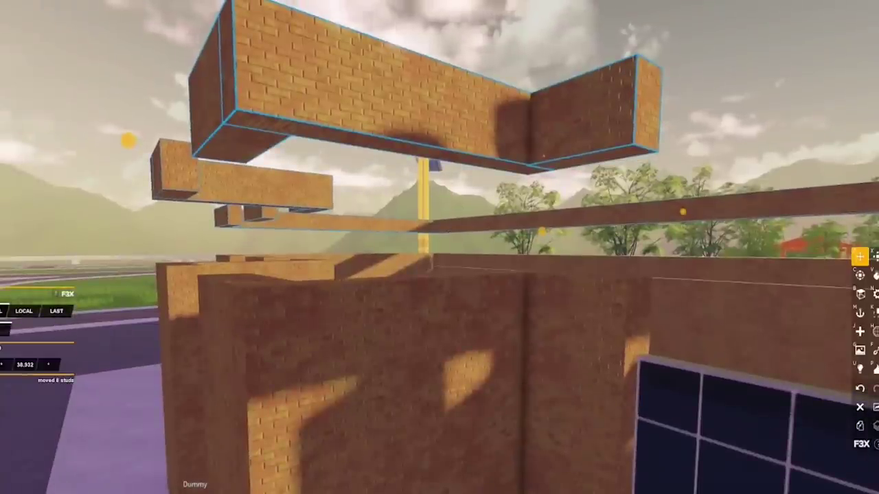
Stretch the raised brick band down to the lower band and trim the middle layer to 4.875 studs high with the F3X Resize tool.
key(x)
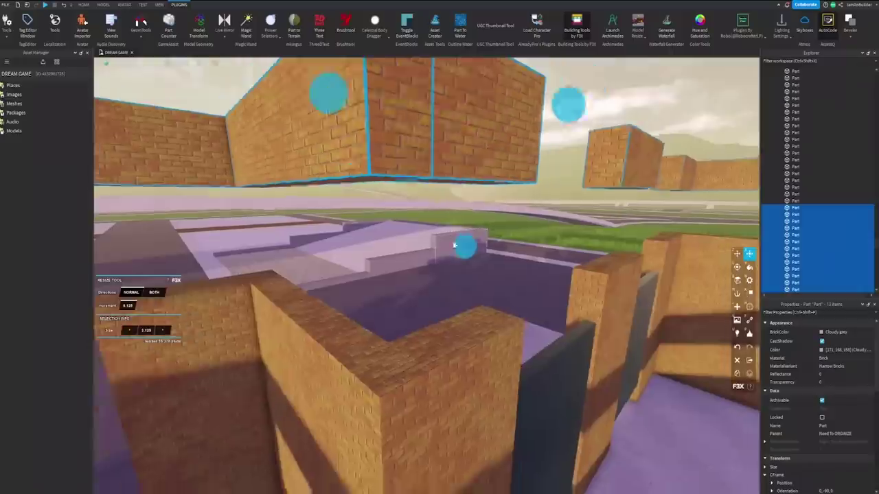
scroll(455, 251, up, 3)
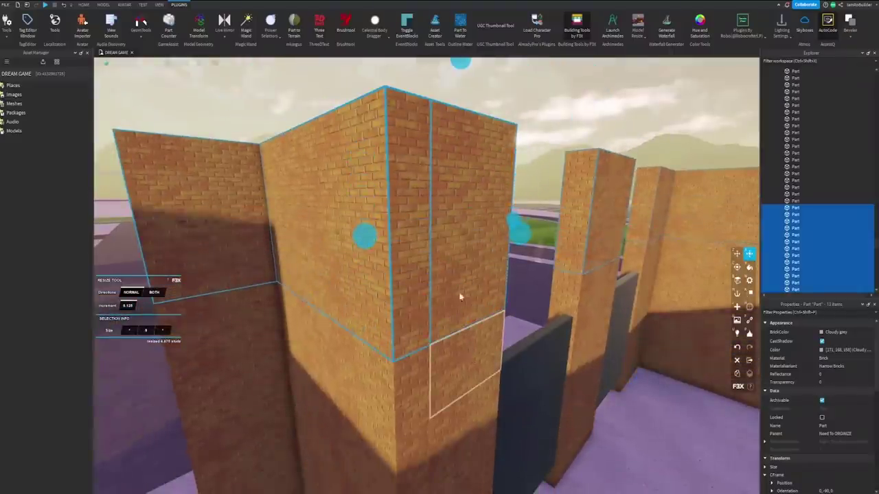
drag(460, 64, 499, 202)
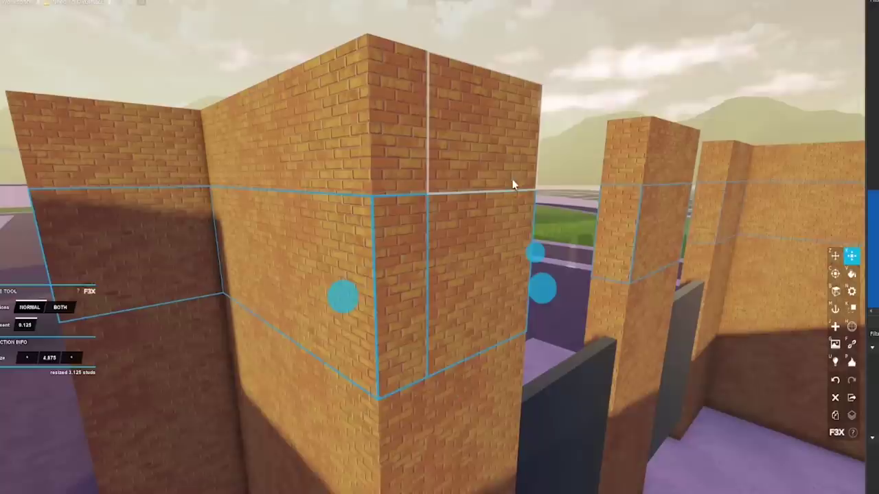
Resize the selected brick layer into a cap 1.25 studs high along the top of all the walls and pillars.
right_drag(518, 206, 493, 217)
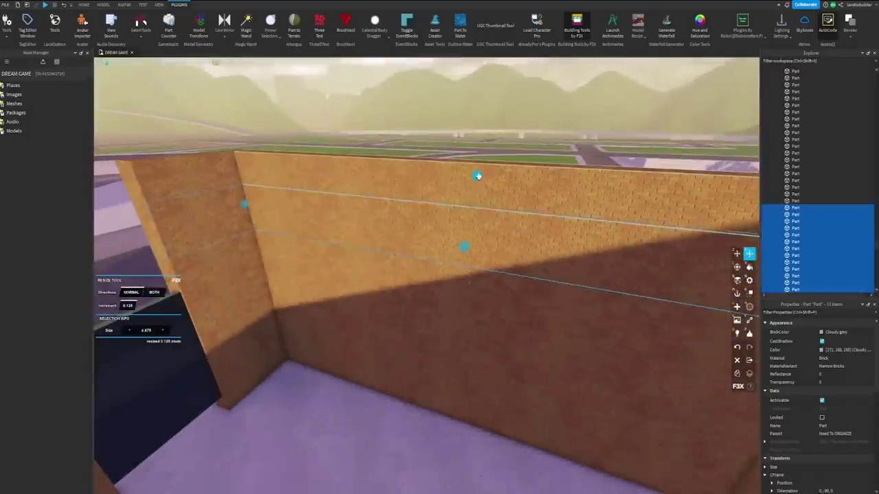
drag(477, 177, 480, 115)
drag(468, 287, 478, 193)
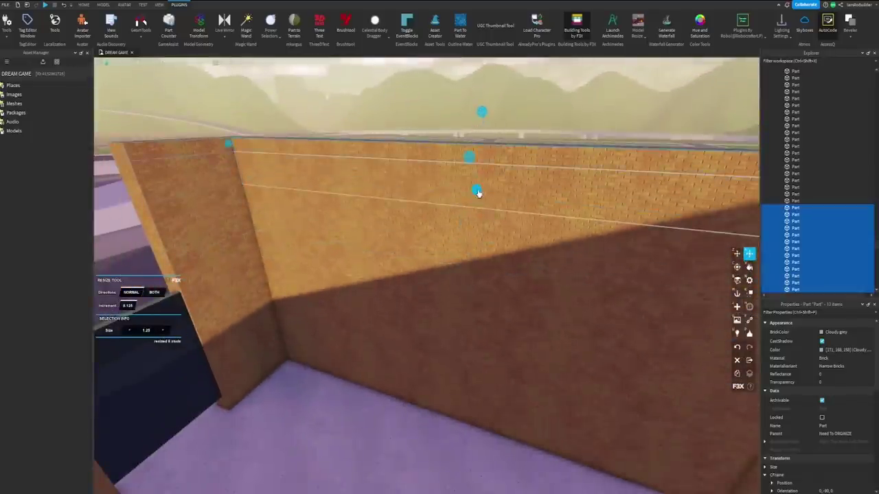
mouse_move(497, 190)
right_down()
mouse_move(506, 186)
mouse_move(506, 199)
right_up()
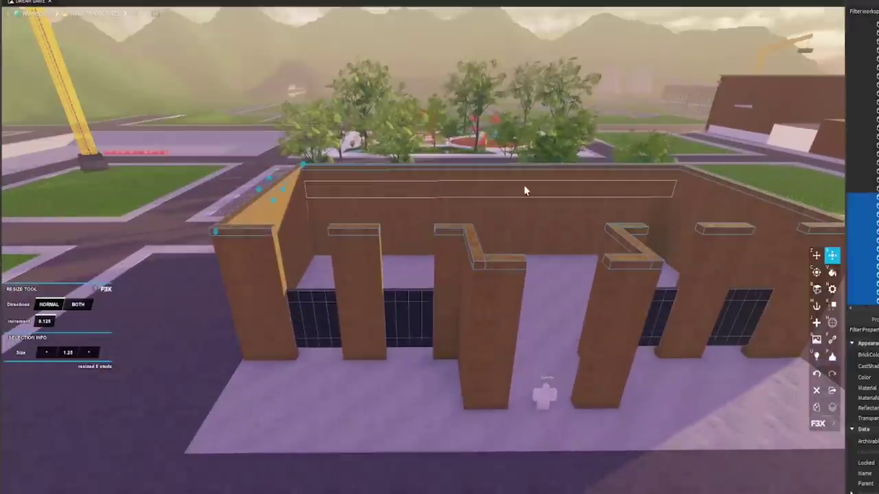
right_drag(575, 245, 575, 245)
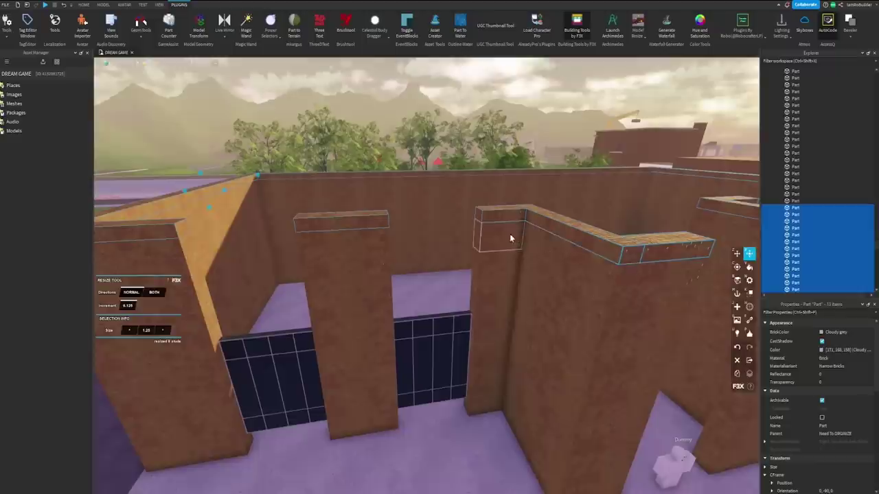
click(585, 34)
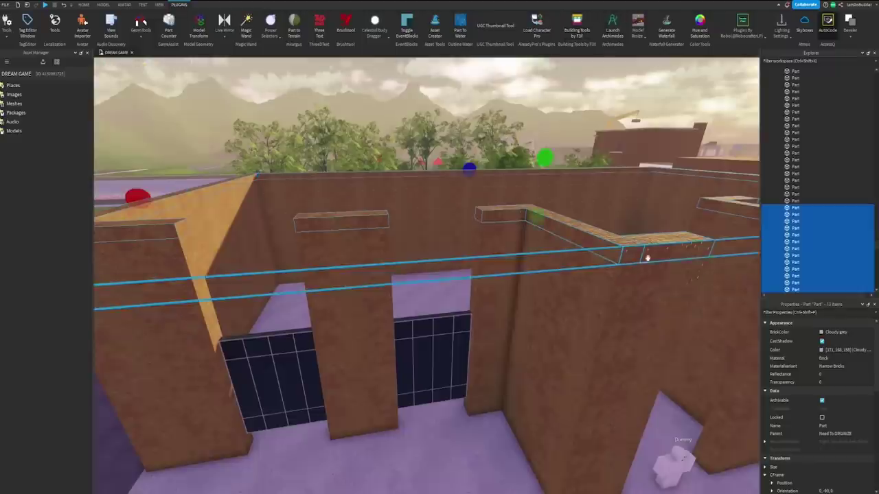
click(638, 282)
click(512, 241)
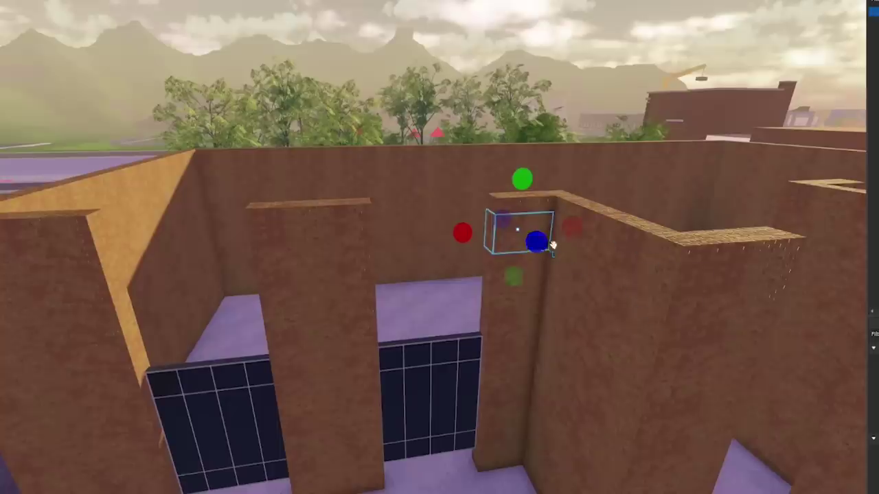
shift+click(571, 261)
shift+click(657, 281)
right_drag(377, 259, 372, 253)
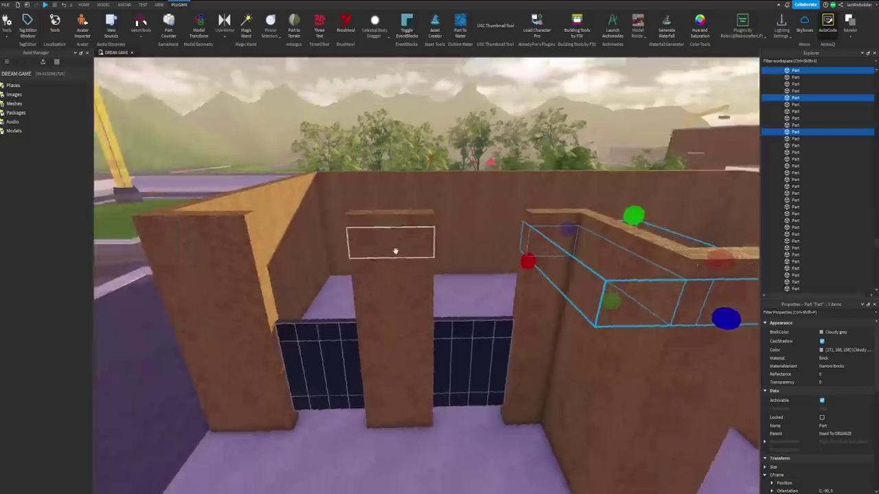
scroll(374, 251, down, 4)
click(415, 145)
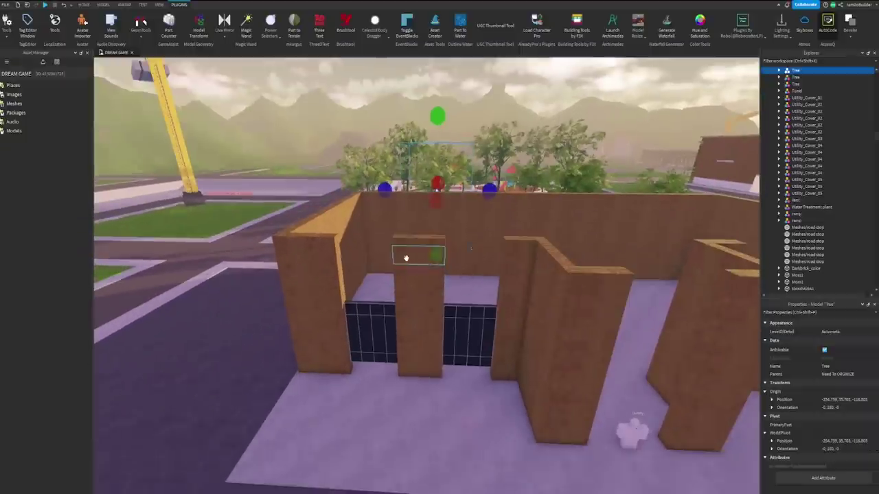
Delete the separate upper brick pieces below the caps of the front pillars on both sides of the entrance.
click(406, 258)
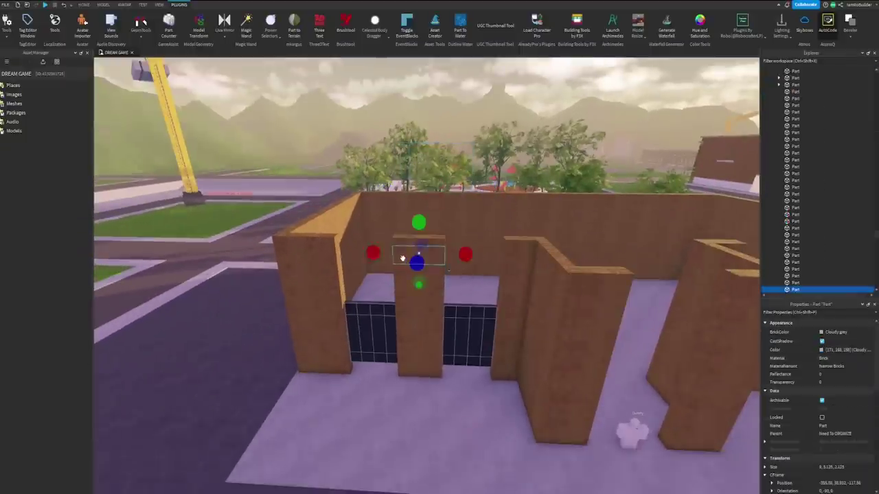
shift+click(403, 267)
key(Delete)
key(s)
key(d)
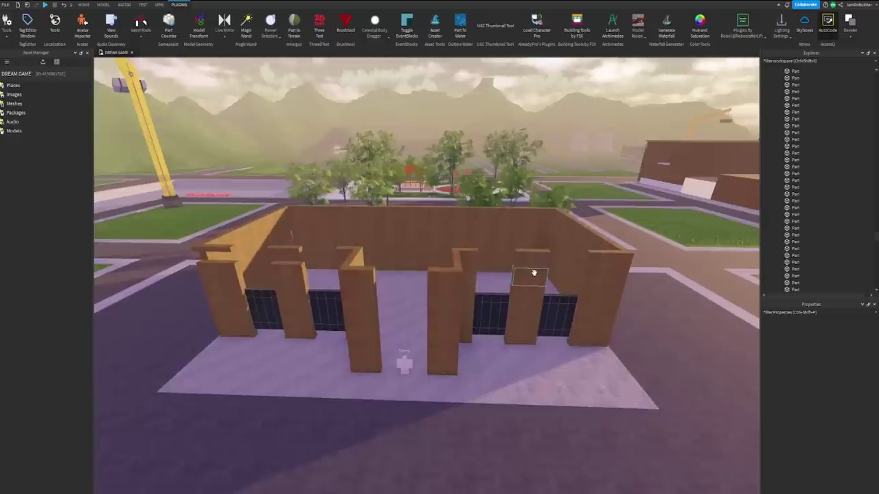
click(533, 273)
key(Delete)
click(607, 272)
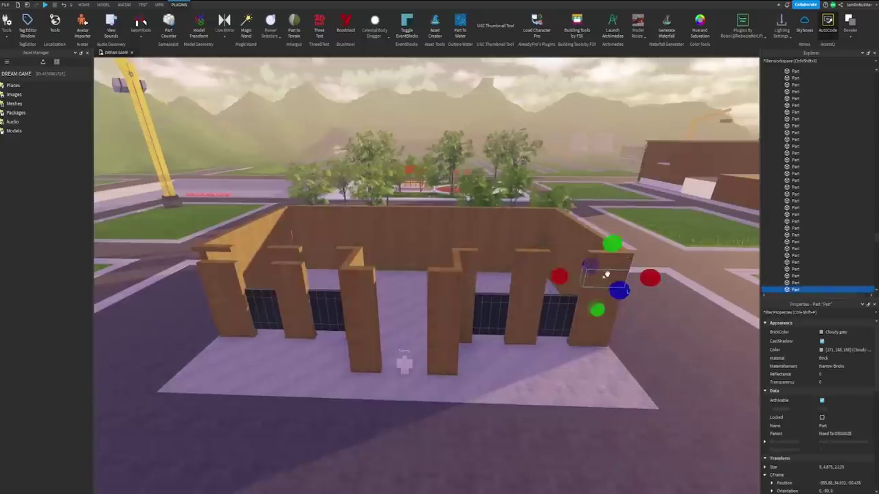
key(Delete)
Form a brick beam 45.125 studs long and 4.875 studs high above the windows on the right half of the front.
key(w)
key(d)
right_drag(547, 277, 548, 278)
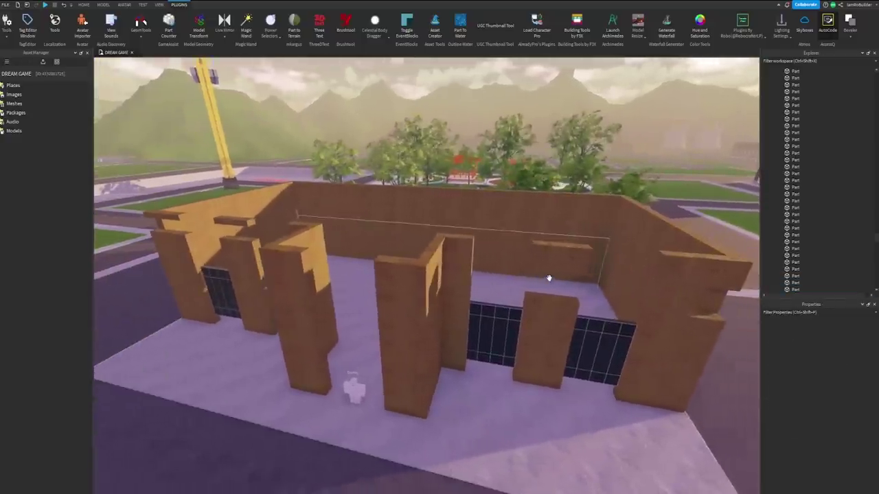
click(470, 279)
key(f)
drag(588, 359, 582, 357)
right_drag(554, 347, 553, 346)
key(w)
key(s)
right_drag(470, 205, 467, 202)
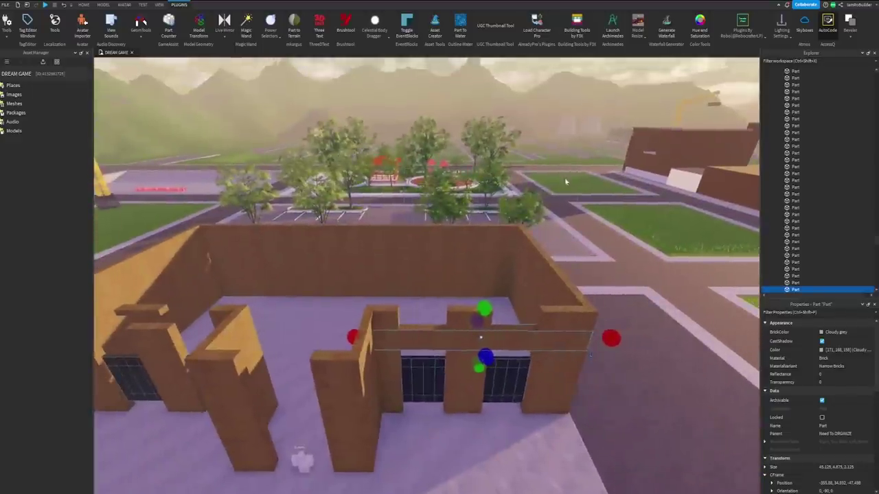
Remove the cap above the right middle pillar and lengthen the corner's cap and band to 45 studs, up to the entrance wall.
key(Delete)
click(481, 321)
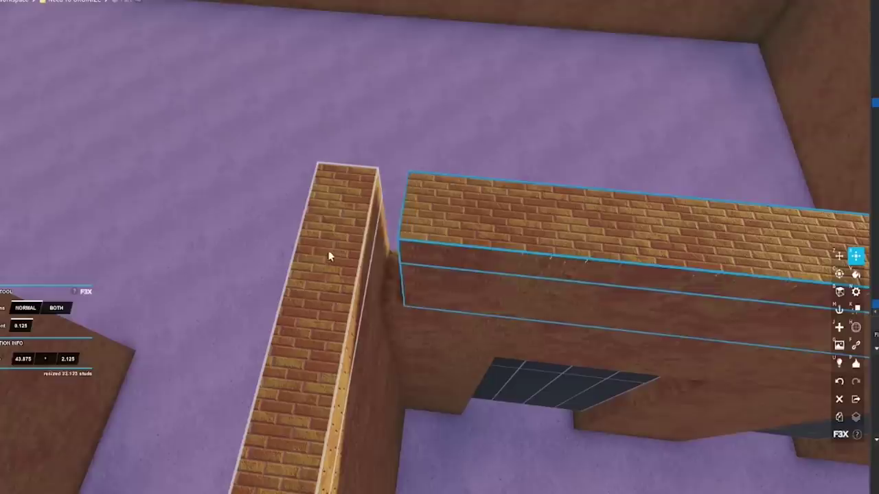
drag(329, 252, 301, 241)
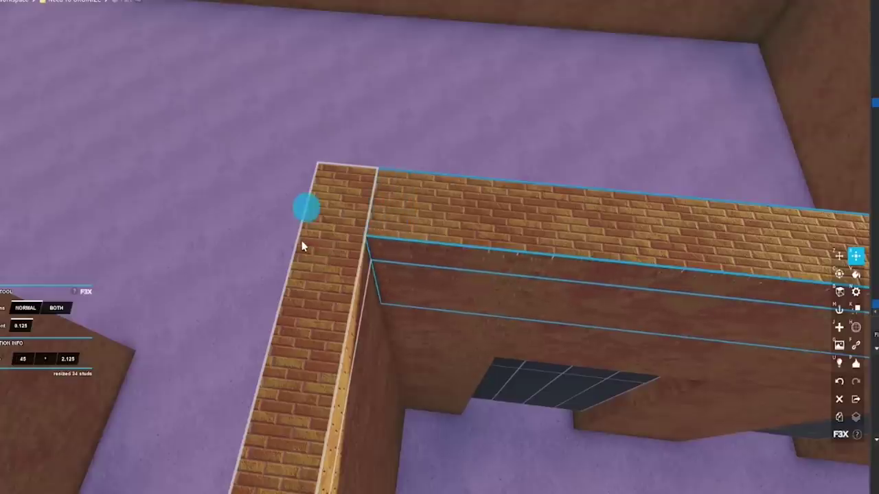
Delete the cap pieces above the middle and corner pillars on the left half of the front.
key(s)
key(a)
right_drag(394, 203, 394, 202)
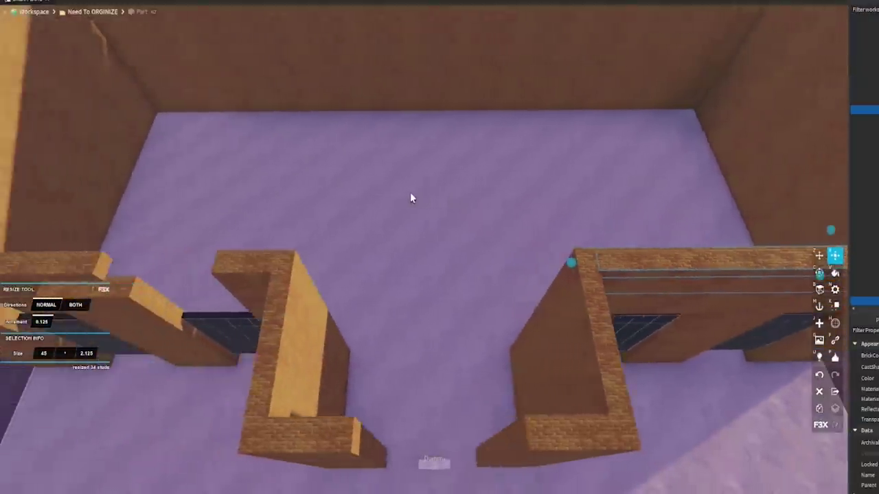
key(a)
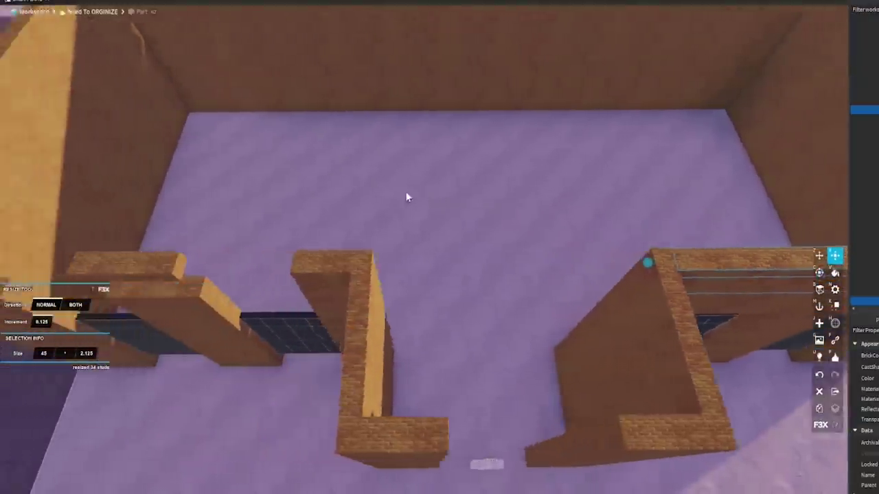
click(396, 270)
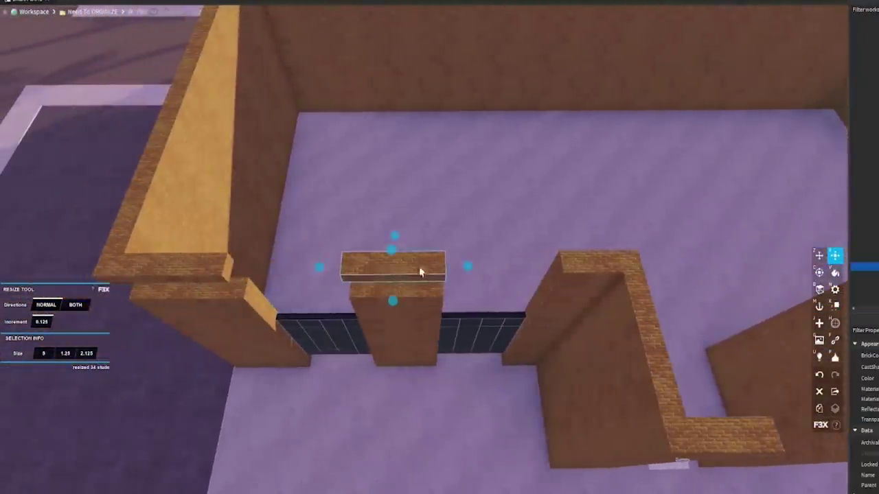
key(Delete)
click(206, 258)
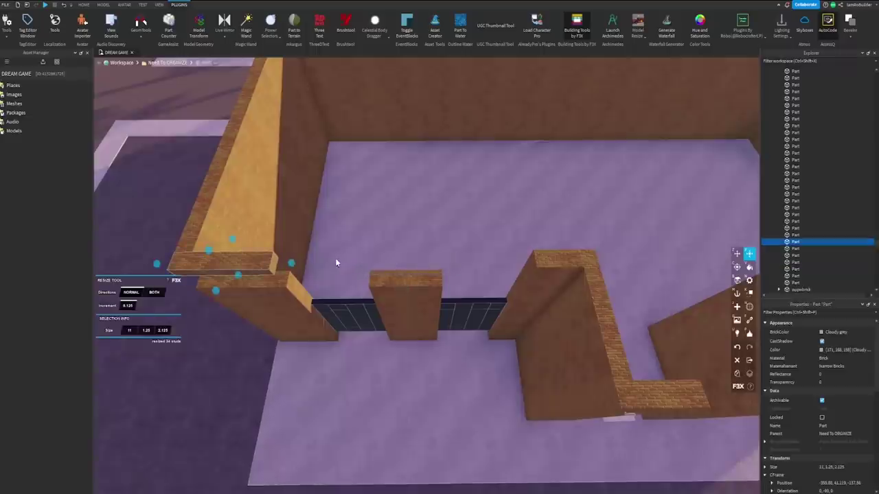
key(Delete)
Stretch the cap and band beside the left entrance wall 40 studs to the front corner, making them 45.125 studs long.
click(542, 263)
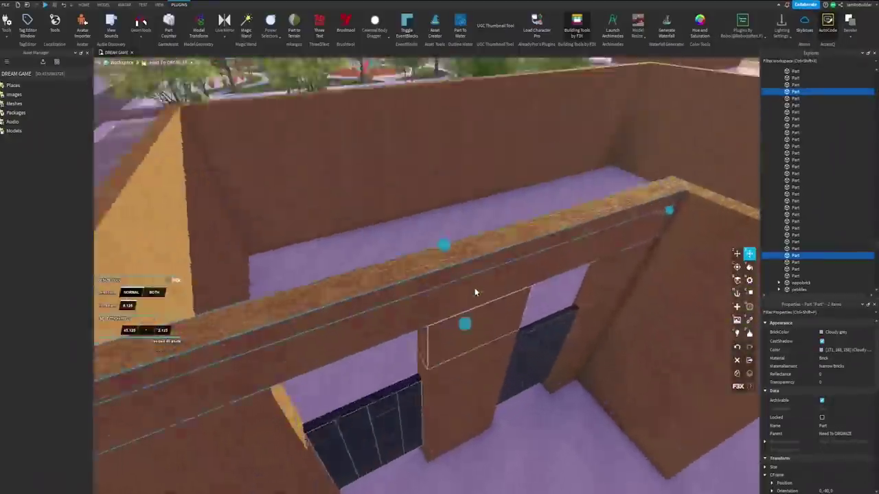
right_drag(474, 292, 475, 292)
key(s)
key(w)
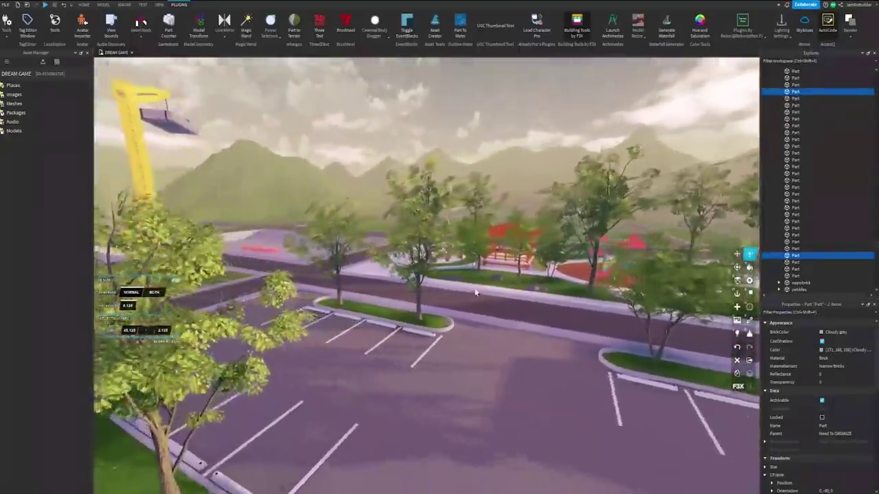
Select all the horizontal band parts, colour them Medium blue and apply the Painted Brick material variant.
key(s)
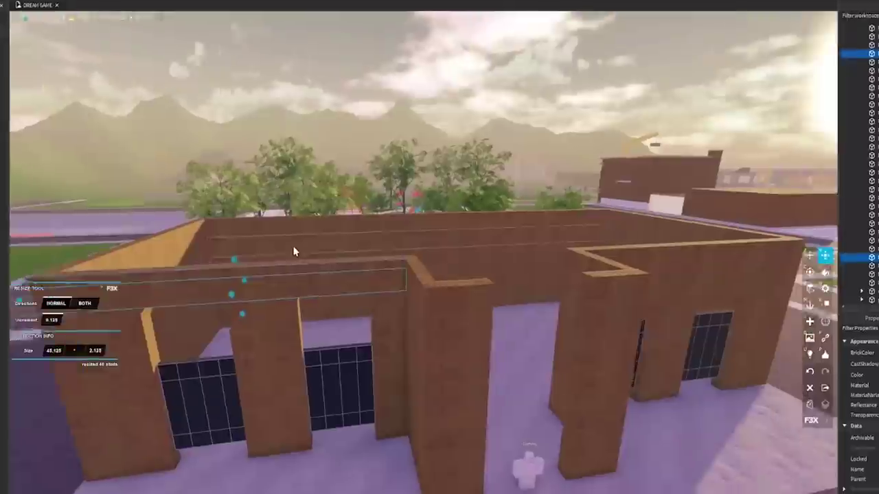
right_drag(294, 252, 287, 249)
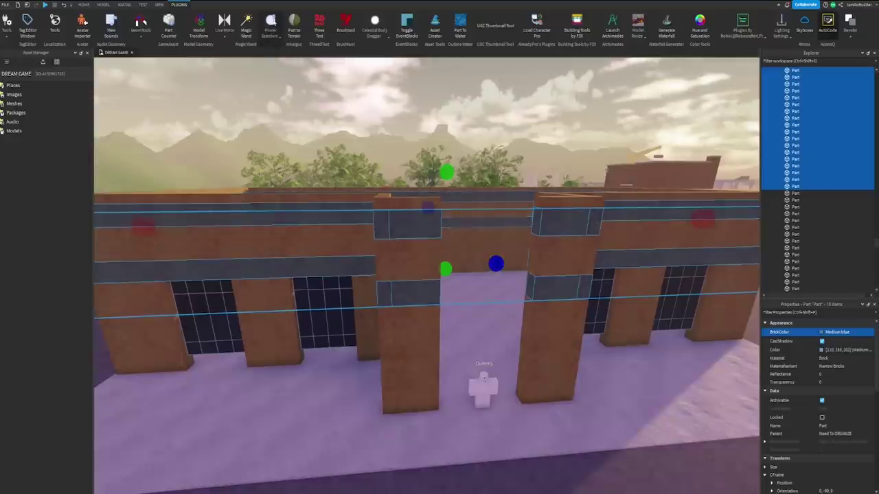
click(85, 5)
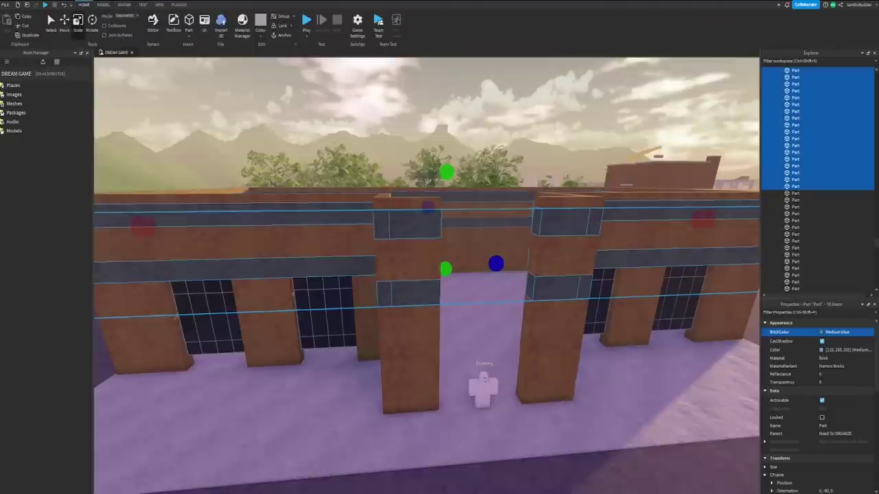
click(247, 29)
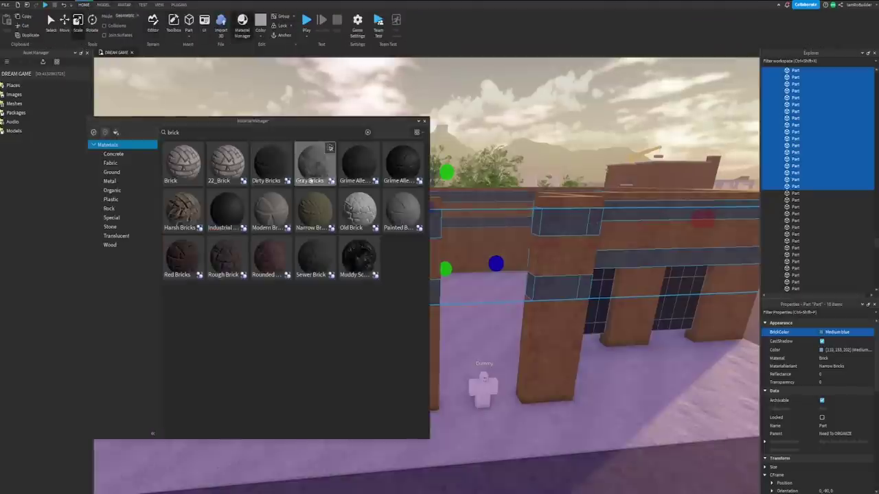
click(417, 197)
Try the Organic tiling pattern on the Painted Brick material and change the brick colour of the selected bands to purple.
scroll(539, 240, up, 5)
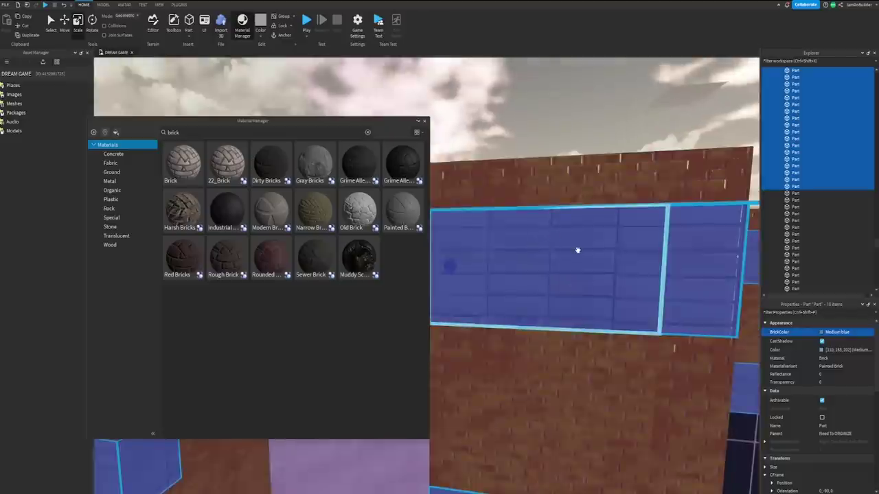
scroll(578, 251, down, 4)
scroll(578, 250, up, 5)
scroll(578, 251, down, 1)
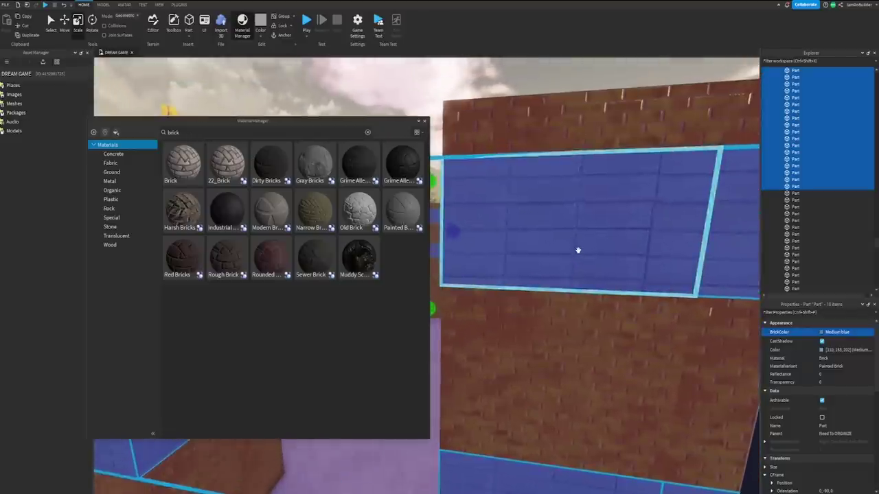
right_drag(578, 249, 529, 255)
click(403, 208)
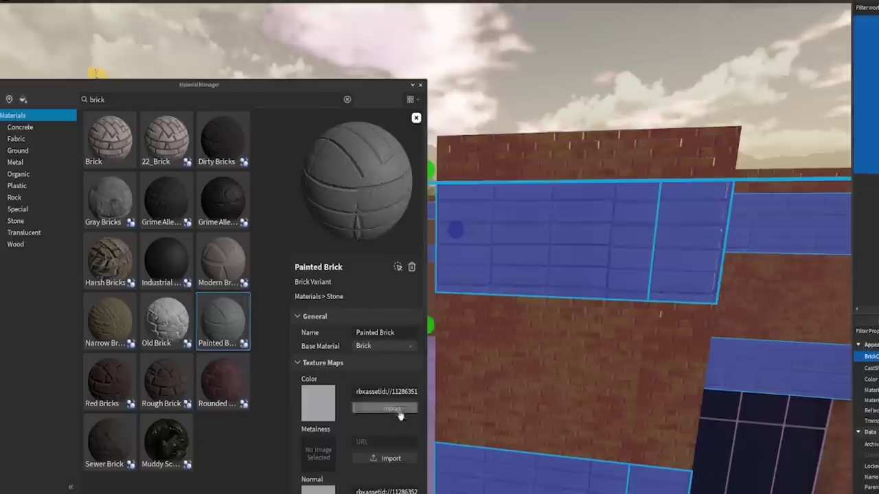
scroll(400, 416, down, 6)
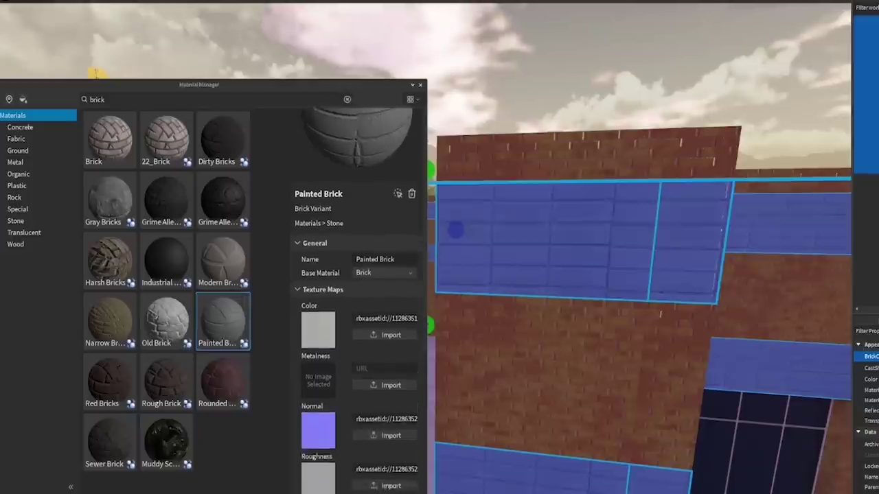
click(385, 357)
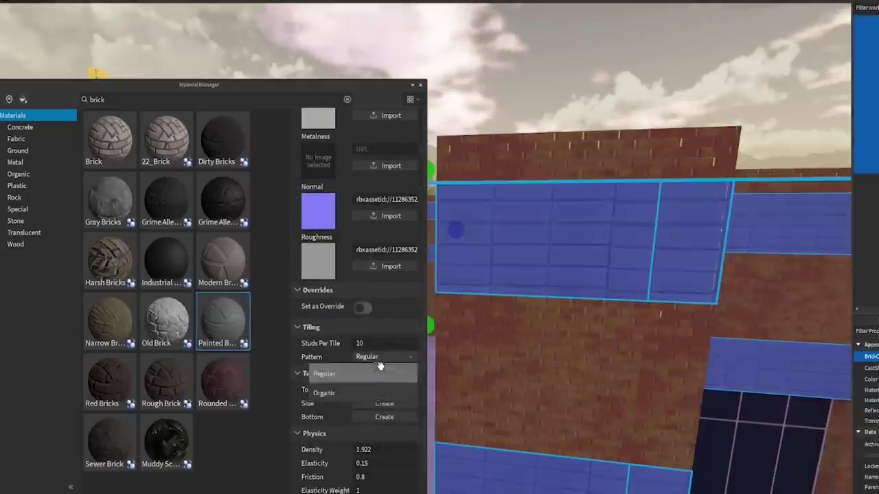
click(378, 394)
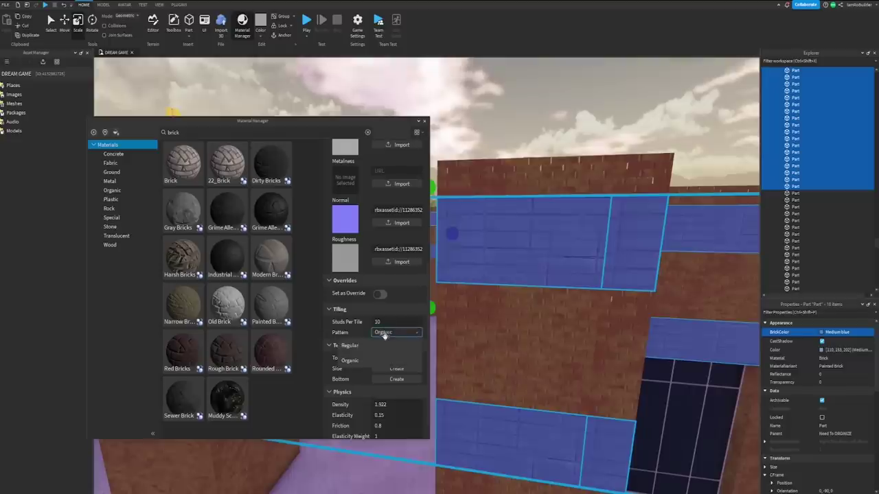
click(844, 332)
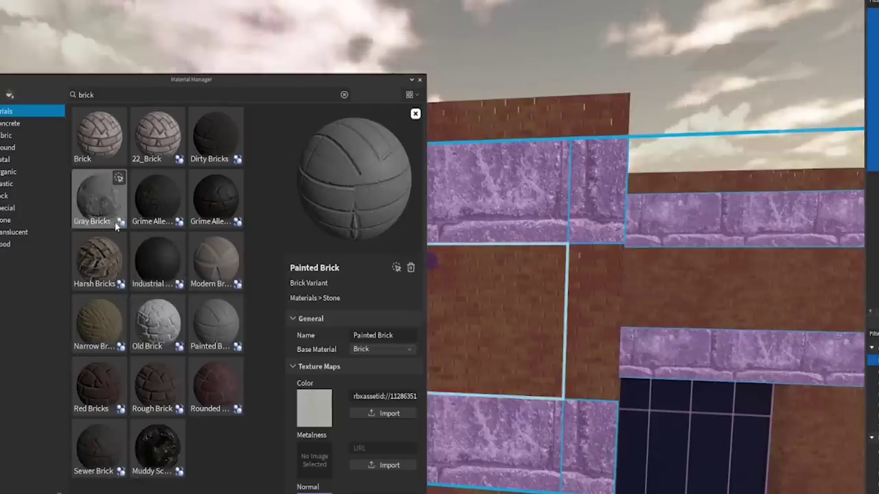
Apply the Gray Bricks material variant to the selected bands and set its tiling to 2 studs per tile.
click(98, 199)
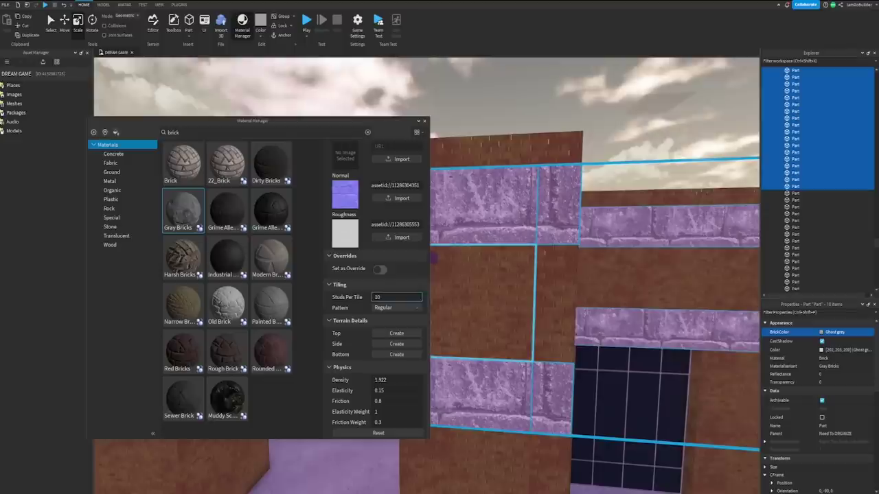
key(Return)
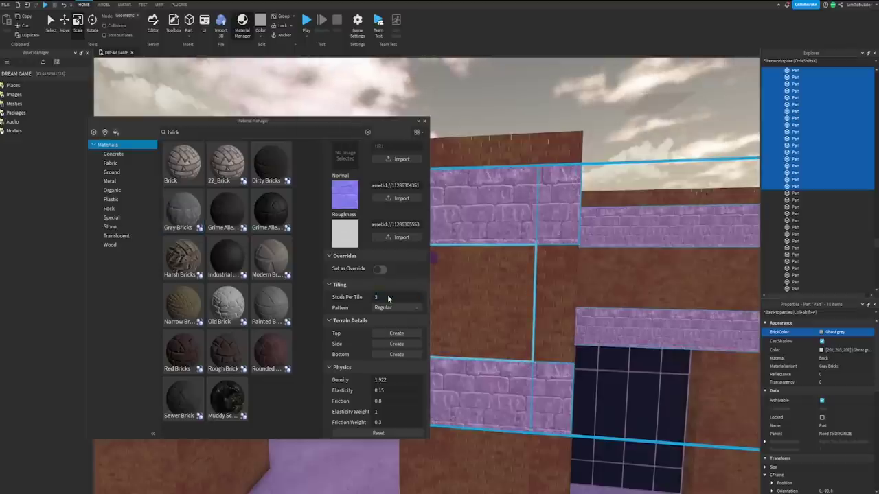
click(389, 297)
key(BackSpace)
text(1)
key(Return)
click(388, 298)
key(BackSpace)
text(2)
key(Return)
scroll(553, 251, down, 6)
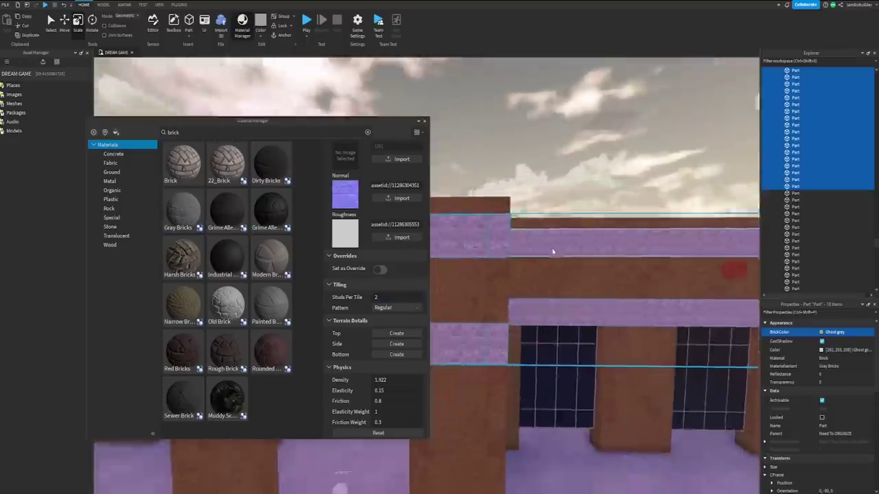
Remove the right entrance pillar's band pieces and stretch the left pillar's bands and the brick section between them across the entrance.
scroll(540, 254, up, 5)
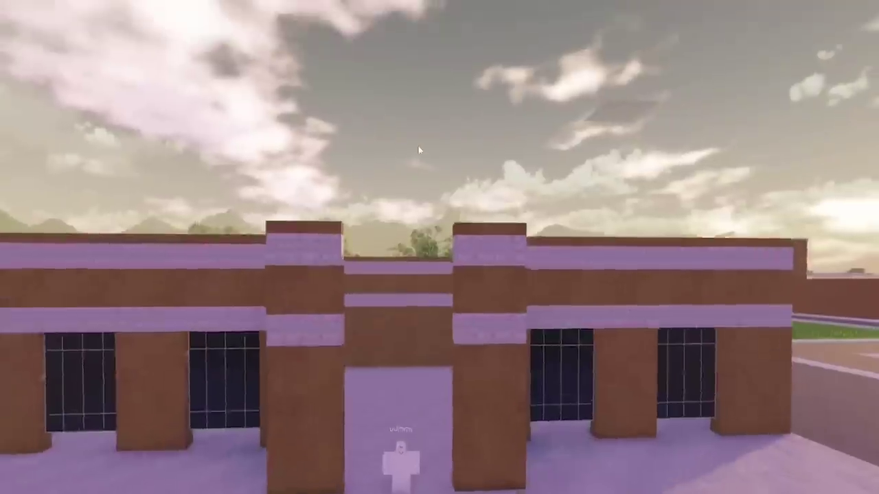
scroll(344, 266, up, 5)
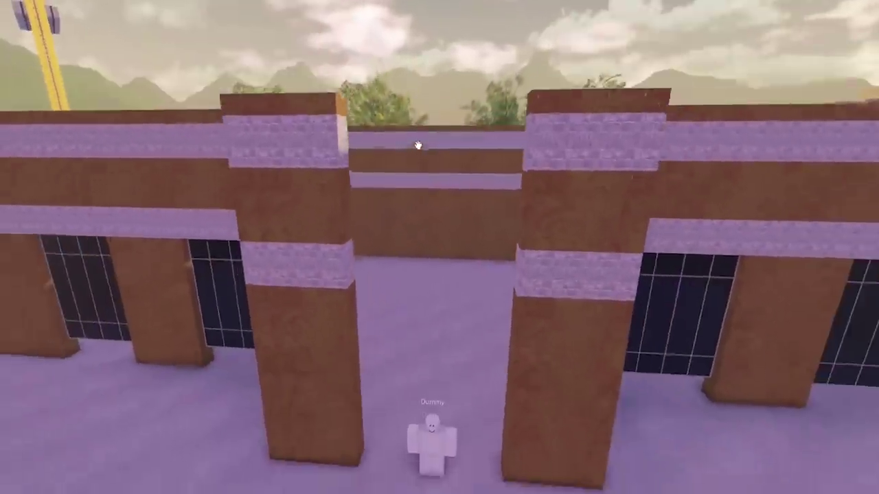
click(550, 273)
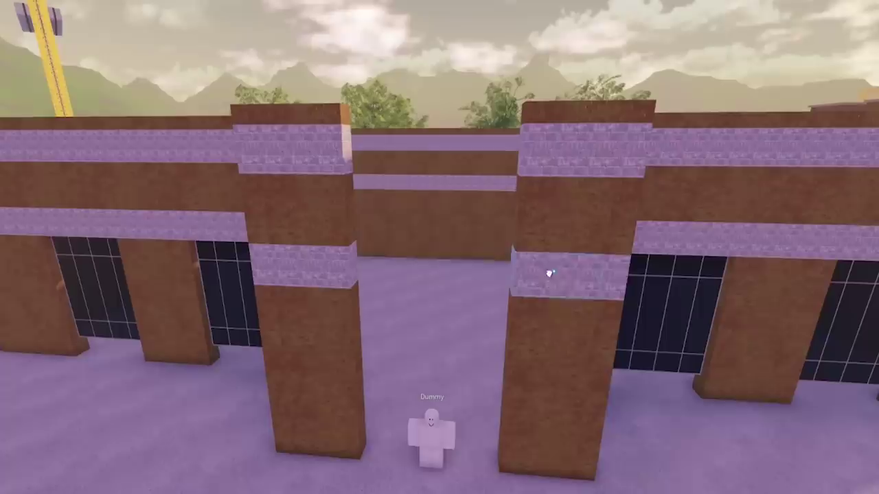
key(Delete)
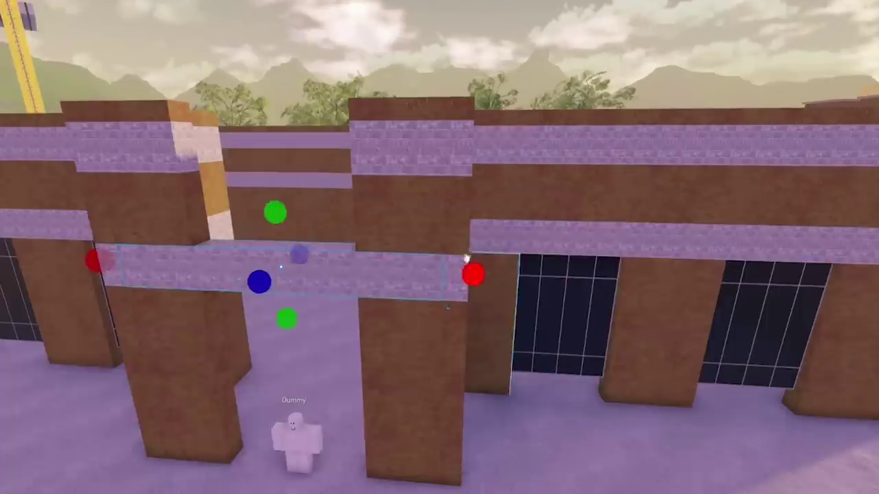
click(394, 149)
drag(394, 149, 389, 147)
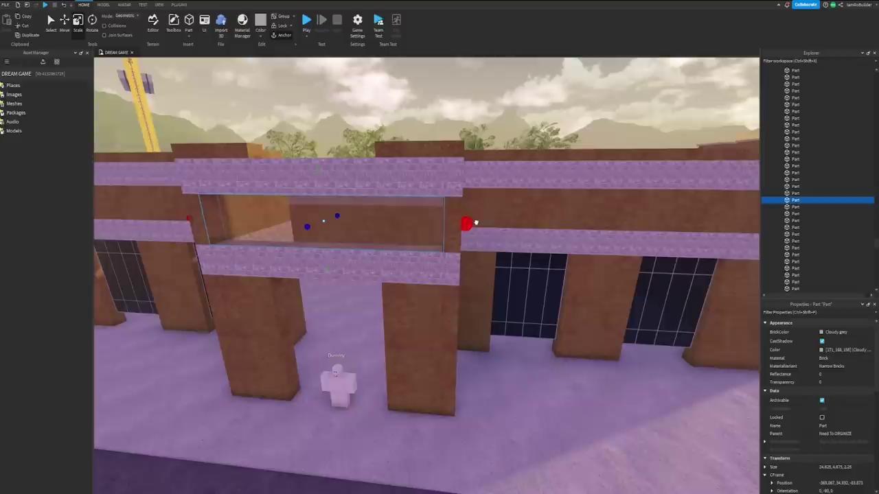
drag(474, 223, 459, 209)
Delete the cap above the right entrance pillar and stretch the left cap across the entrance to 24.5 studs long.
click(411, 155)
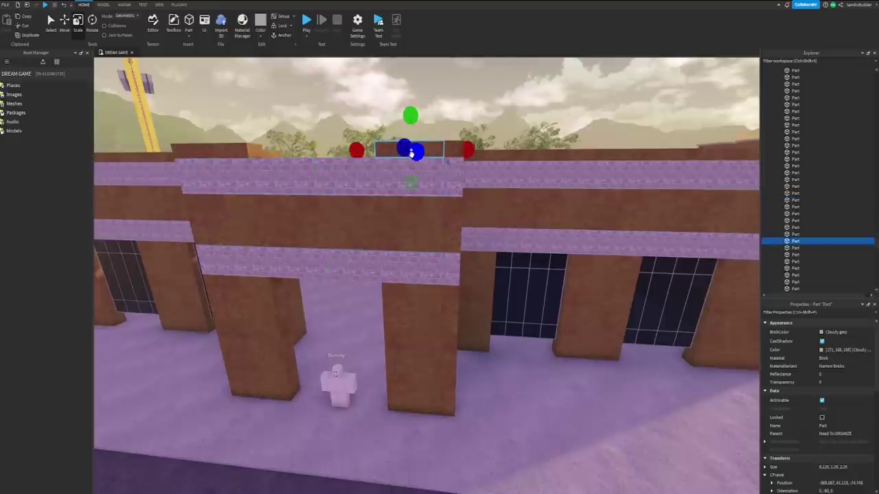
key(Delete)
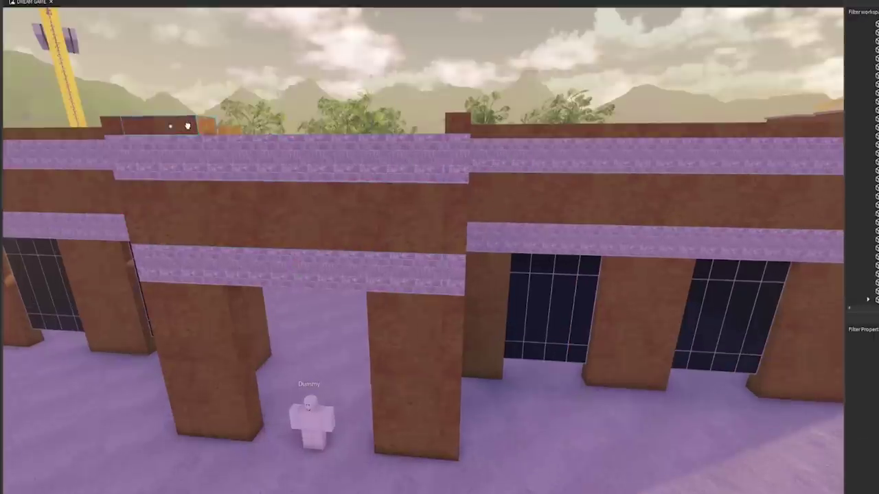
click(187, 126)
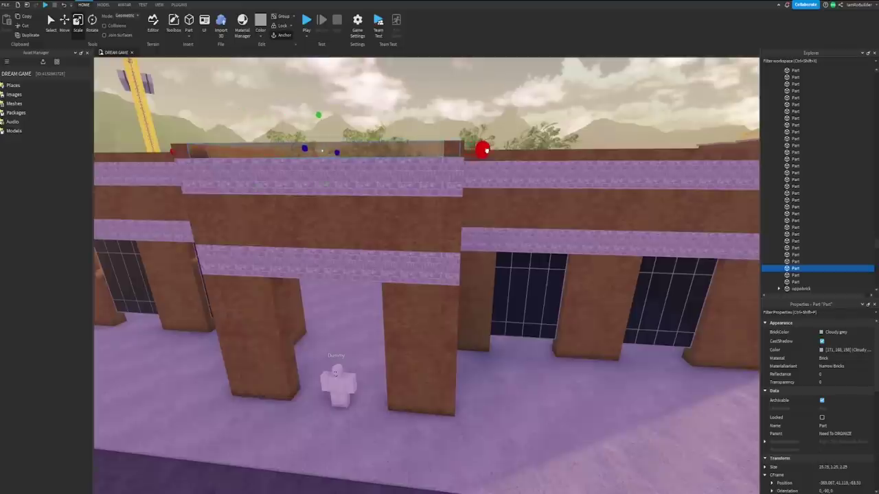
drag(486, 150, 488, 149)
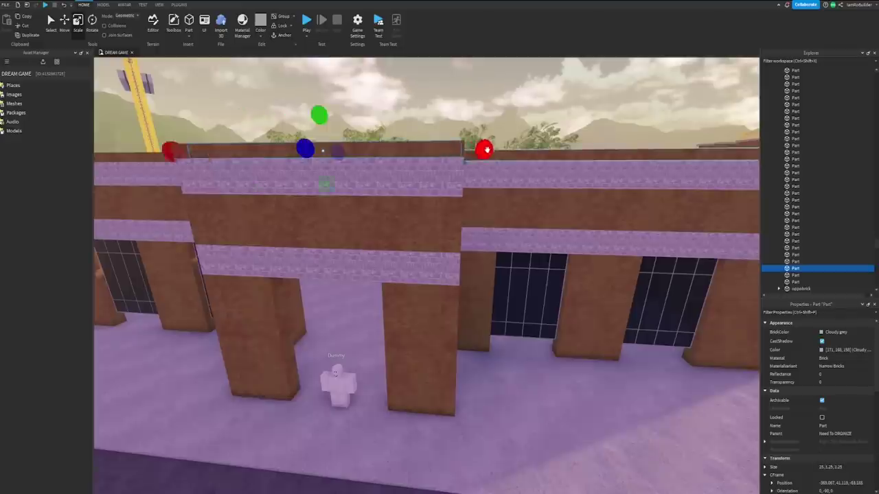
key(w)
Duplicate the lower band left of the entrance down to ground level as a window base 2.5 studs high.
right_drag(488, 149, 486, 145)
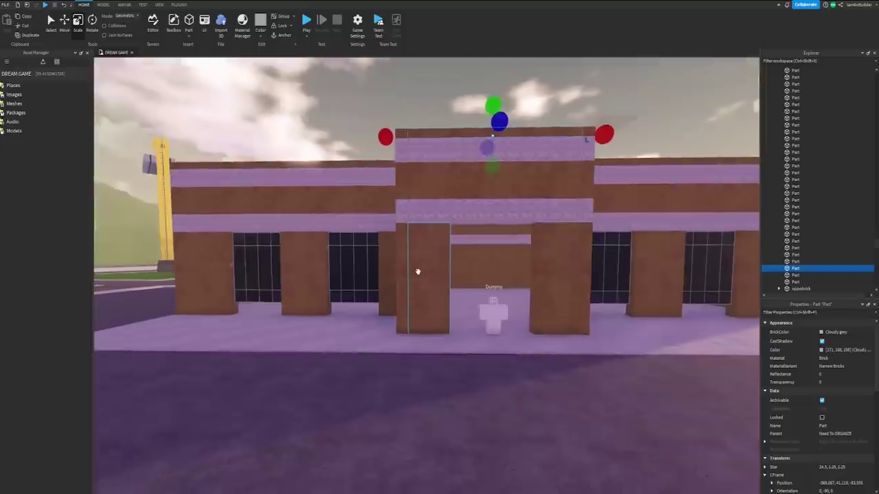
key(w)
key(a)
click(399, 211)
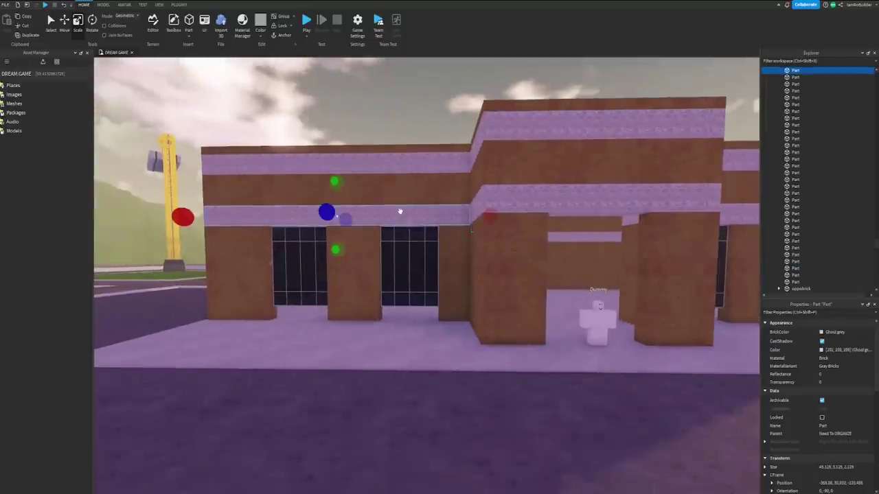
drag(345, 253, 348, 288)
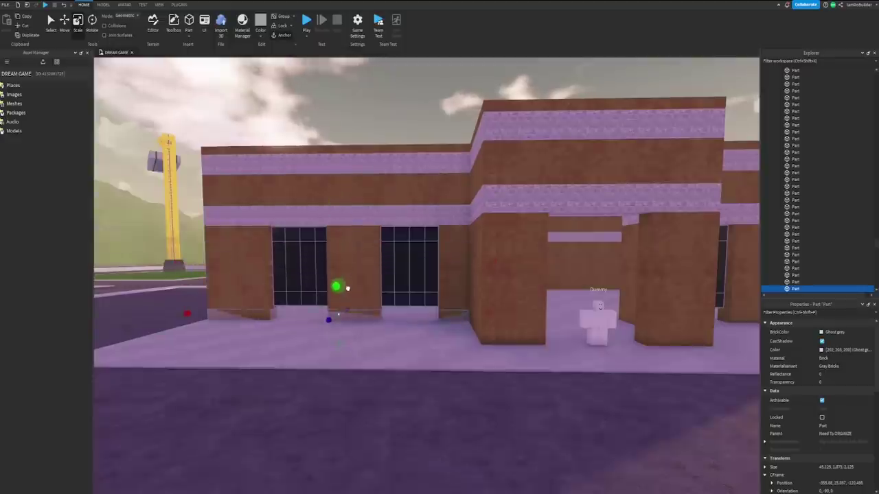
scroll(373, 289, up, 6)
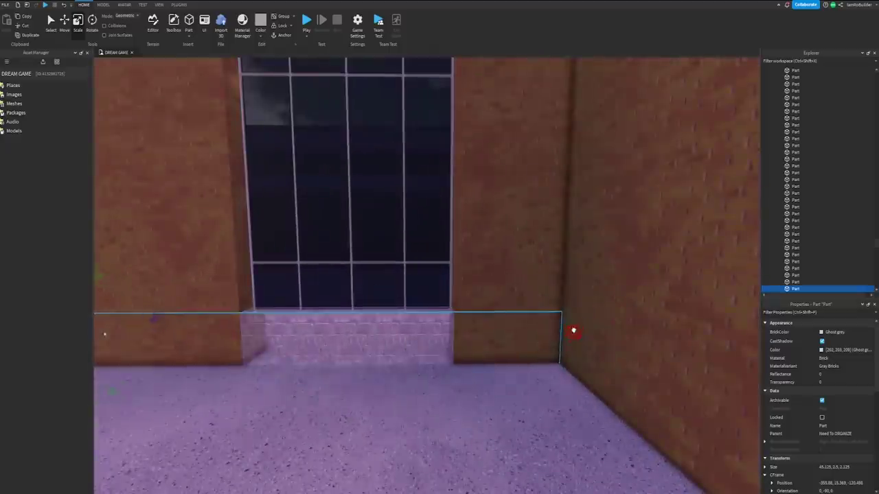
Shorten both ends of the window base to 29.125 studs so it spans only the two left windows.
key(a)
key(s)
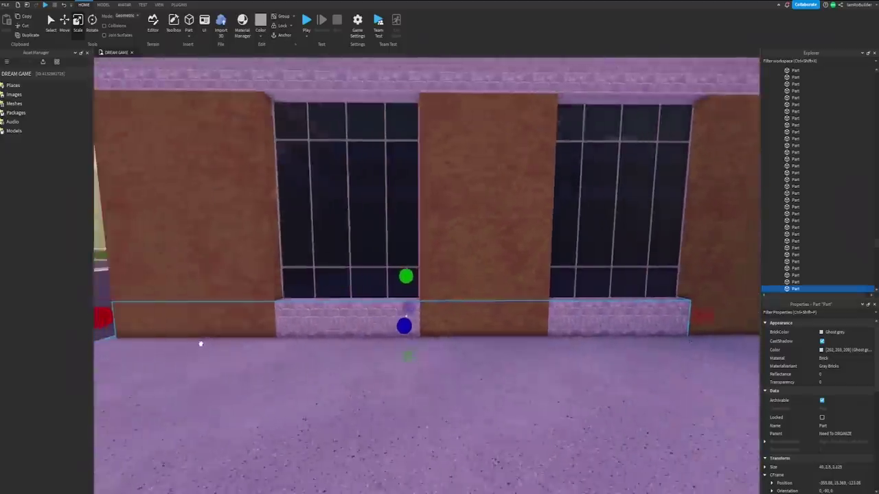
drag(182, 327, 325, 320)
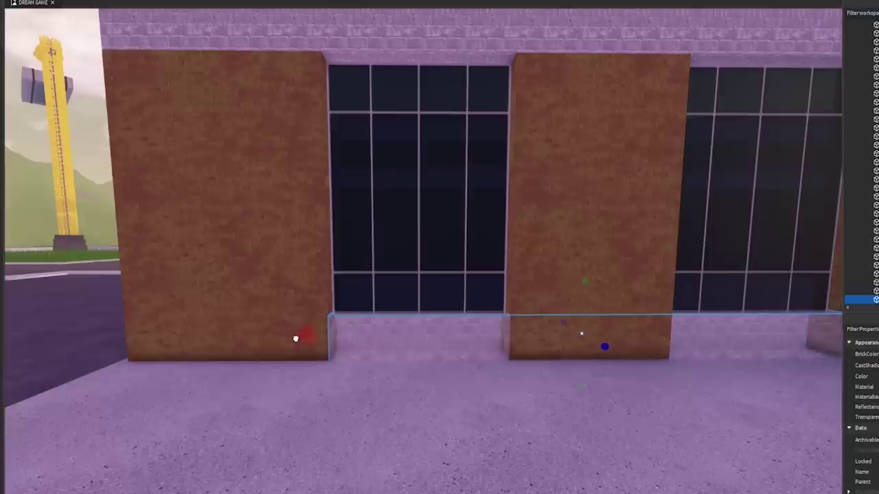
Reduce the window base's thickness to 1.875 studs so it sits behind the faces of the brick pillars.
right_drag(404, 296, 408, 297)
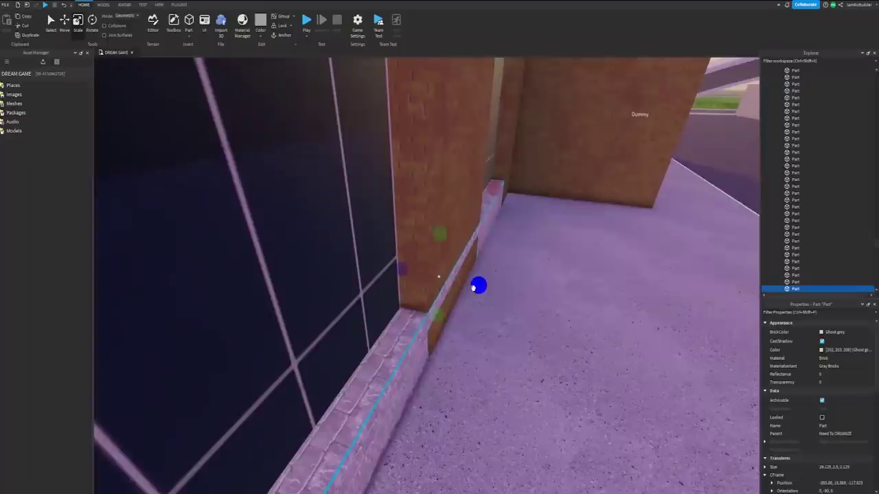
drag(479, 287, 476, 286)
right_drag(498, 298, 501, 298)
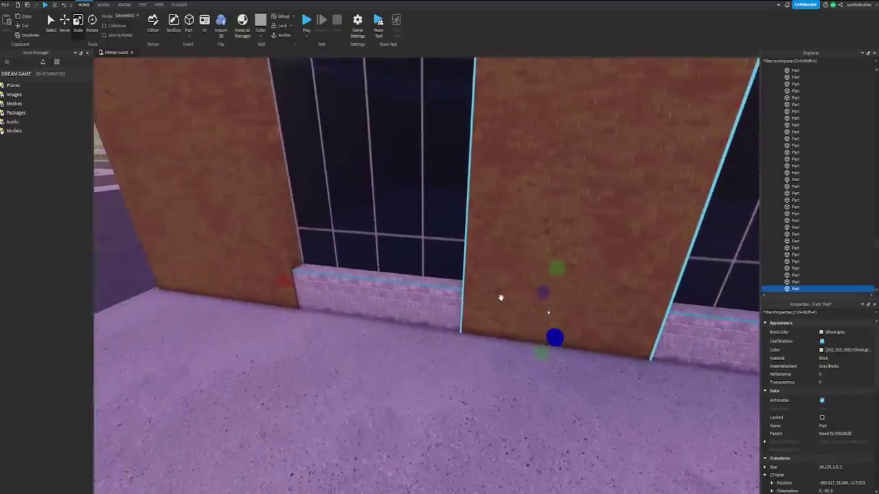
scroll(446, 298, up, 2)
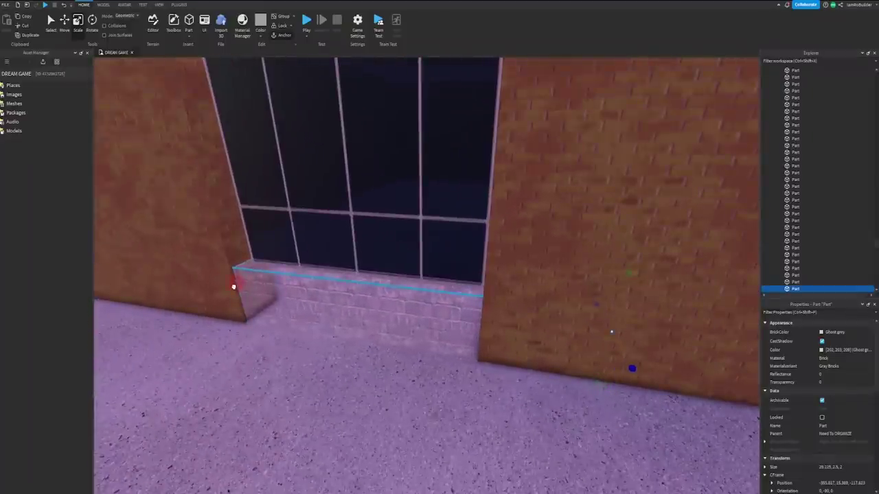
drag(234, 287, 234, 287)
right_drag(395, 271, 432, 276)
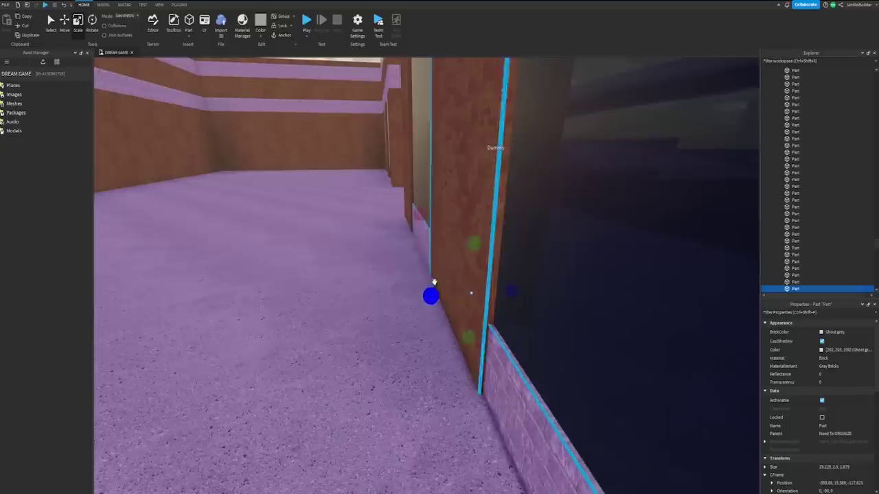
Duplicate the window base and move the copy under the two windows on the right side of the entrance.
scroll(432, 277, down, 5)
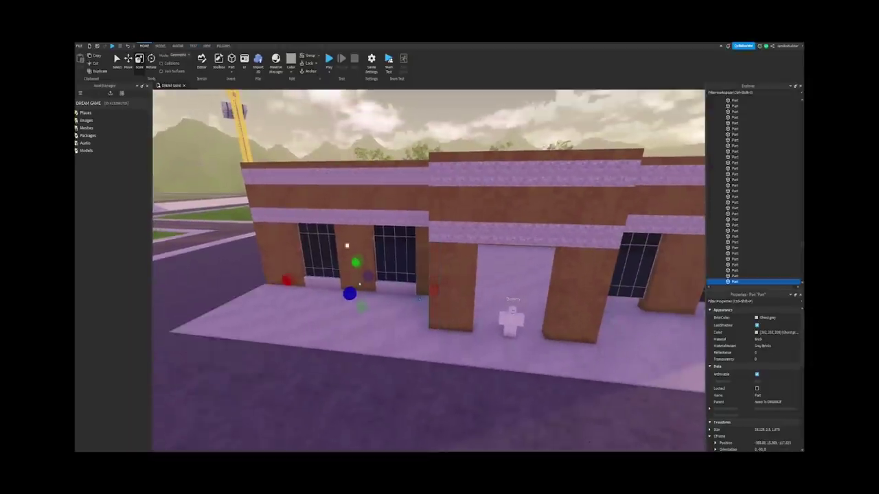
key(ctrl+d)
key(ctrl+2)
key(d)
drag(432, 298, 564, 310)
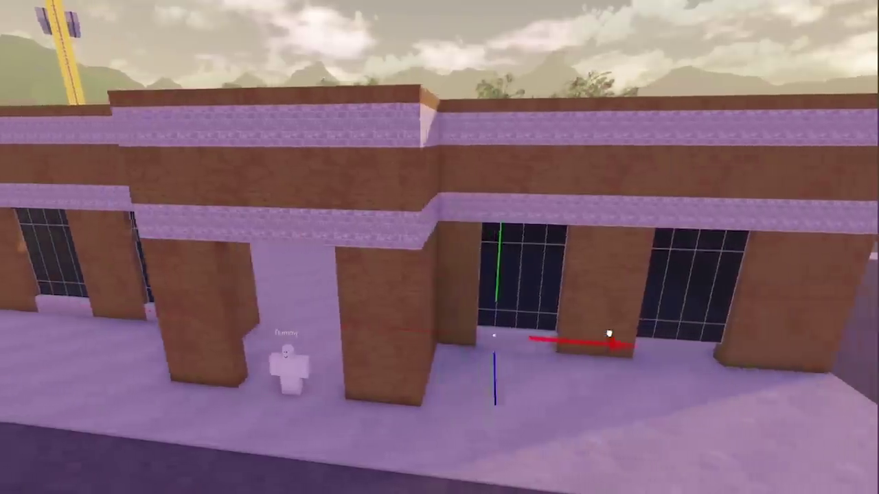
drag(609, 334, 635, 350)
key(a)
scroll(508, 309, down, 4)
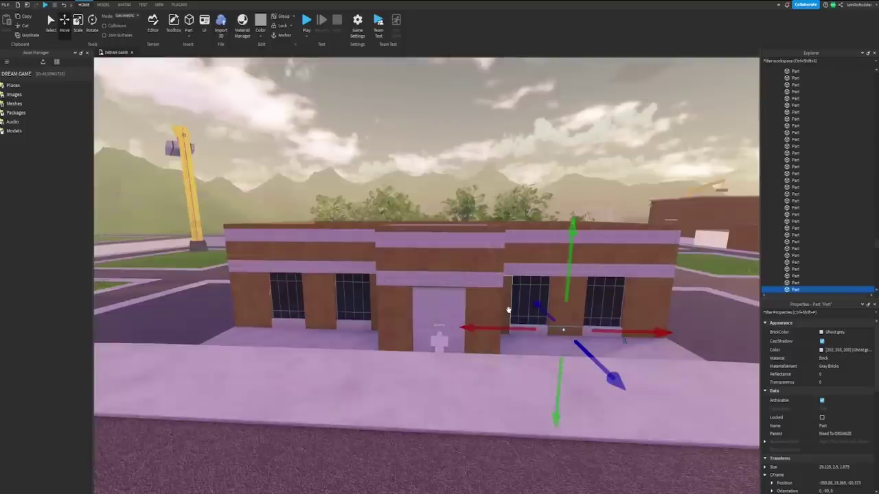
Narrow the entrance's front brickwork into posts 0.875 studs wide and place one on each side of the doorway.
scroll(483, 299, up, 10)
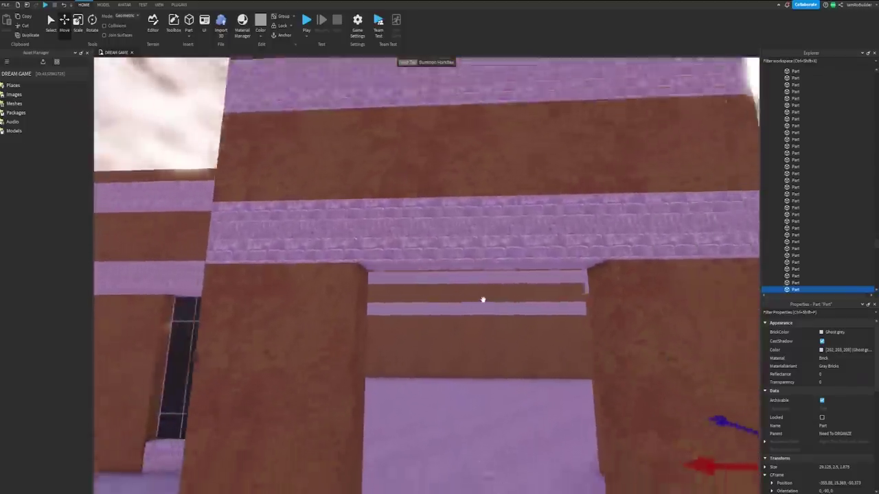
scroll(482, 300, down, 10)
click(388, 286)
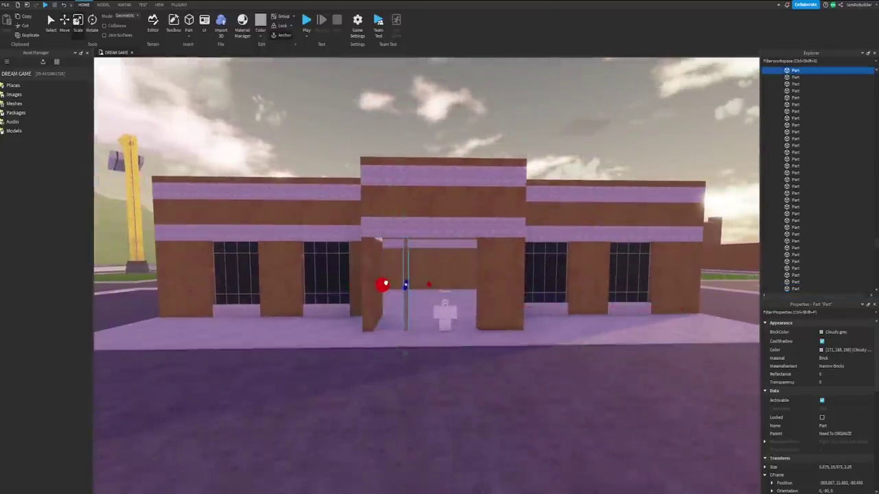
scroll(436, 270, up, 15)
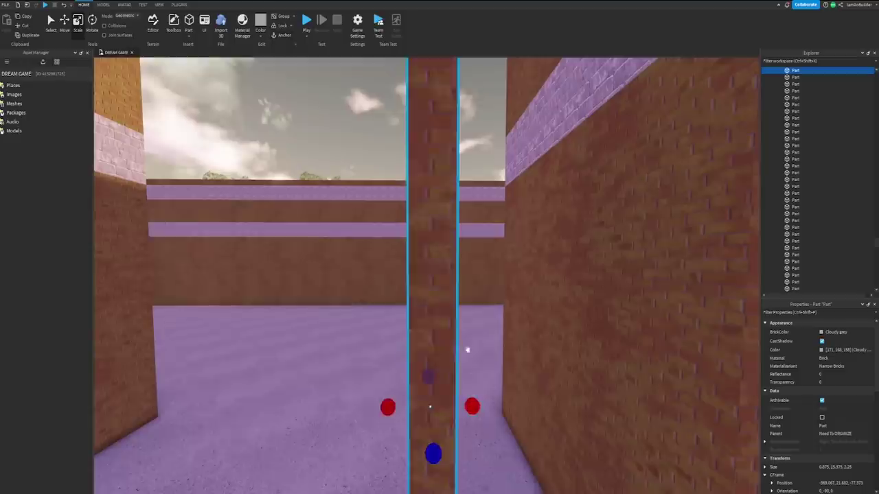
scroll(464, 334, down, 12)
scroll(464, 334, down, 2)
key(a)
Duplicate the left window base, move it to the entrance front and fit short bases between the posts on both sides.
click(378, 299)
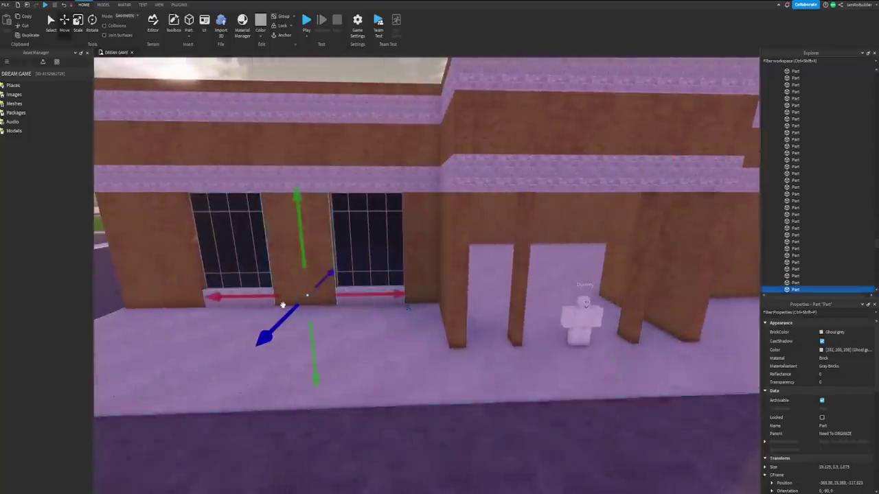
drag(281, 321, 255, 377)
drag(336, 337, 500, 342)
key(d)
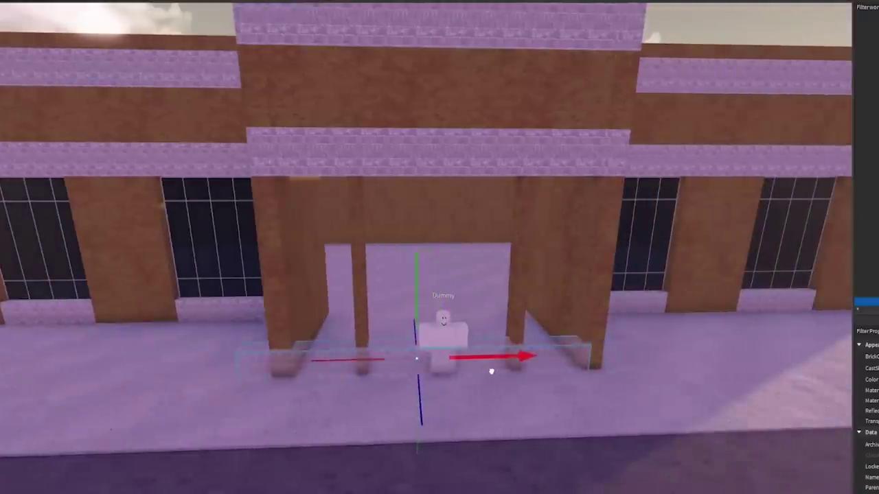
drag(410, 267, 406, 267)
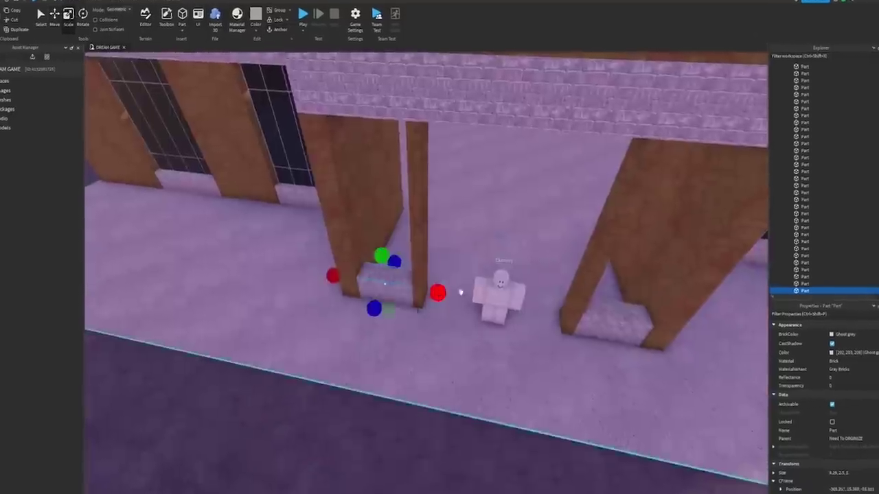
Duplicate a left window pane, move it to the left side of the entrance front and narrow it to 5 studs between the posts.
right_drag(460, 291, 456, 267)
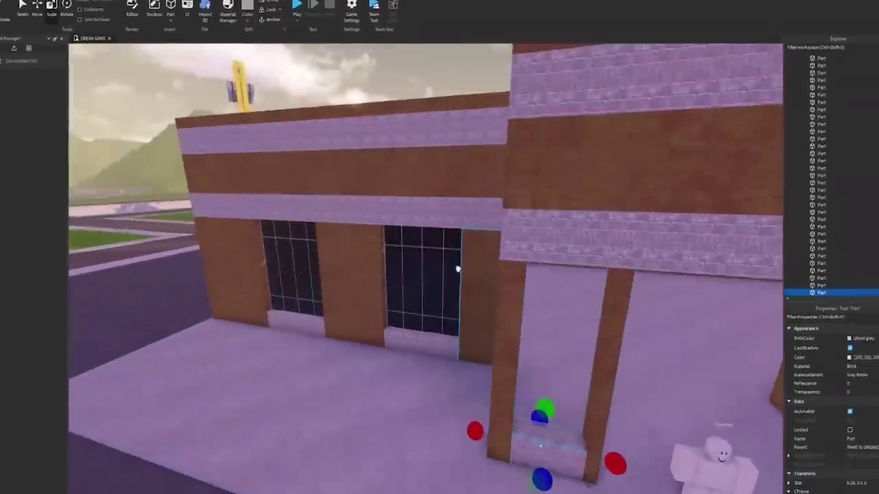
click(424, 268)
key(ctrl+d)
key(ctrl+d)
key(ctrl+d)
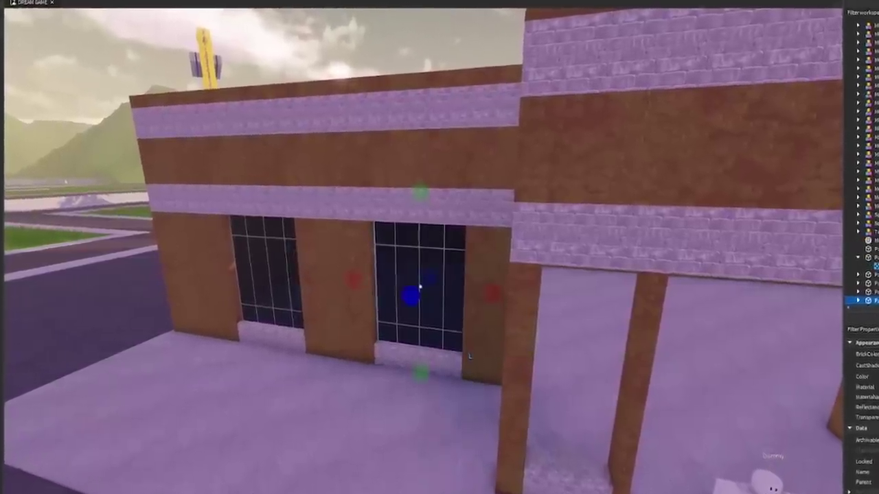
click(64, 23)
drag(395, 289, 602, 354)
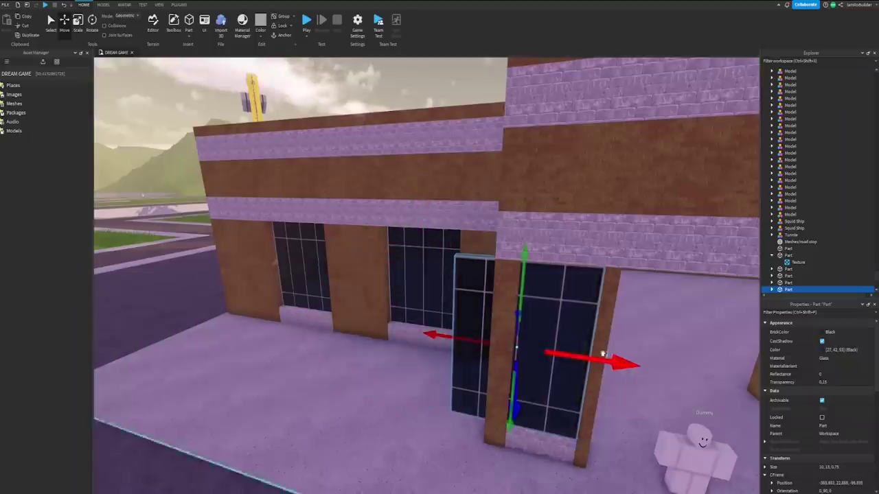
key(ctrl+3)
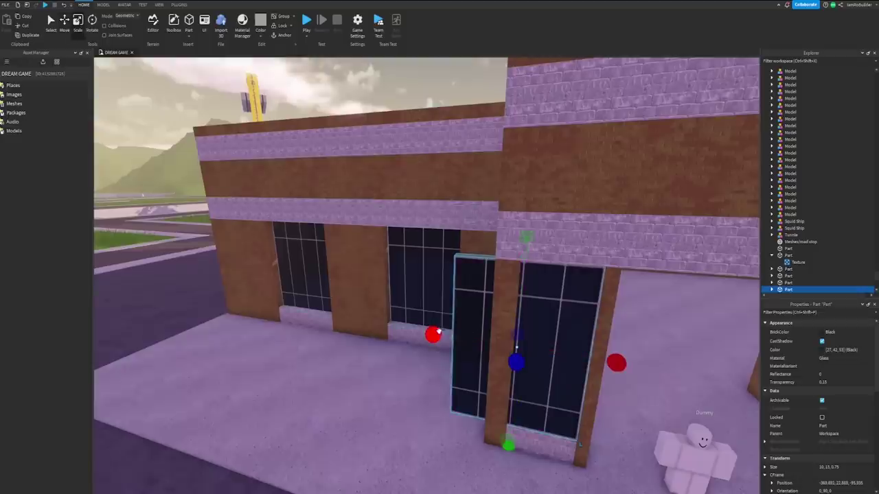
drag(438, 332, 499, 339)
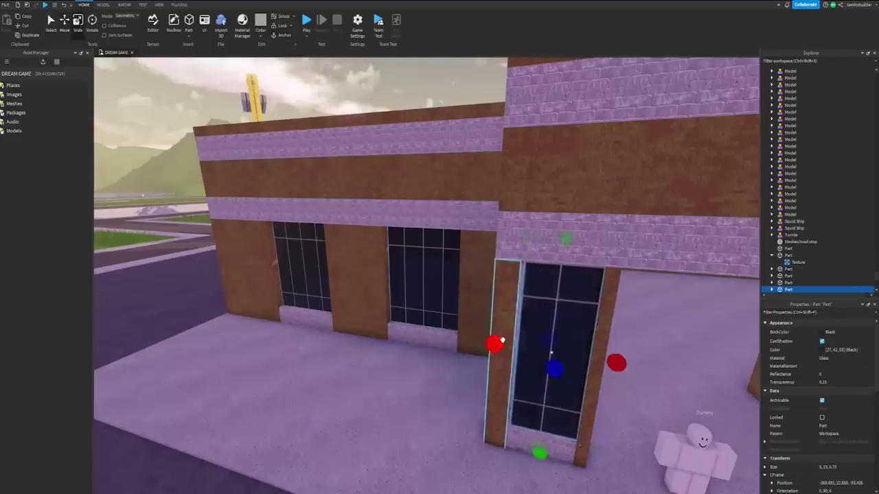
Duplicate the left entrance pane and its base and place the copies between the posts on the right side of the doorway.
right_drag(532, 342, 550, 336)
shift+click(456, 316)
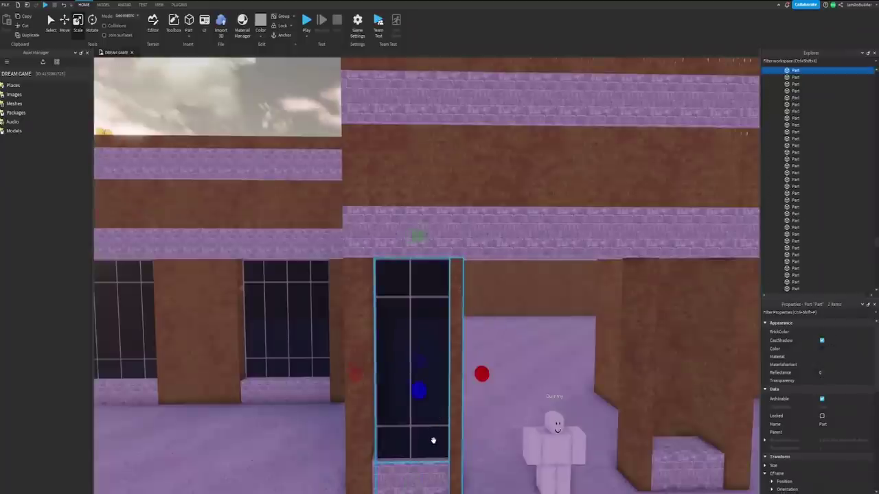
ctrl+click(430, 480)
drag(477, 374, 475, 374)
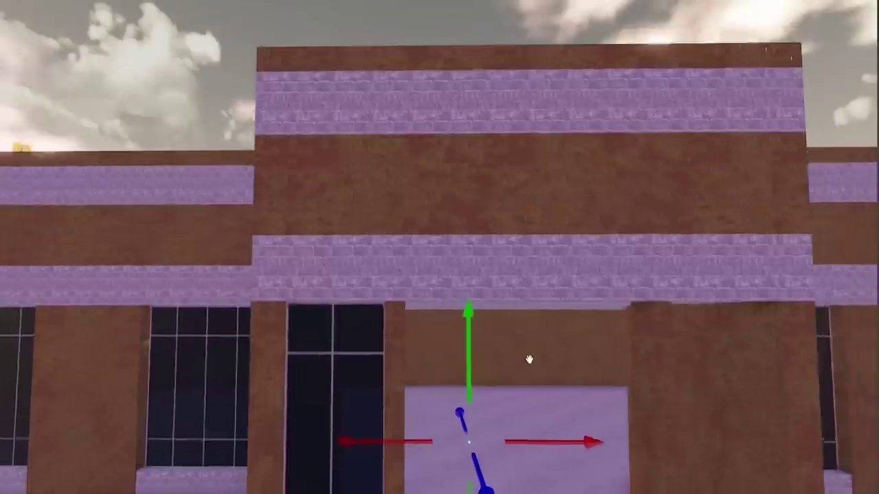
scroll(530, 359, down, 5)
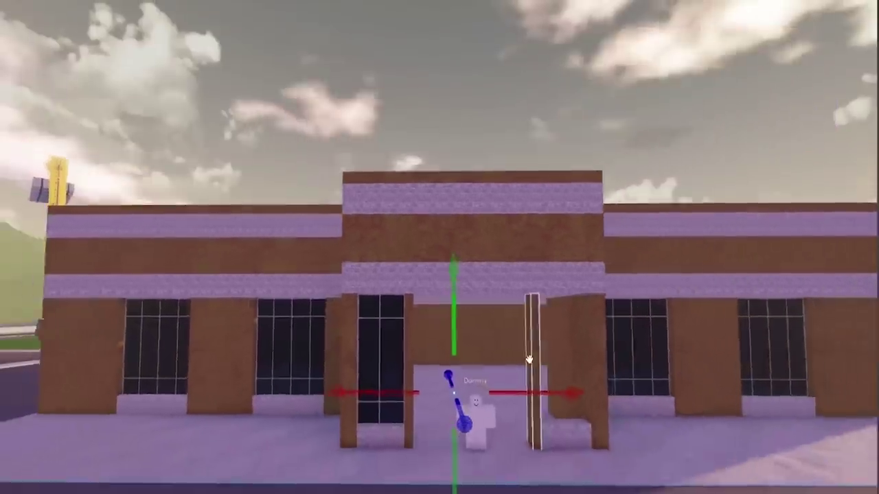
scroll(530, 359, up, 6)
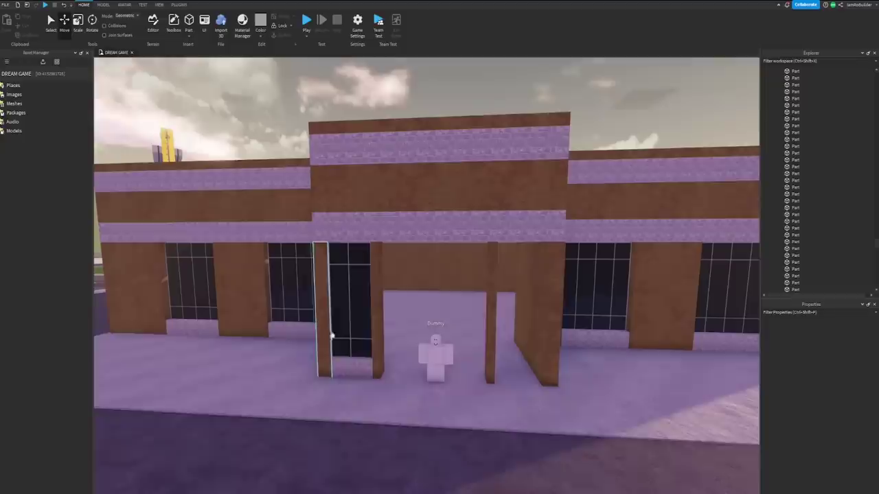
ctrl+click(362, 289)
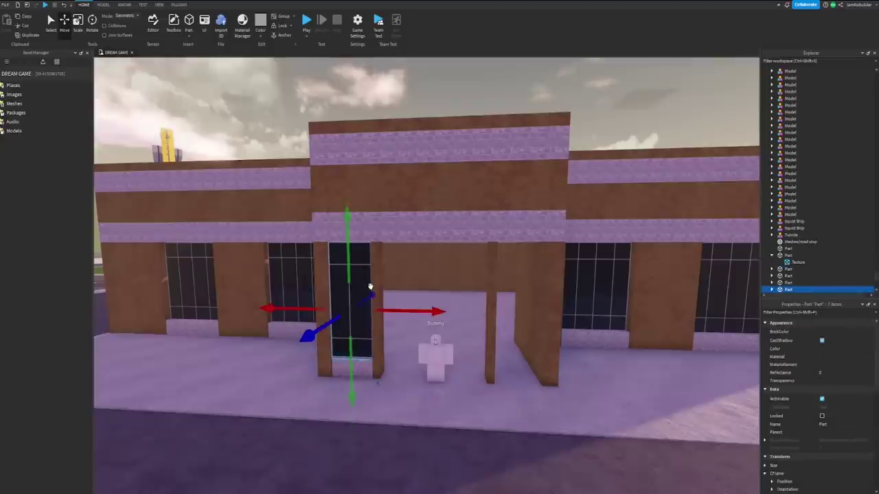
key(ctrl+d)
drag(413, 311, 575, 316)
scroll(541, 296, up, 5)
click(346, 322)
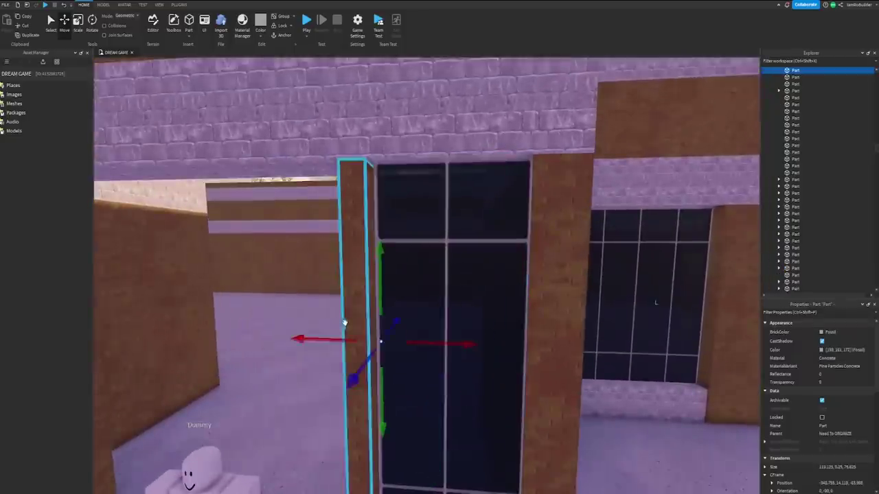
key(ctrl+d)
right_drag(374, 318, 392, 326)
drag(479, 328, 488, 326)
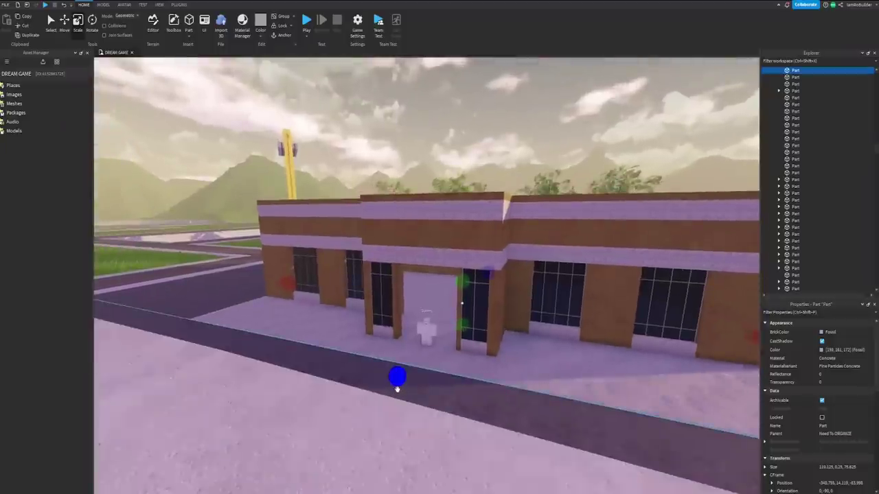
Recolour all the window panes on the facade and entrance to Baby blue and set their reflectance to 0.7.
scroll(320, 271, up, 3)
click(319, 270)
ctrl+click(374, 274)
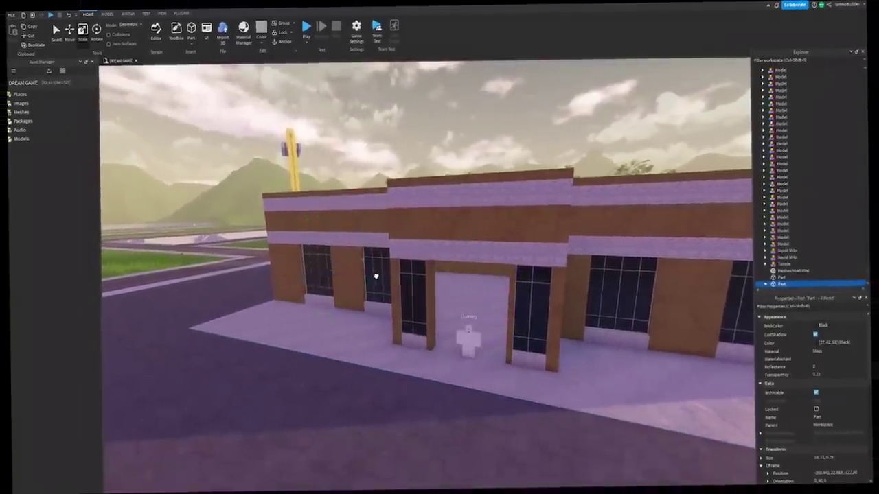
ctrl+click(413, 298)
ctrl+click(524, 310)
ctrl+click(593, 307)
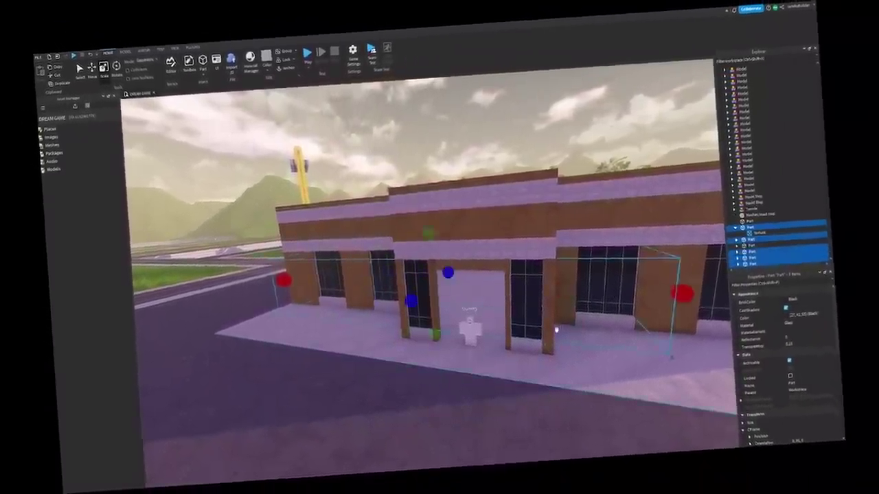
ctrl+click(605, 322)
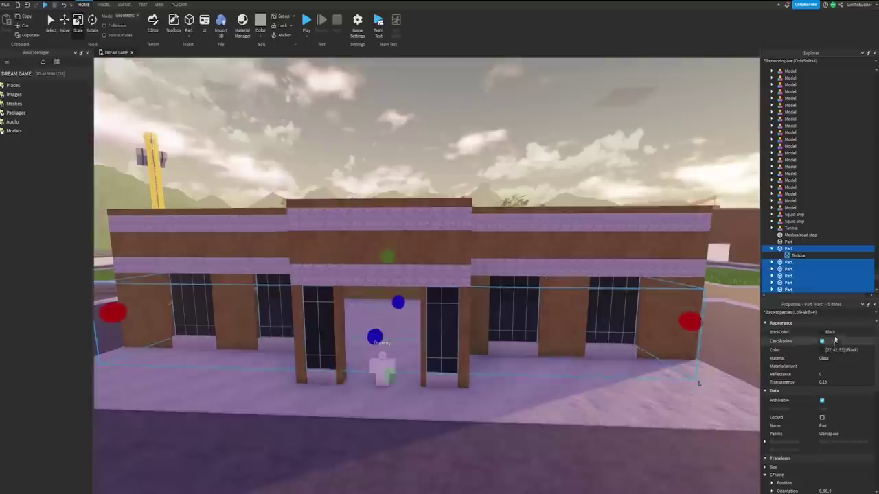
click(832, 332)
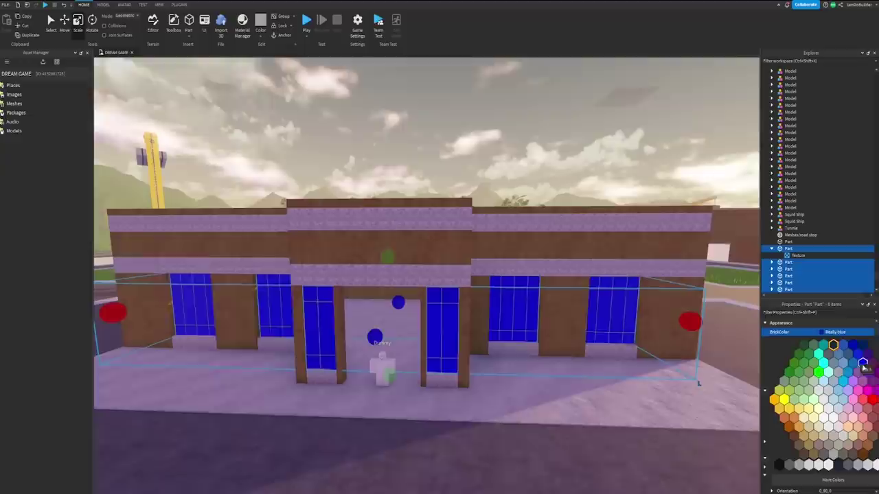
click(840, 396)
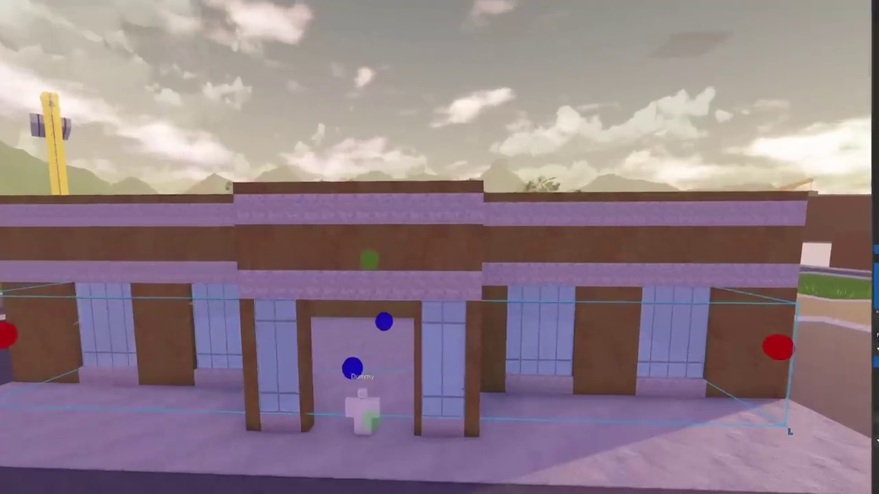
click(843, 376)
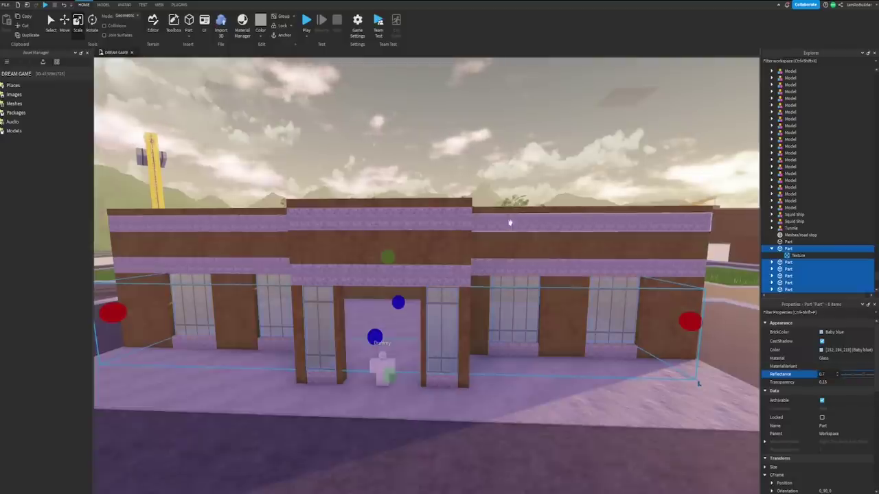
Pull the front asphalt surface's edge back to the edge of the light slab in front of the dealership.
scroll(509, 222, up, 10)
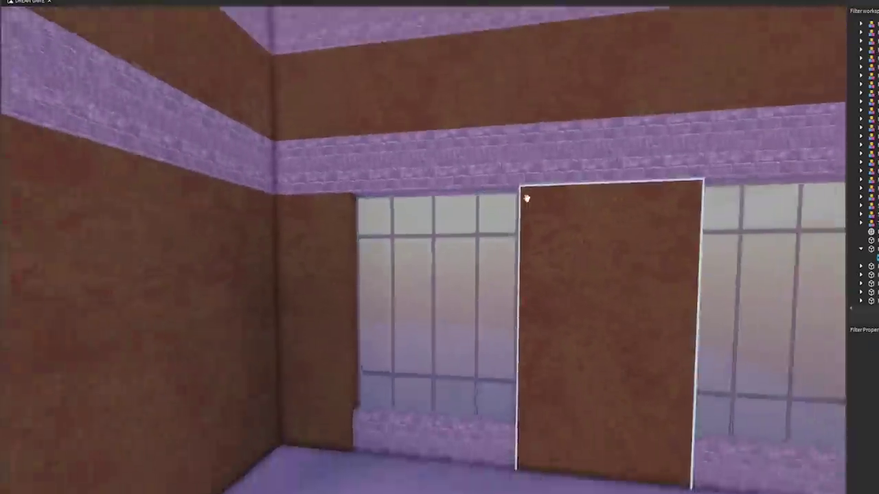
scroll(527, 199, down, 10)
right_drag(543, 207, 537, 261)
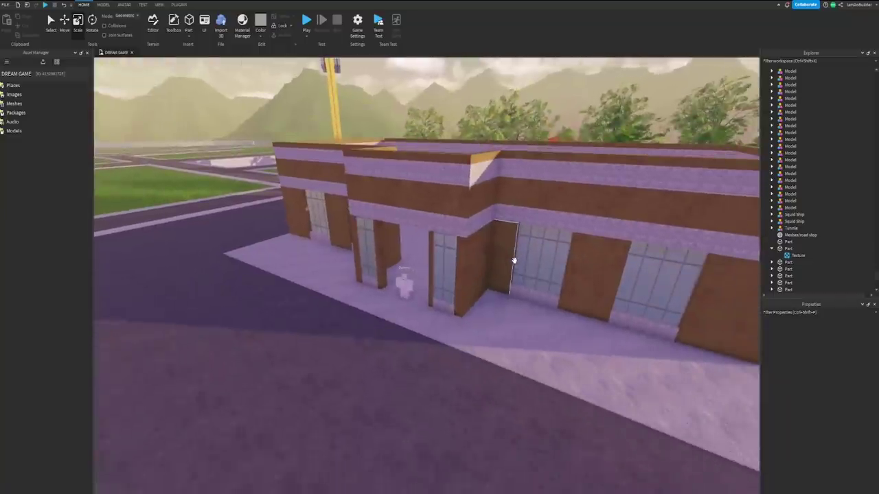
click(476, 330)
drag(362, 328, 350, 336)
click(407, 356)
right_drag(407, 357, 410, 353)
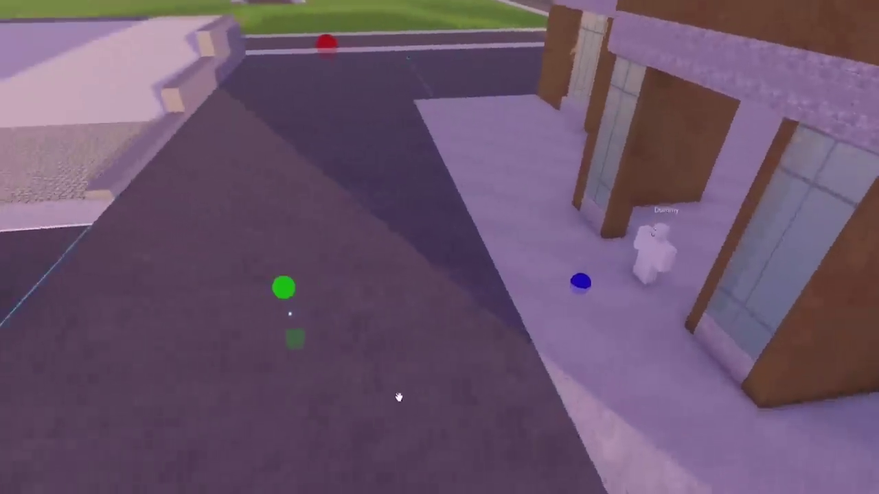
key(d)
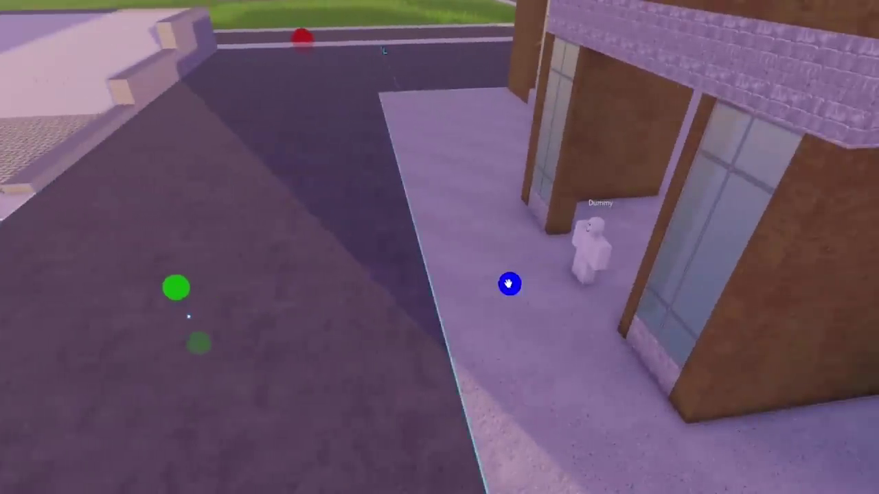
drag(508, 285, 458, 287)
Extend the asphalt surface beside the building toward the front asphalt to cover the exposed strip of grass.
mouse_move(459, 286)
right_down()
mouse_move(454, 257)
mouse_move(453, 294)
right_up()
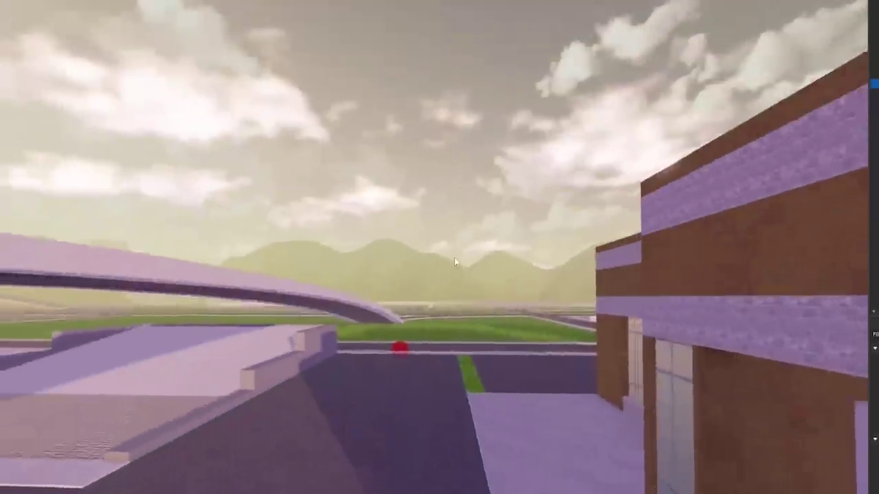
key(w)
click(453, 295)
drag(368, 278, 364, 280)
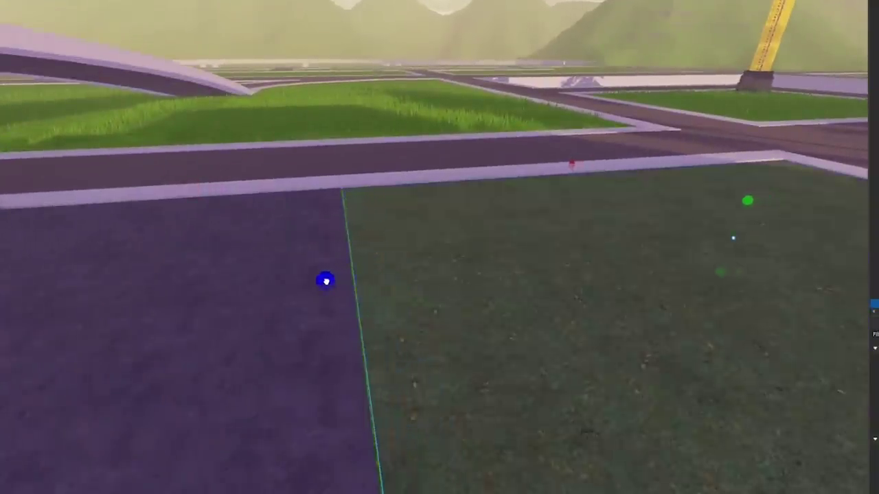
right_drag(385, 291, 522, 177)
key(s)
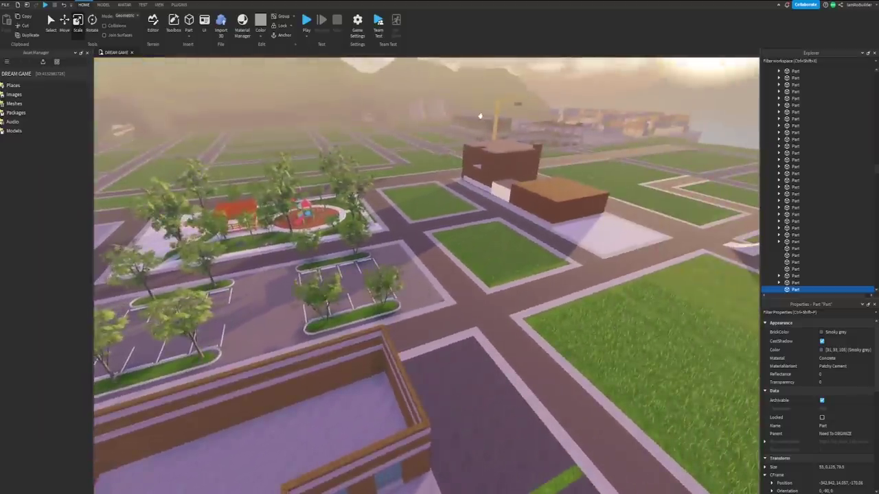
right_drag(479, 115, 491, 269)
key(w)
click(418, 268)
drag(463, 226, 482, 225)
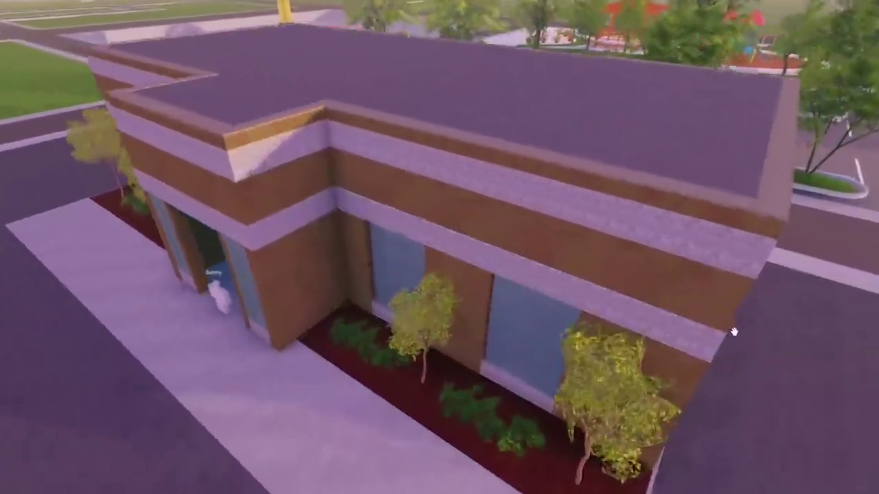
scroll(691, 373, up, 4)
scroll(690, 374, down, 3)
right_drag(690, 374, 691, 375)
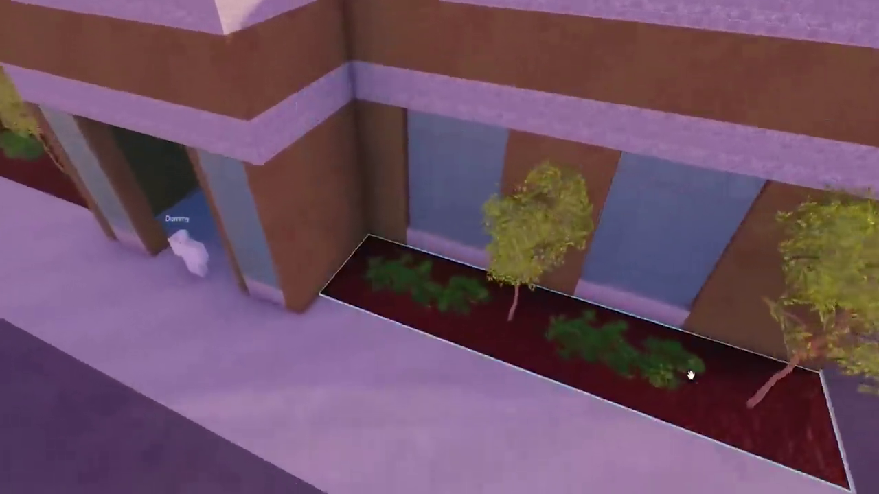
scroll(691, 376, up, 4)
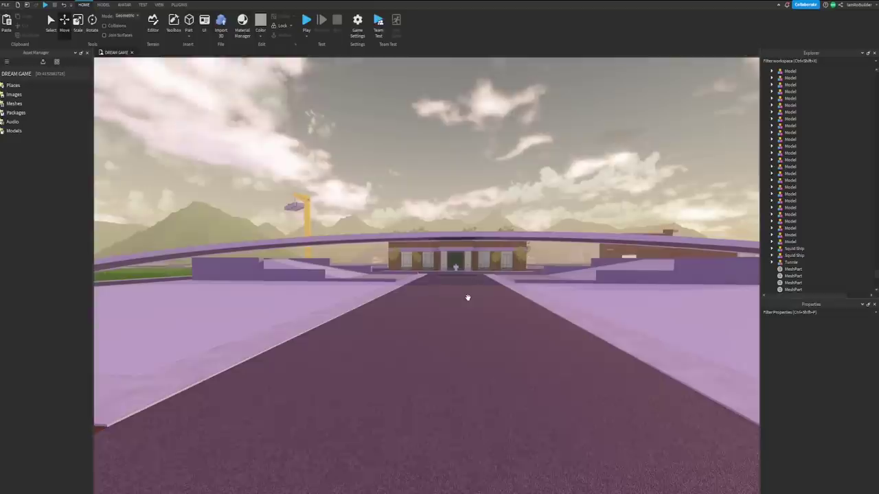
key(w)
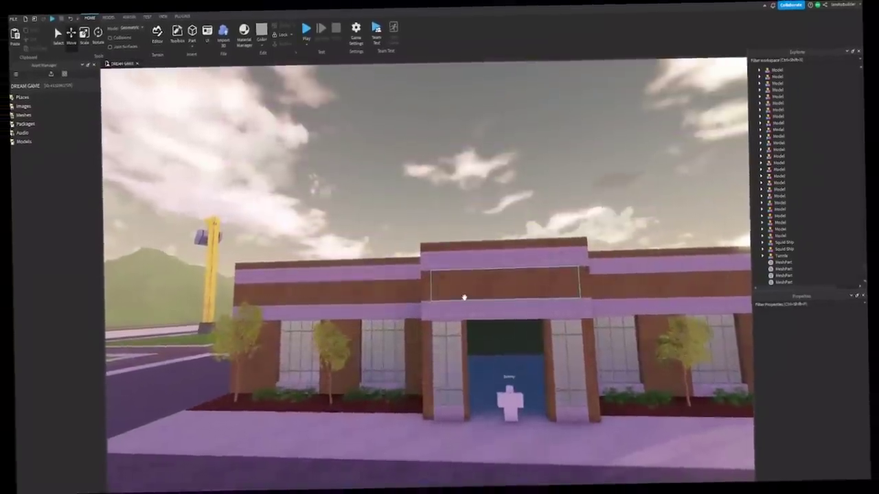
Duplicate both roof slabs and lower the copies to ground level as the dealership's interior floor.
scroll(462, 295, up, 5)
key(w)
right_drag(487, 300, 493, 317)
click(467, 238)
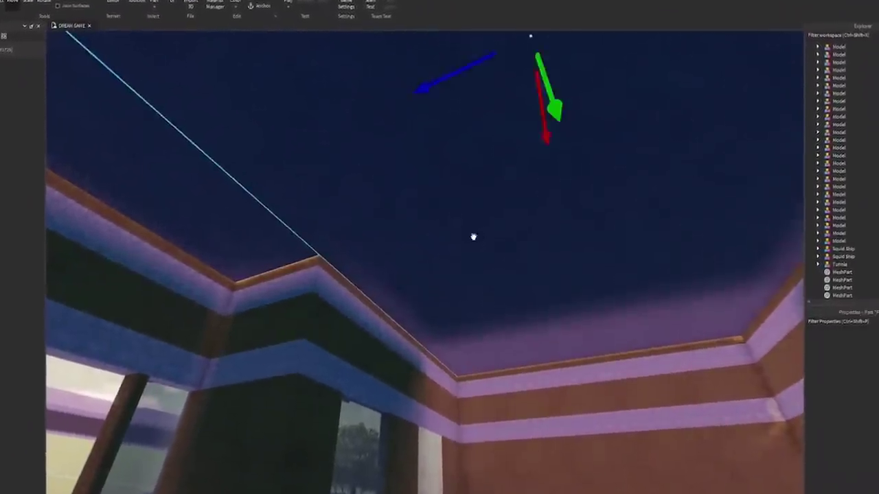
ctrl+click(240, 234)
key(ctrl+d)
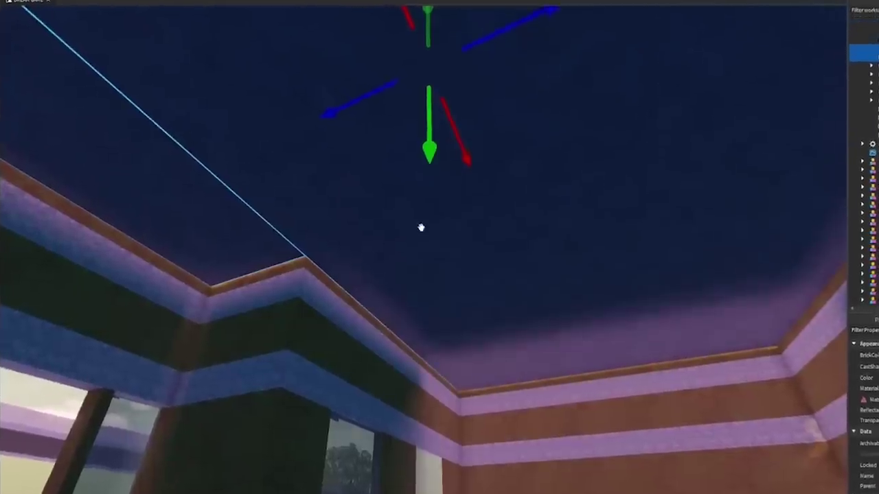
drag(429, 146, 428, 147)
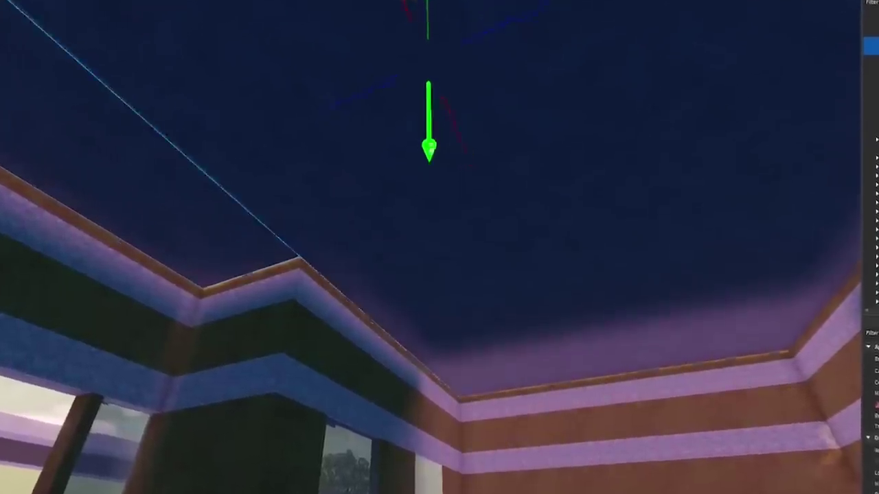
right_drag(429, 147, 430, 206)
drag(428, 148, 444, 265)
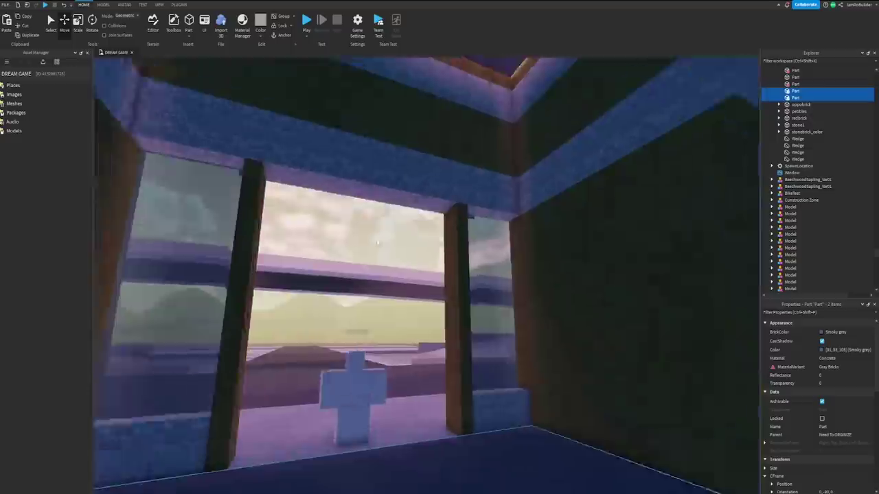
Recolour both interior floor slabs of the dealership to Nougat.
right_drag(377, 243, 379, 239)
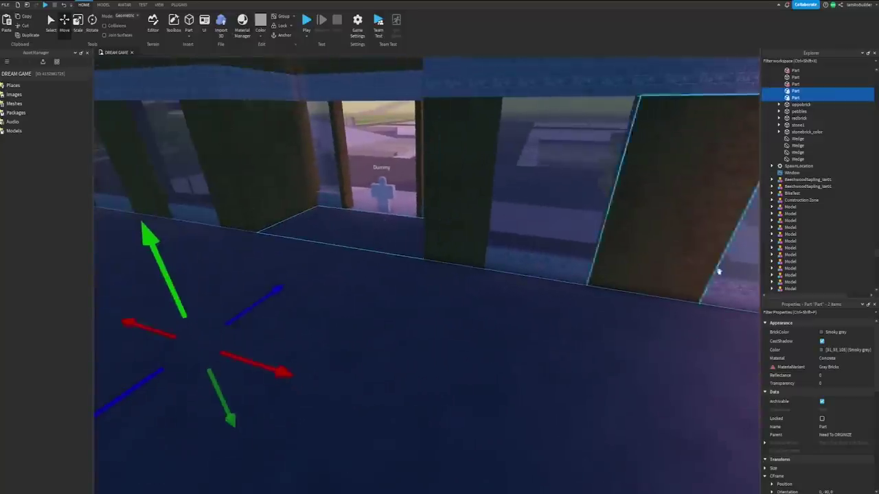
click(834, 334)
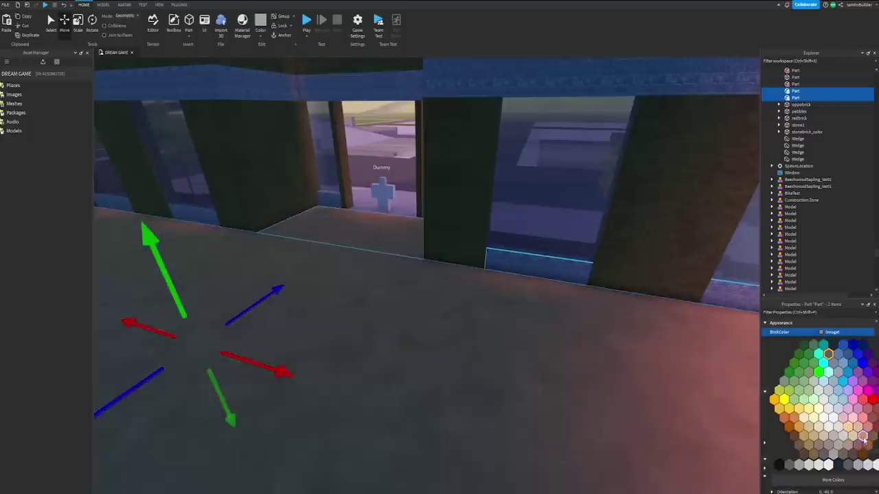
click(863, 436)
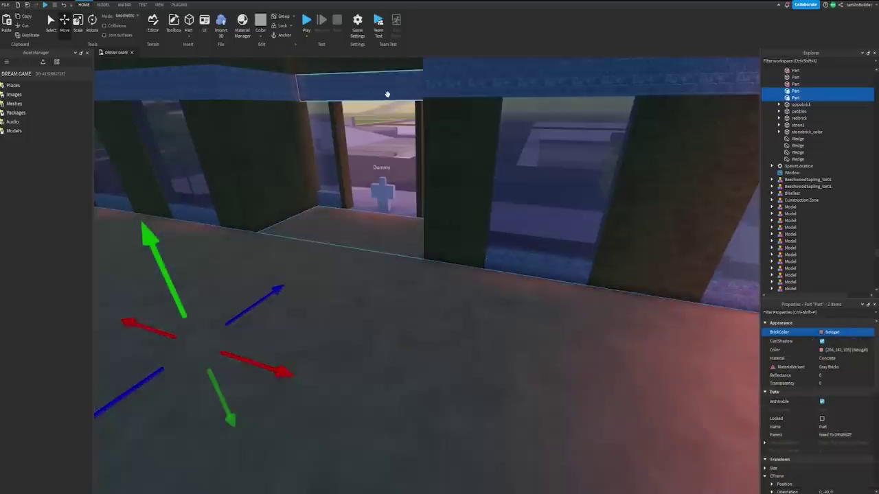
Apply the Wood Planks material to both interior floor slabs.
click(240, 25)
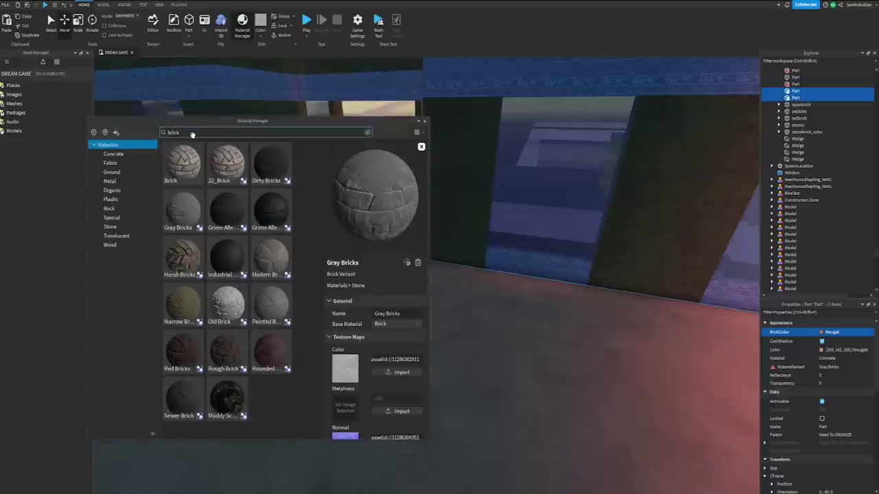
click(114, 245)
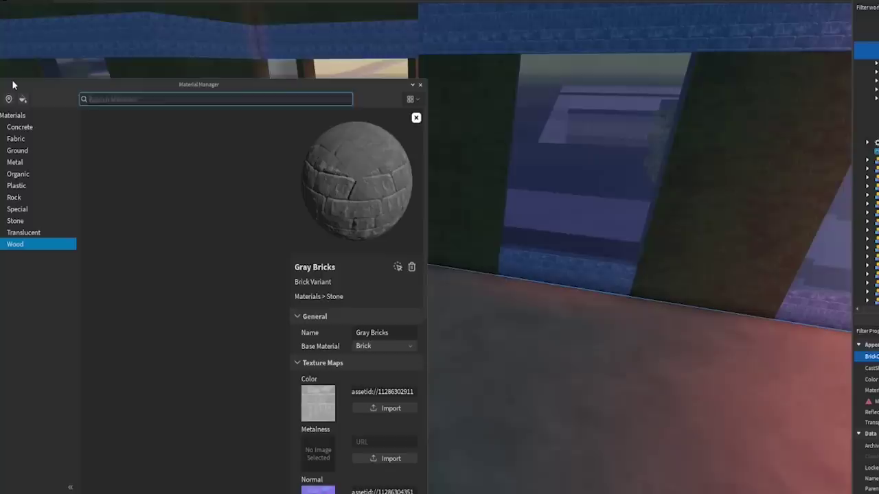
scroll(176, 229, down, 3)
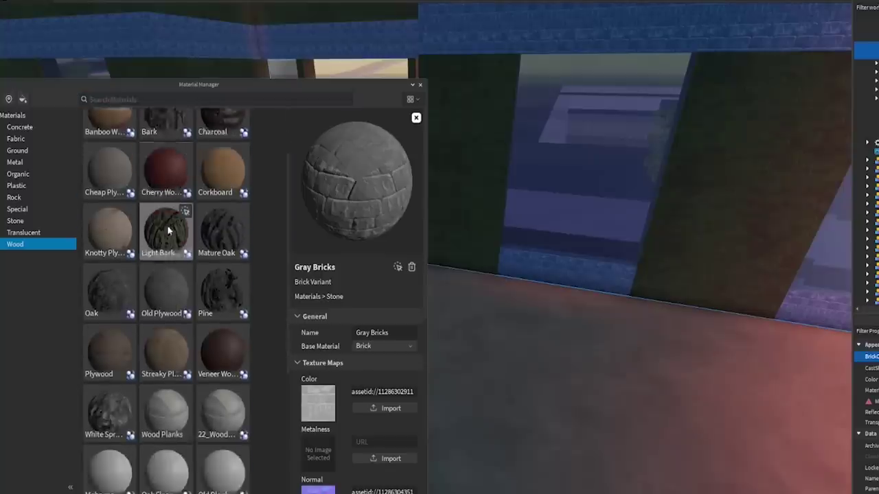
click(185, 337)
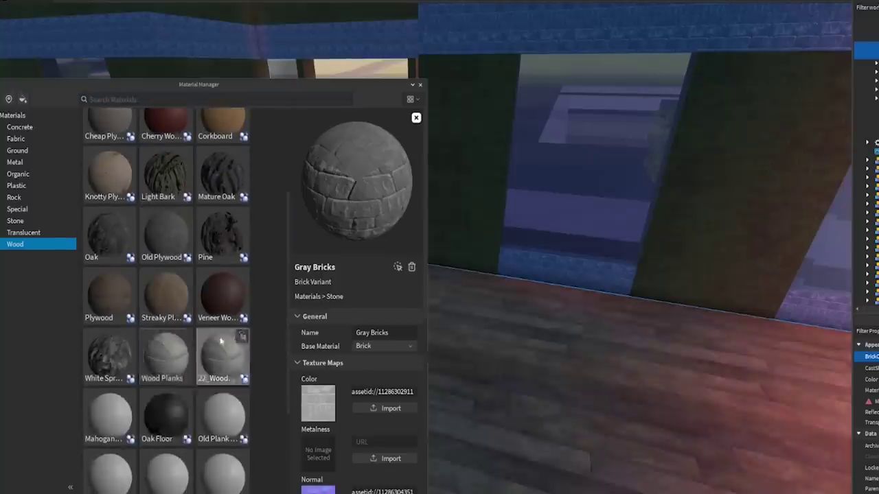
Apply the 22_WoodPlanks variant to the floor slabs and set its tiling to 5 studs per tile.
scroll(502, 333, up, 3)
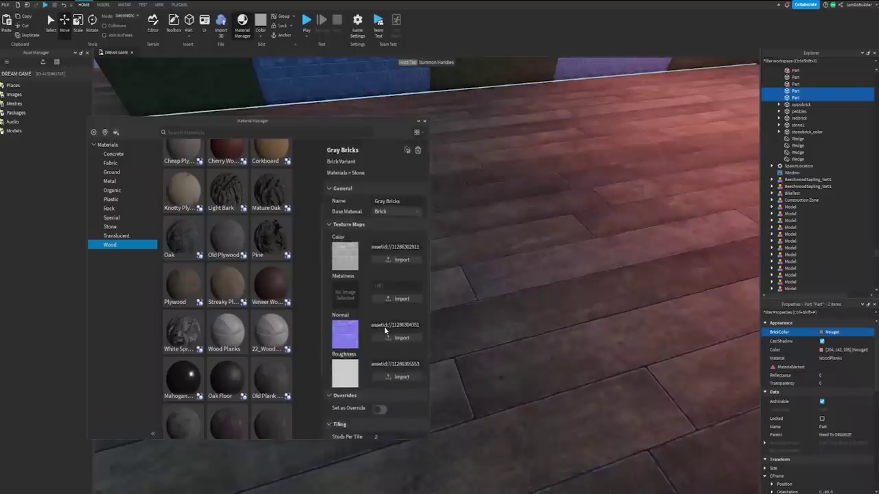
scroll(357, 370, down, 5)
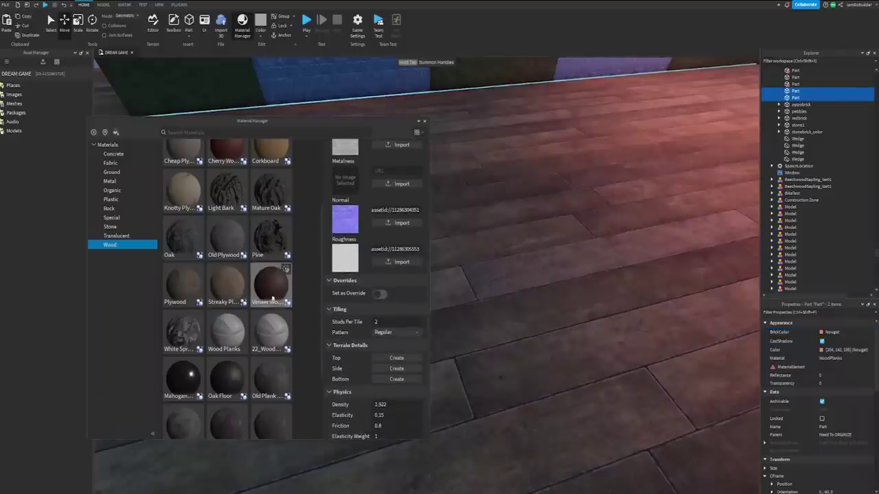
click(233, 322)
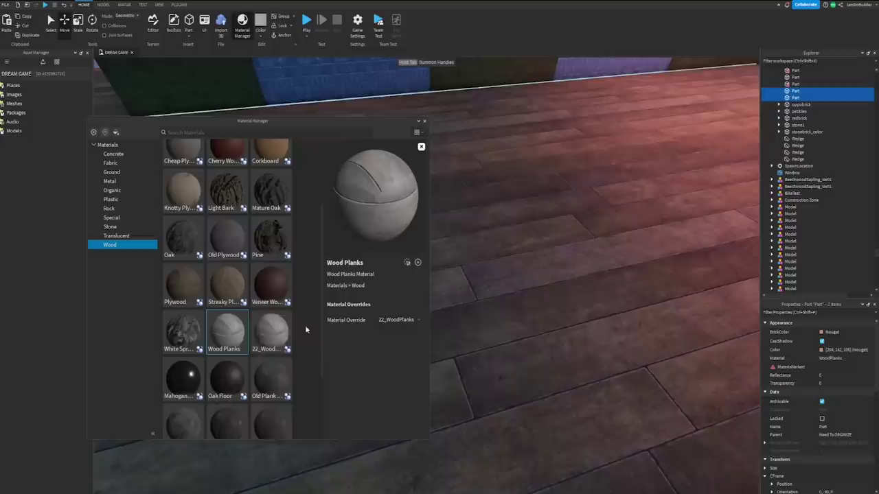
click(269, 336)
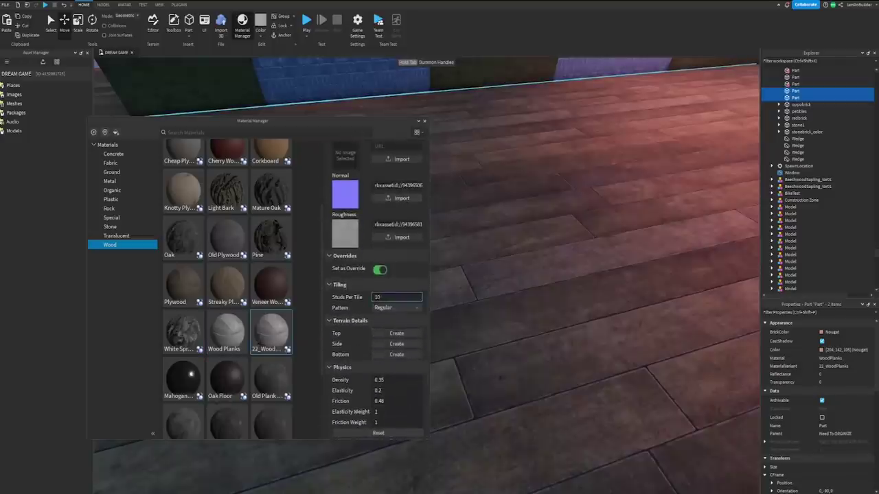
text(5)
key(Return)
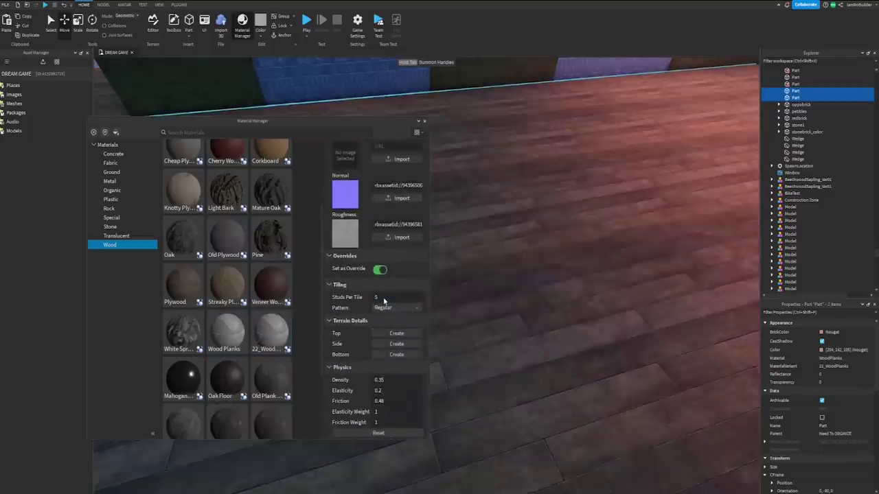
right_drag(530, 296, 534, 294)
click(424, 121)
right_drag(431, 257, 425, 265)
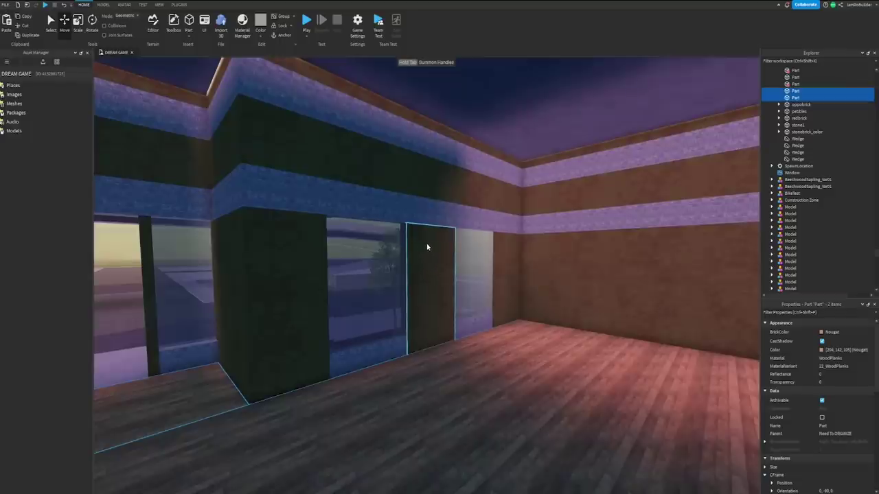
right_drag(427, 247, 426, 244)
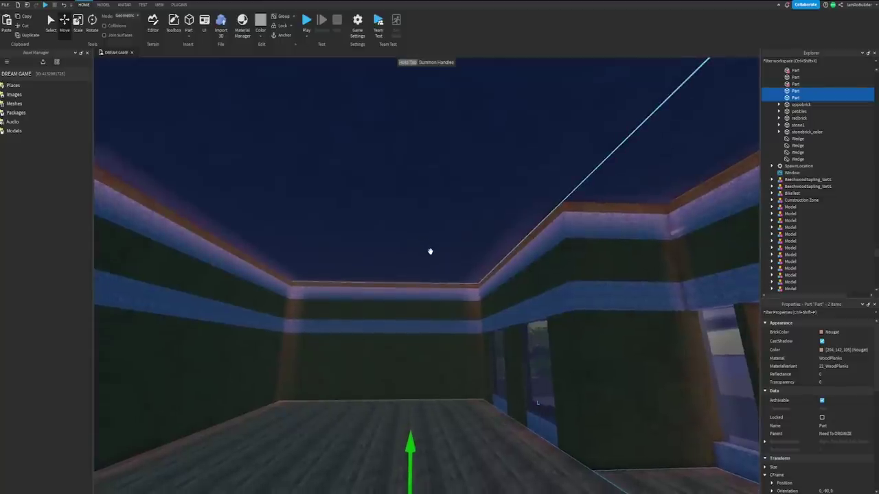
right_drag(423, 278, 443, 278)
click(464, 286)
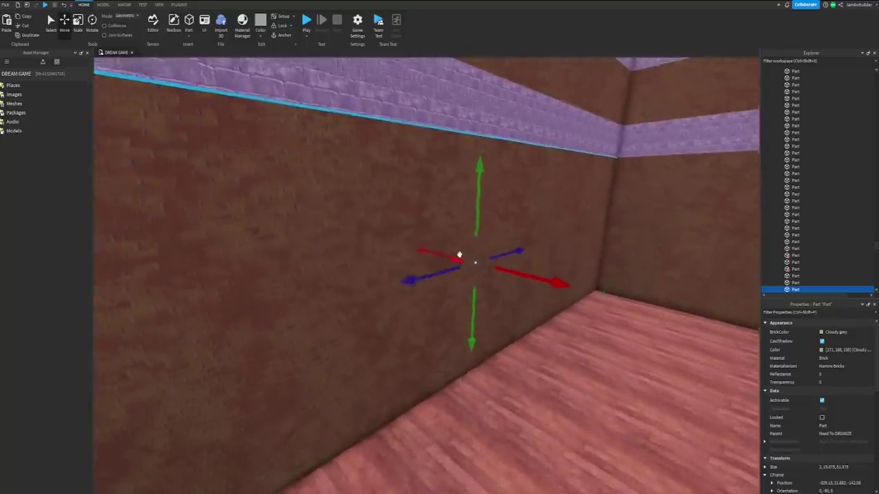
key(Delete)
Stretch a thin copy of the lower light brick band on the interior end wall up to the ceiling, making an upper panel 12.375 studs high.
scroll(449, 217, down, 2)
click(448, 173)
right_drag(449, 169, 453, 165)
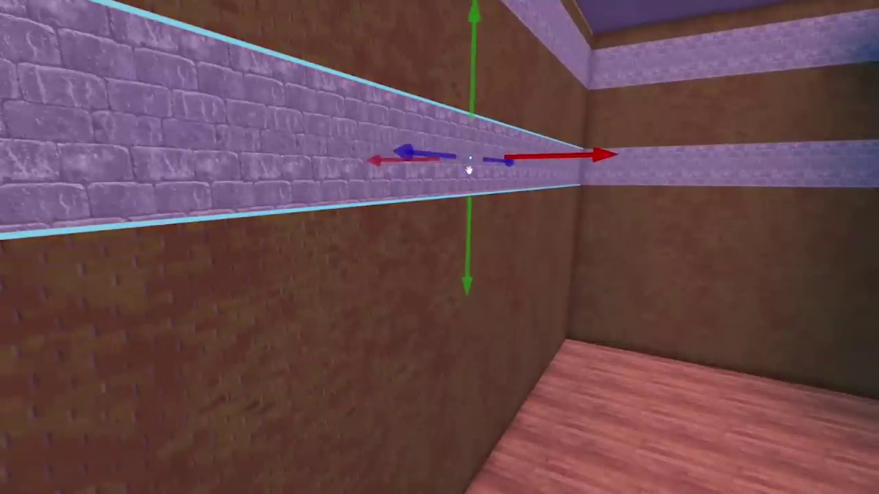
click(77, 23)
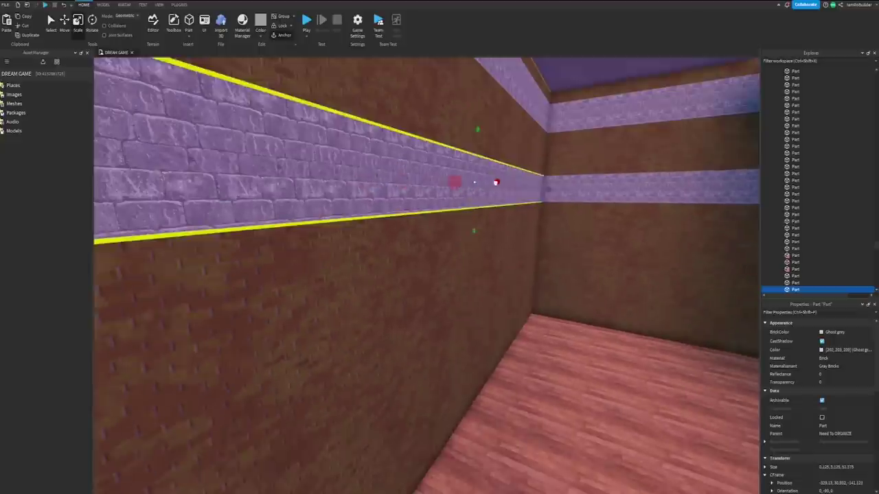
scroll(488, 44, down, 2)
drag(474, 87, 469, 48)
right_drag(482, 97, 482, 127)
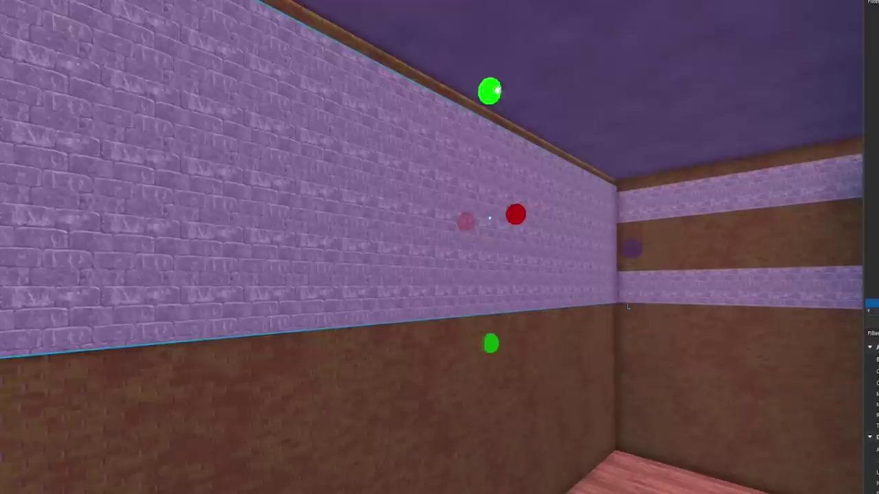
drag(497, 90, 494, 75)
right_drag(507, 132, 490, 141)
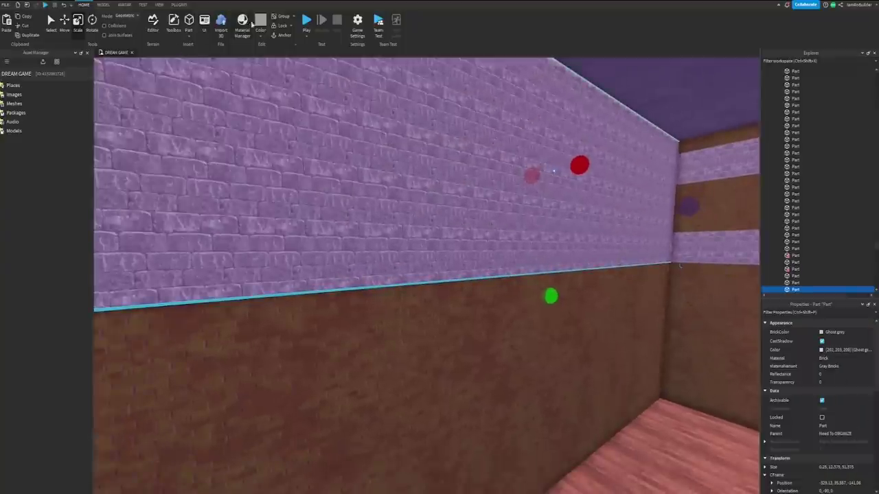
Search the materials for "paint" and try the worn painted cement and peeling paint variants on the upper wall panel.
click(246, 24)
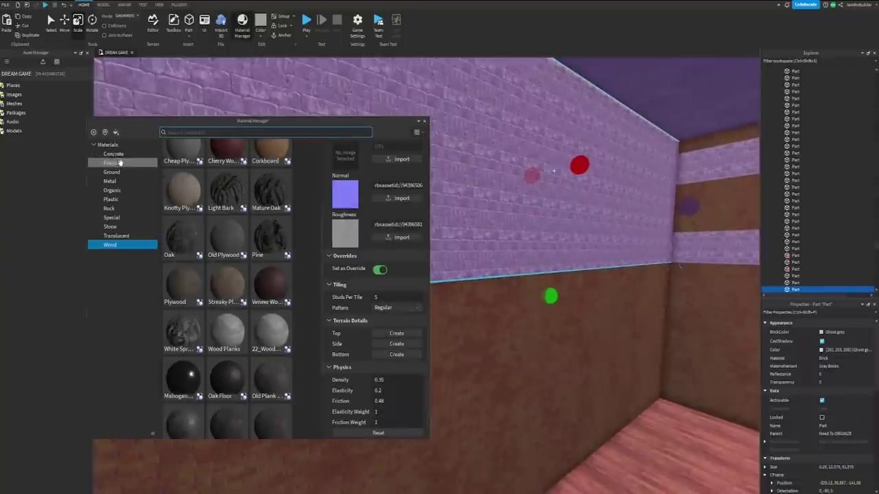
click(115, 217)
click(114, 209)
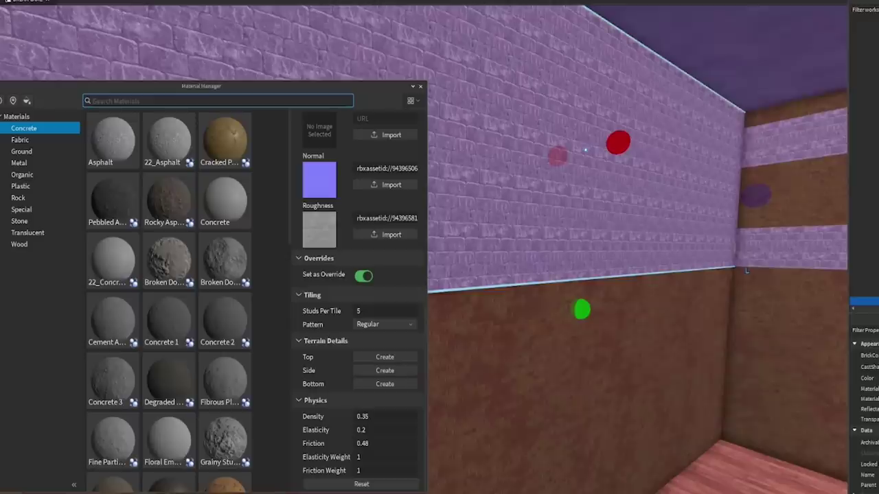
text(p)
text(aint)
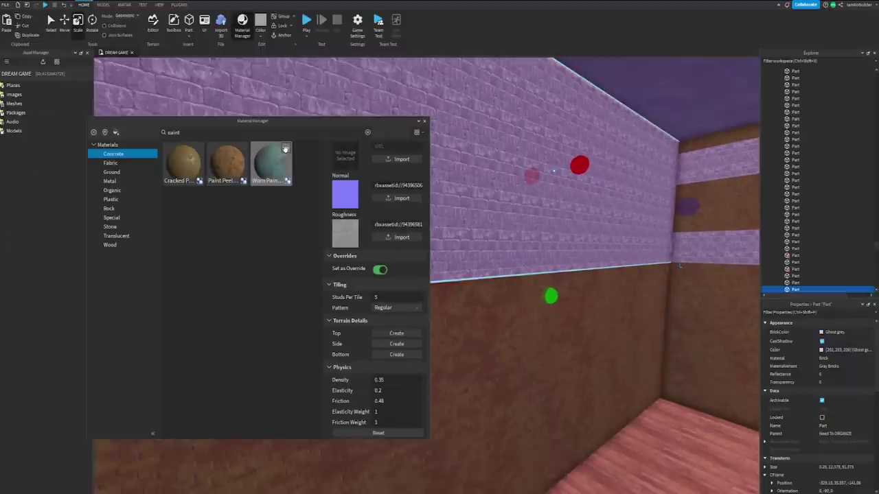
click(285, 149)
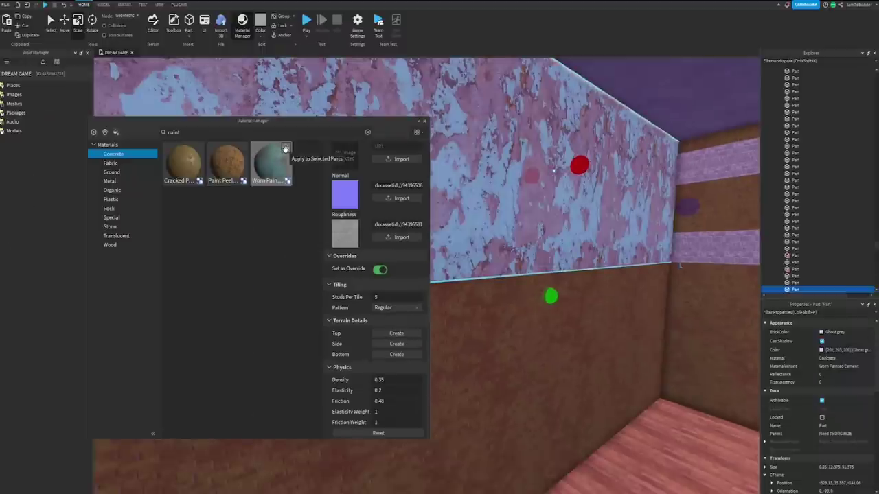
click(242, 149)
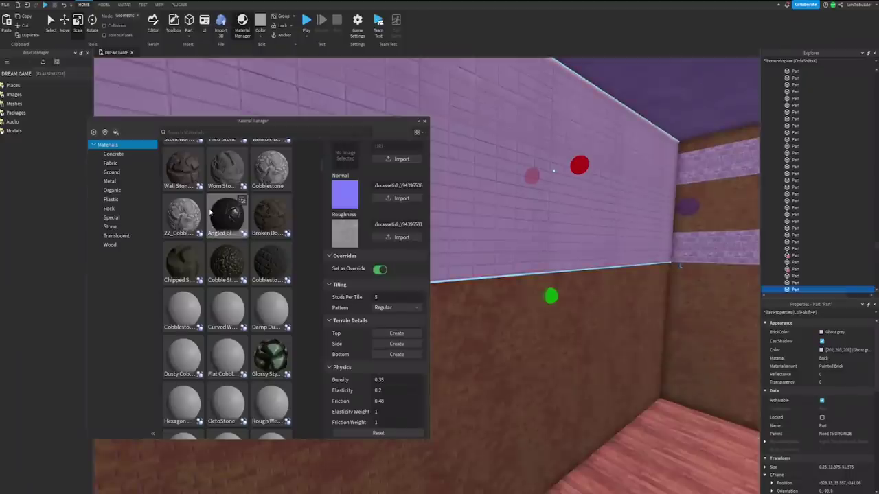
Try Stucco on the upper wall panel, but settle on the plain Fabric material for it.
scroll(210, 214, down, 2)
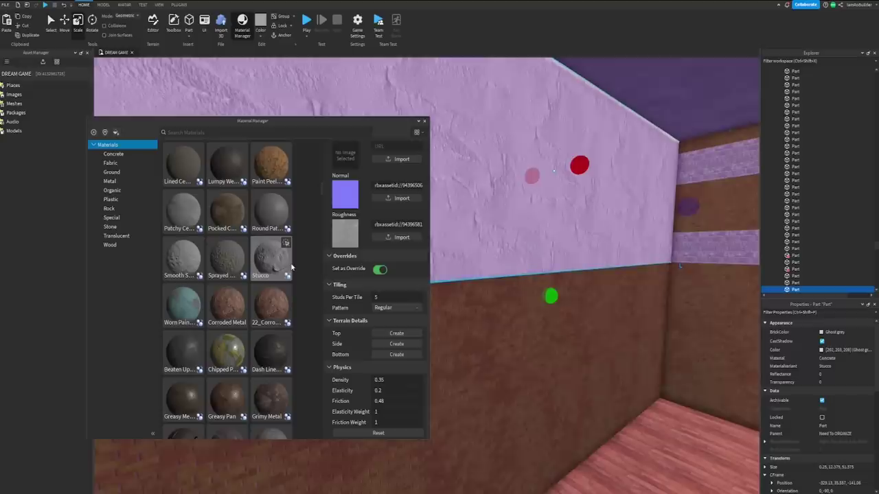
scroll(290, 275, down, 10)
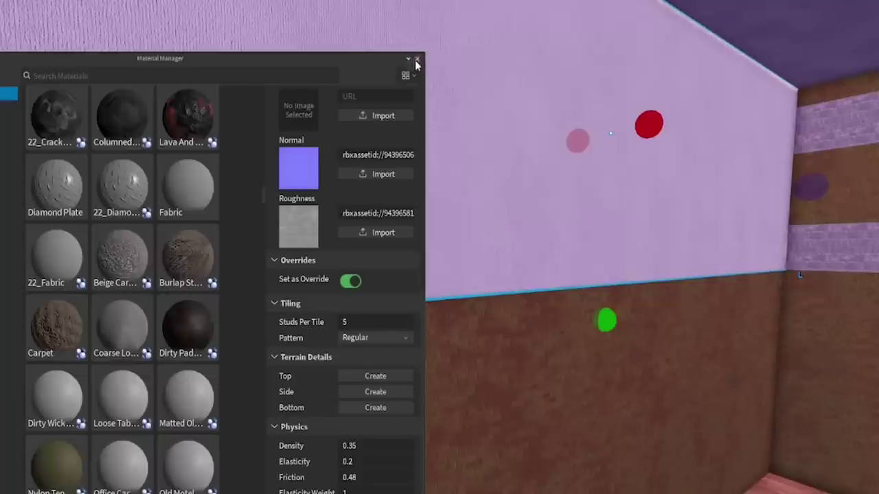
click(416, 61)
Reshape a copy of the Fabric panel into a 0.125-stud-thick piece against the upper part of the adjoining long wall.
right_drag(460, 158, 450, 181)
key(s)
scroll(450, 178, down, 6)
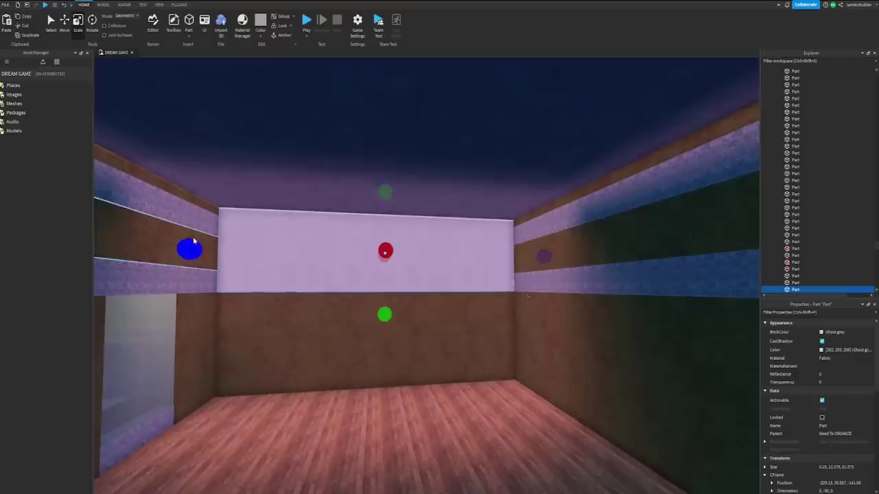
drag(194, 241, 338, 238)
key(d)
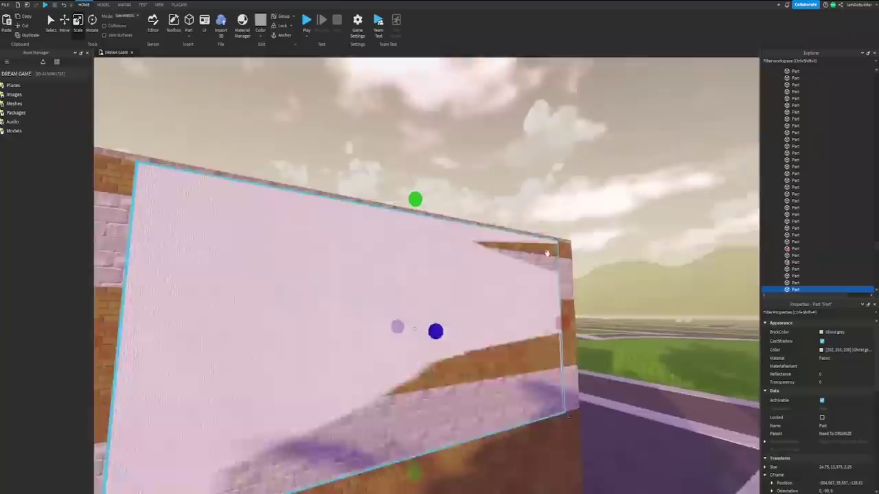
right_drag(547, 254, 547, 251)
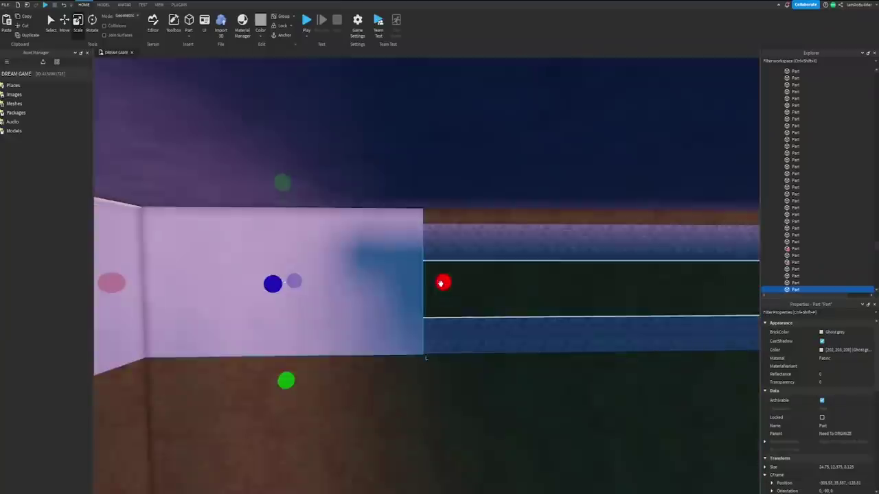
Stretch the new upper Fabric panel along the full length of the long wall.
key(d)
drag(441, 284, 480, 279)
key(d)
key(w)
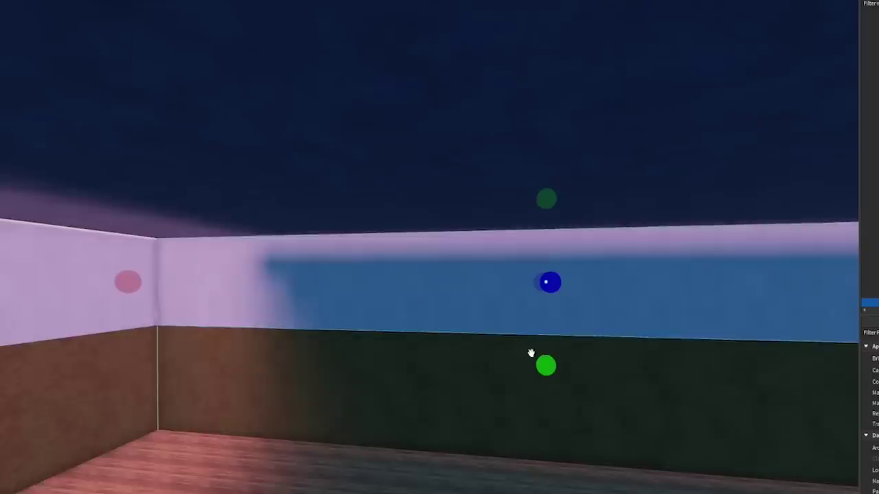
Cover the long wall's lower part with a Fabric panel reaching the floor, raise its top edge slightly, and recolour it Burlap.
drag(531, 353, 529, 484)
drag(513, 214, 512, 270)
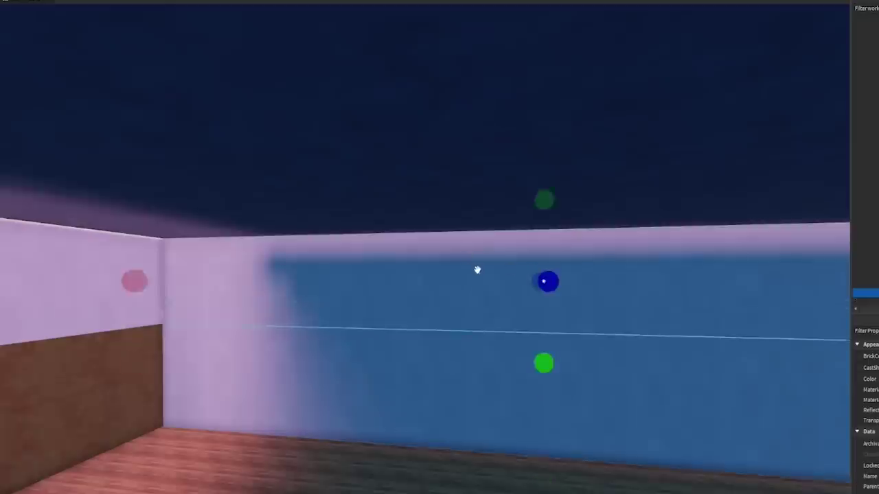
right_drag(477, 270, 481, 320)
drag(461, 299, 462, 260)
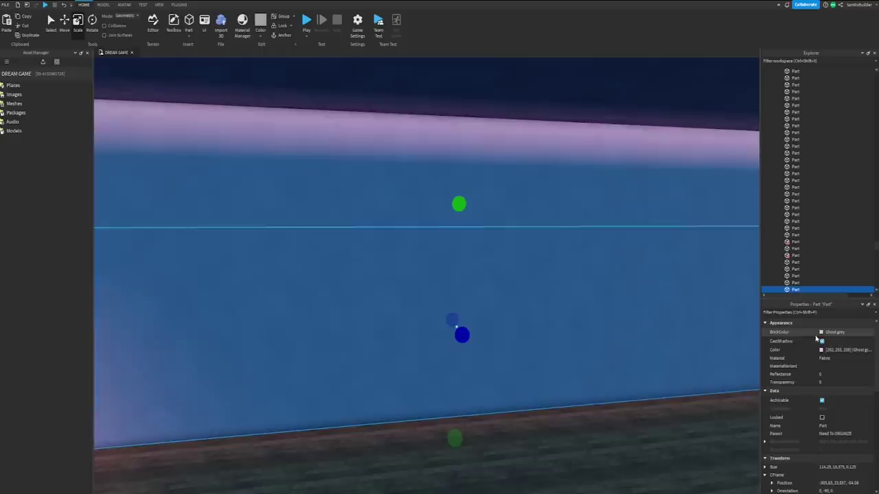
click(819, 334)
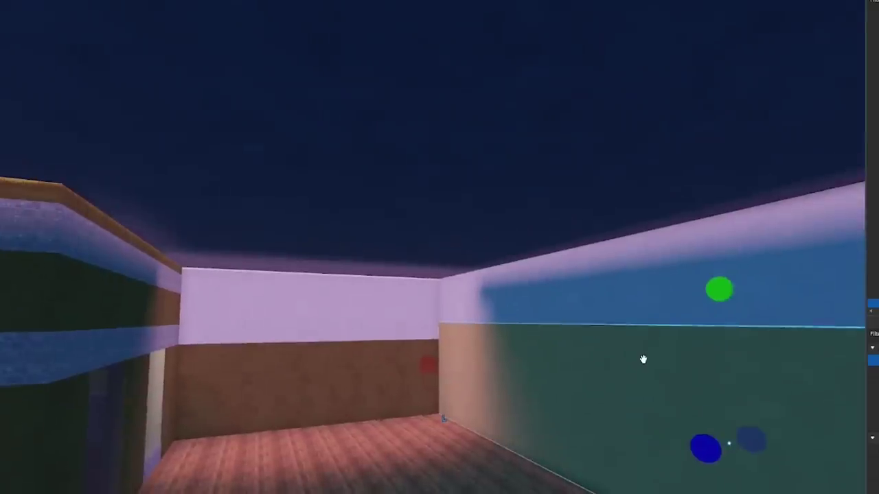
Fit a Burlap Fabric panel 49.25 studs long against the lower part of the opposite end wall.
key(w)
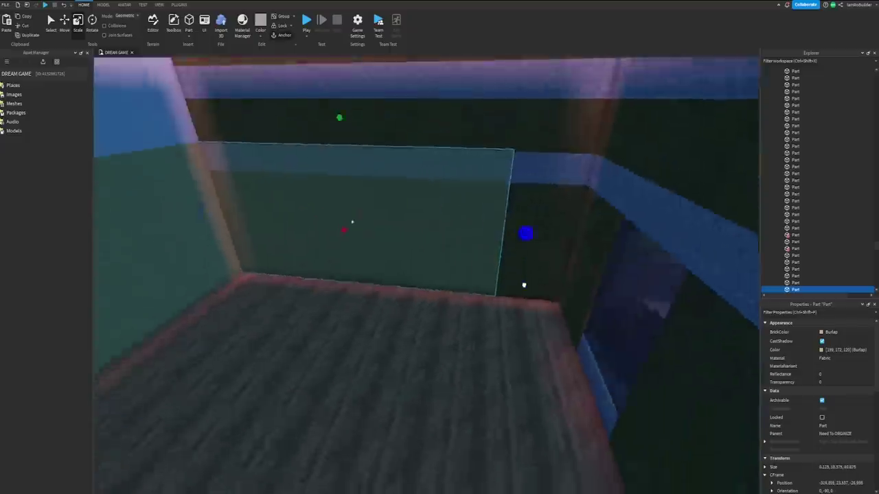
right_drag(524, 284, 505, 280)
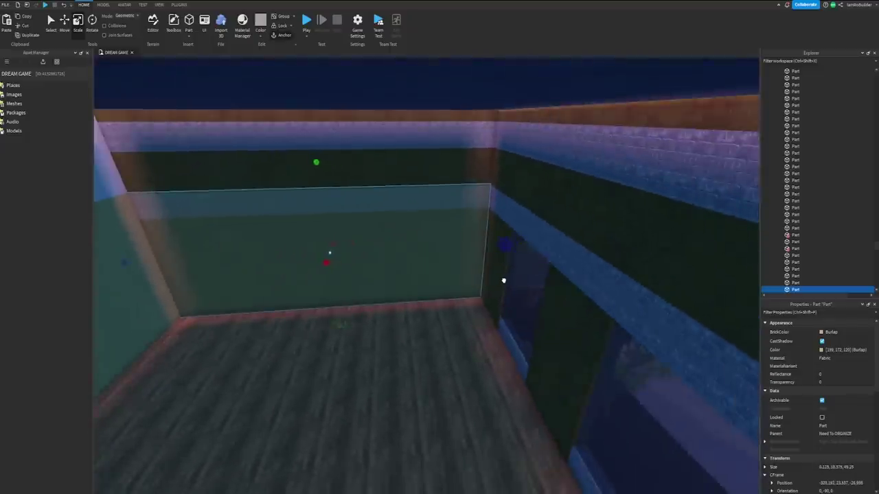
right_drag(367, 200, 368, 201)
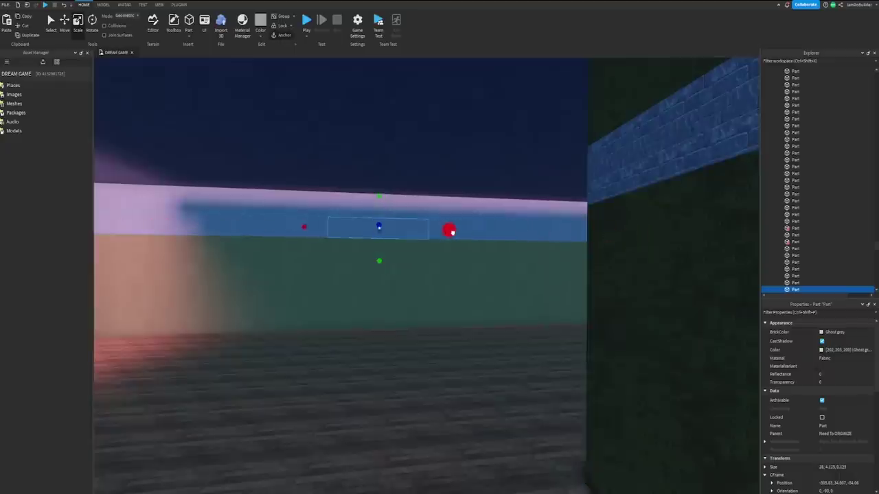
Shape a 23-stud-long Ghost grey overhang projecting from the upper long wall, with a wedge in matching material.
ctrl+drag(456, 229, 462, 229)
right_drag(495, 224, 496, 225)
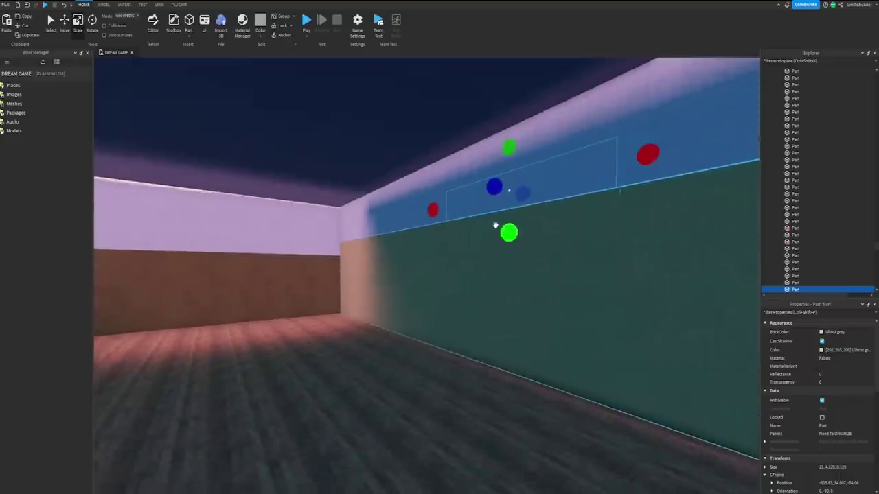
drag(496, 201, 450, 199)
right_drag(298, 104, 295, 106)
key(s)
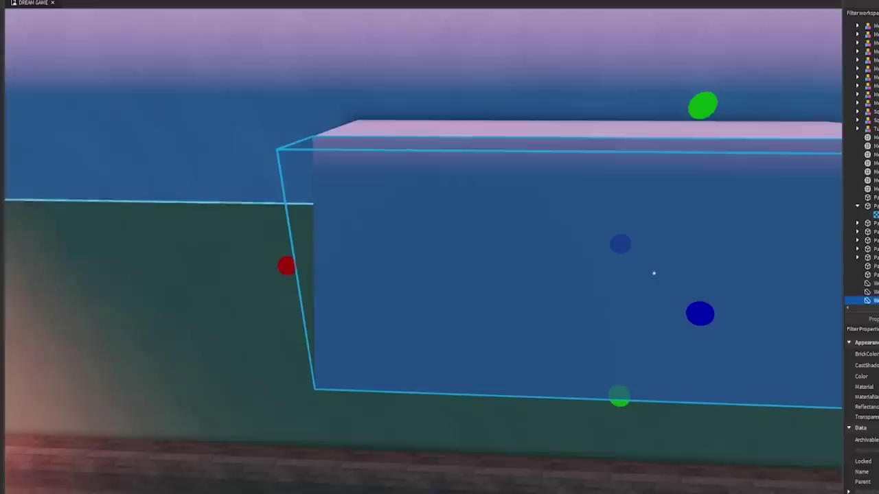
click(242, 24)
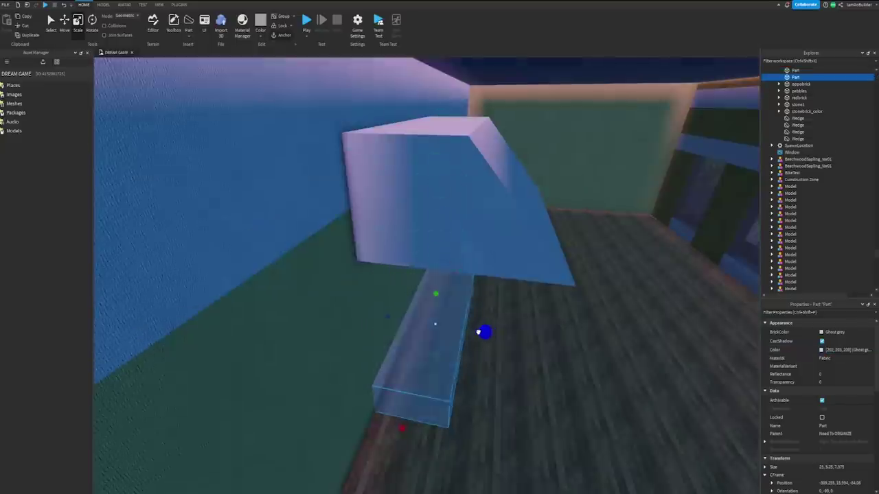
Shape a low 23-stud-long Ghost grey block on the floor beneath the overhang and place a parallel copy in front of it.
drag(450, 328, 456, 328)
right_drag(455, 327, 456, 328)
drag(468, 301, 468, 303)
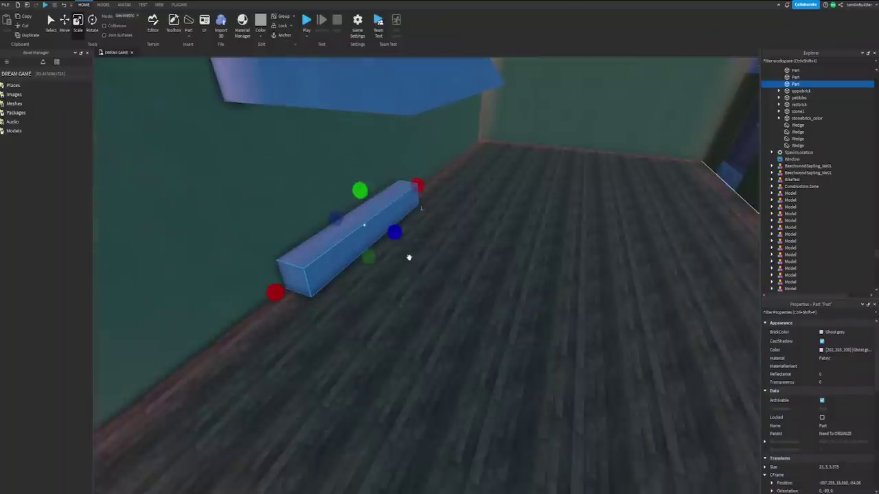
drag(408, 255, 479, 255)
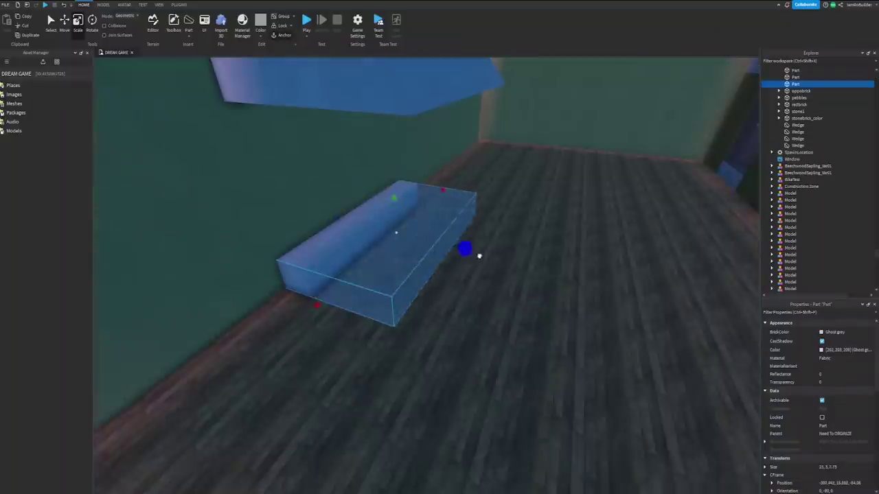
drag(337, 226, 402, 248)
Connect the two floor blocks at one end with a Ghost grey cross block to form the counter's side.
right_drag(402, 249, 530, 222)
drag(332, 241, 410, 245)
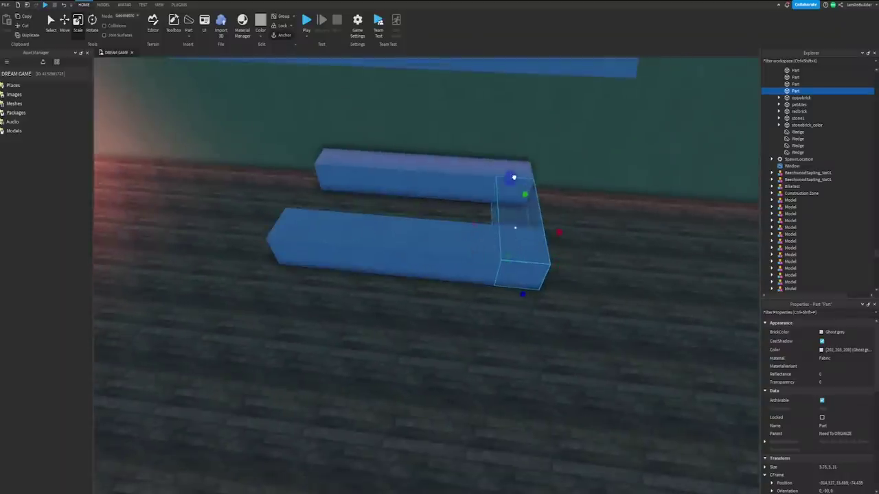
drag(513, 177, 515, 201)
right_drag(515, 202, 435, 274)
click(436, 276)
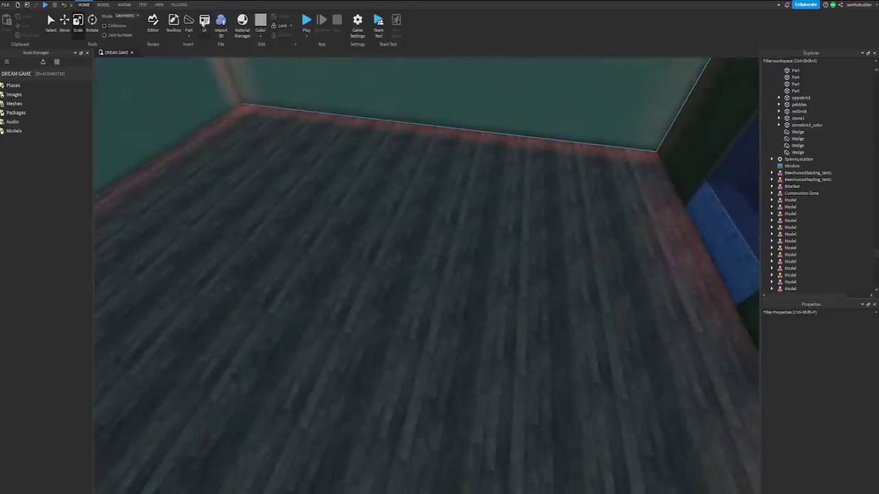
Insert a block part, set its size to 20, 0.5, 20 and place it in the room's corner as a floor slab.
click(189, 26)
click(197, 44)
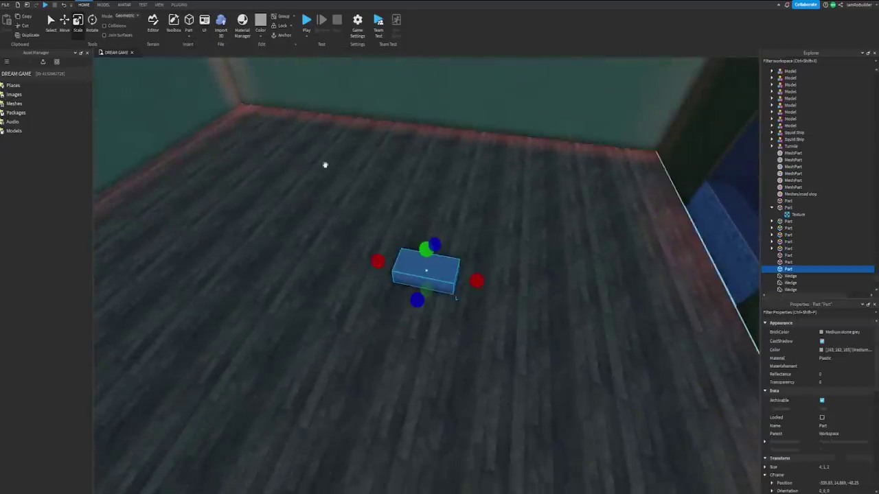
drag(478, 282, 550, 230)
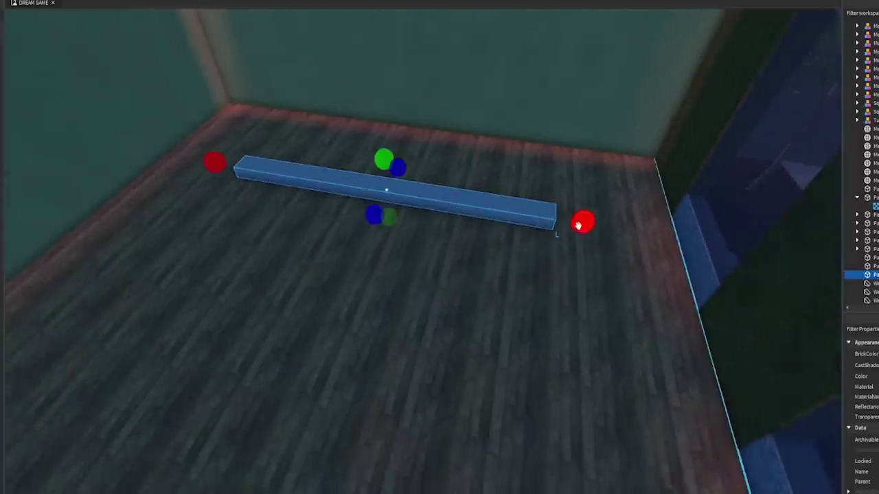
ctrl+drag(578, 221, 587, 222)
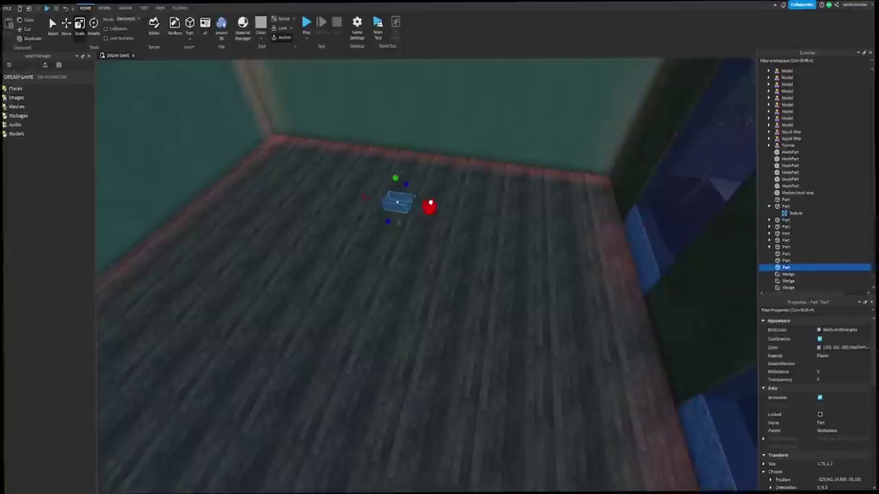
ctrl+drag(431, 204, 483, 216)
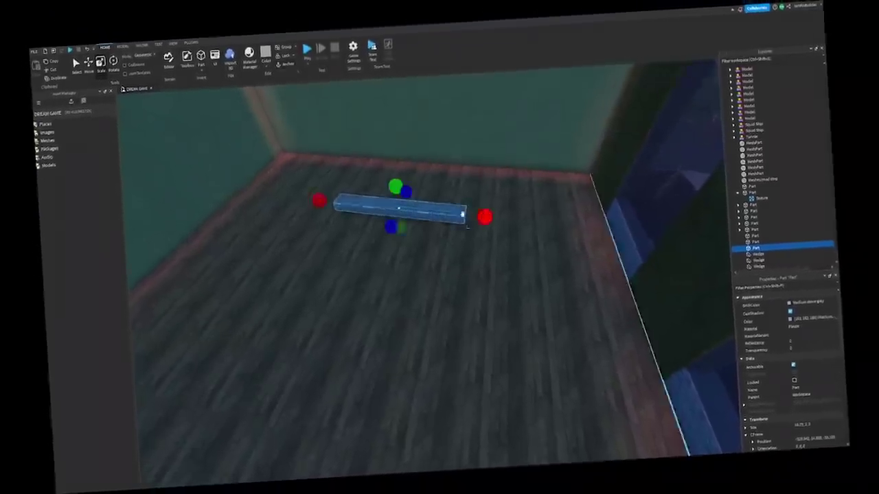
ctrl+drag(381, 287, 373, 306)
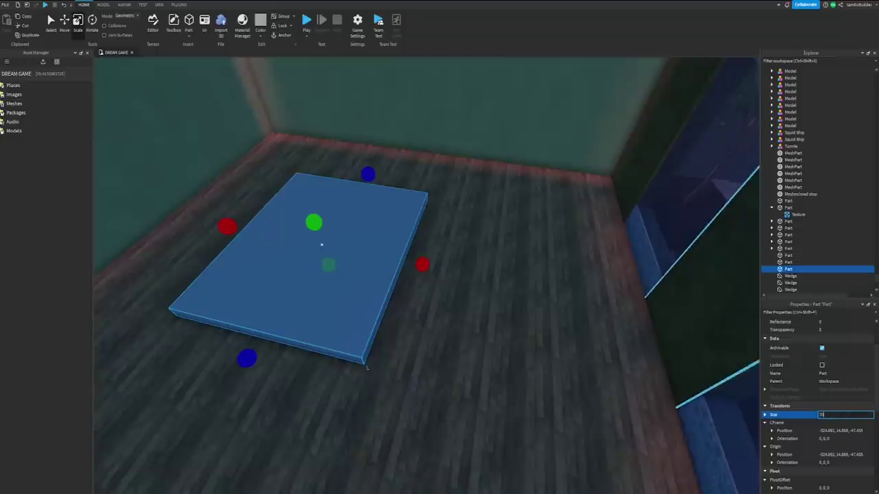
key(Return)
drag(344, 221, 345, 221)
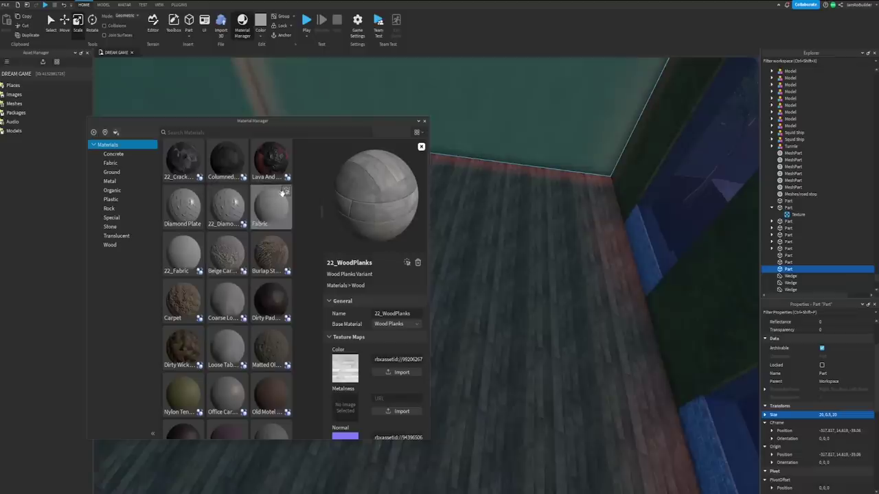
Finish the slab in Fabric and round its four corners with the Beveler plugin.
click(424, 122)
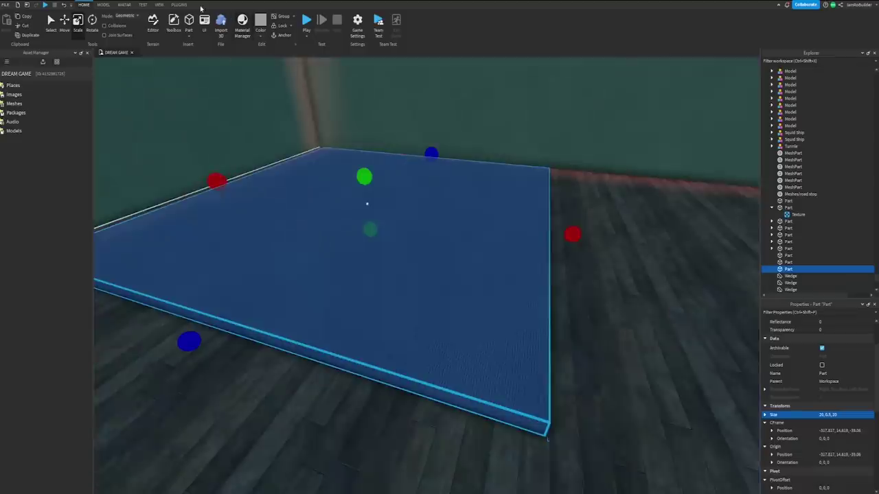
click(179, 6)
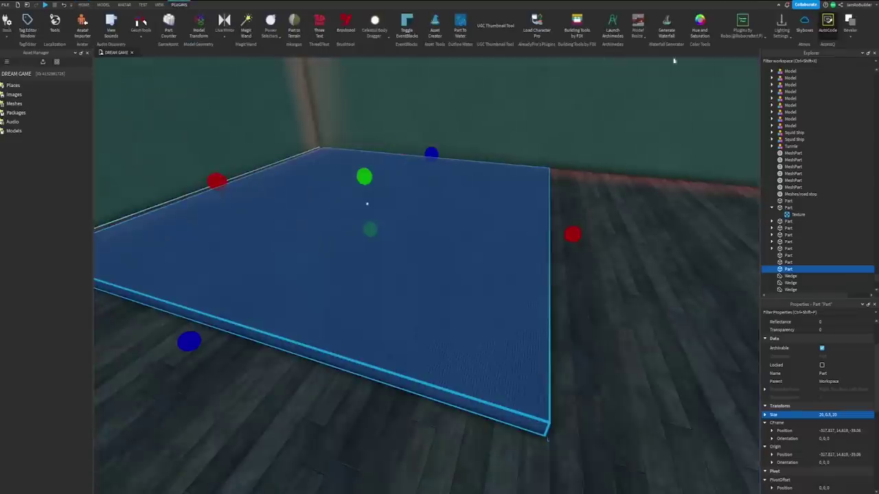
click(850, 57)
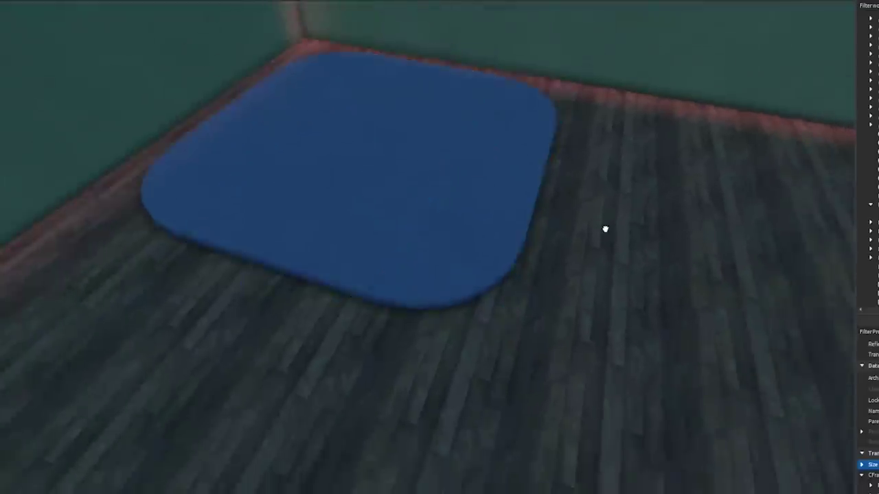
Union the rounded slab's pieces into a single object inside its model.
click(604, 229)
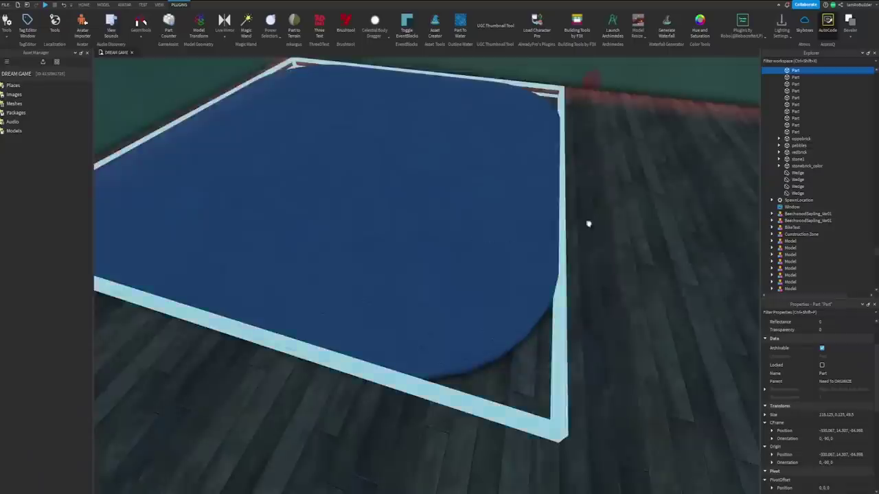
click(552, 223)
scroll(823, 205, down, 2)
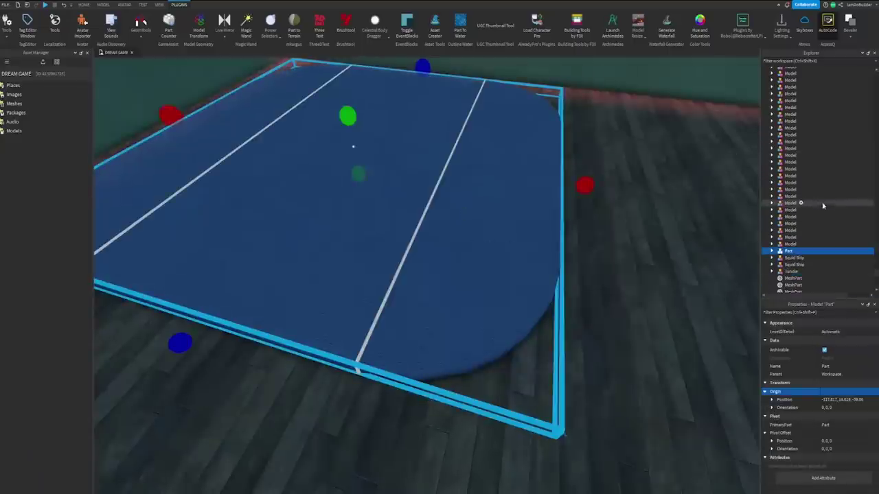
click(799, 257)
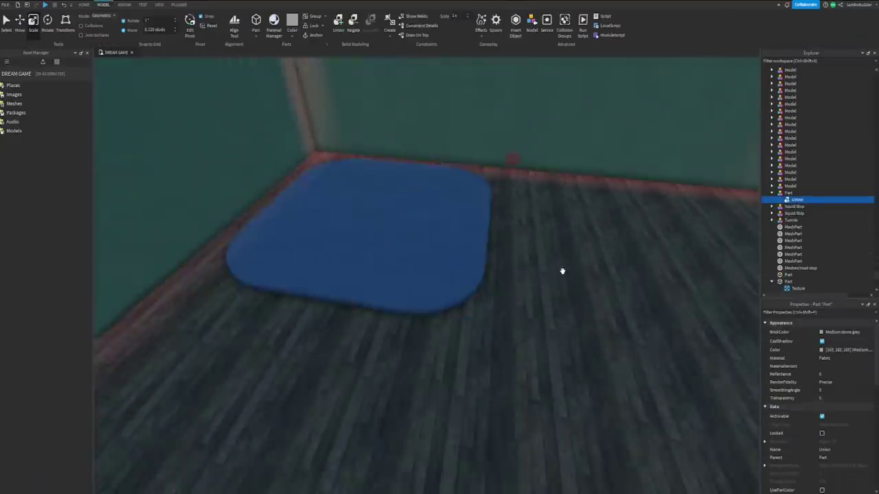
Insert a cylinder on the rounded slab, turn it flat and widen it into a 0.5-stud-thick disc about 18 studs across.
click(562, 271)
right_drag(562, 272, 528, 245)
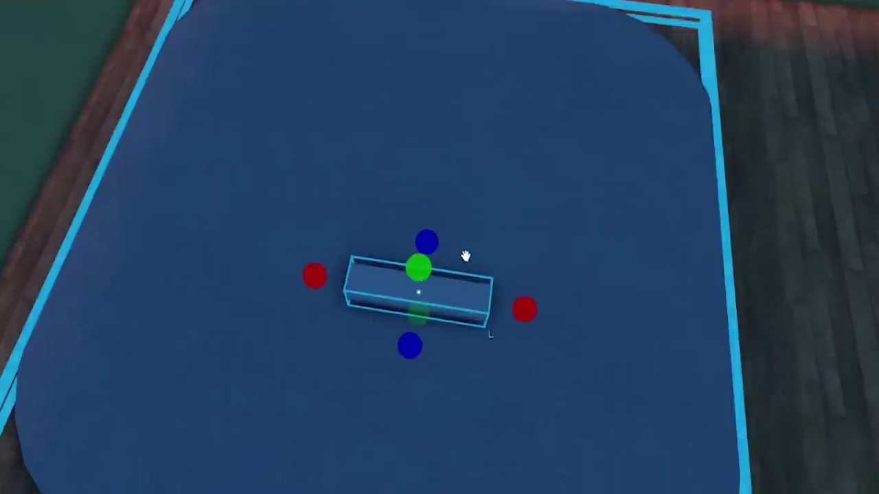
key(ctrl+r)
key(ctrl+t)
drag(409, 133, 633, 232)
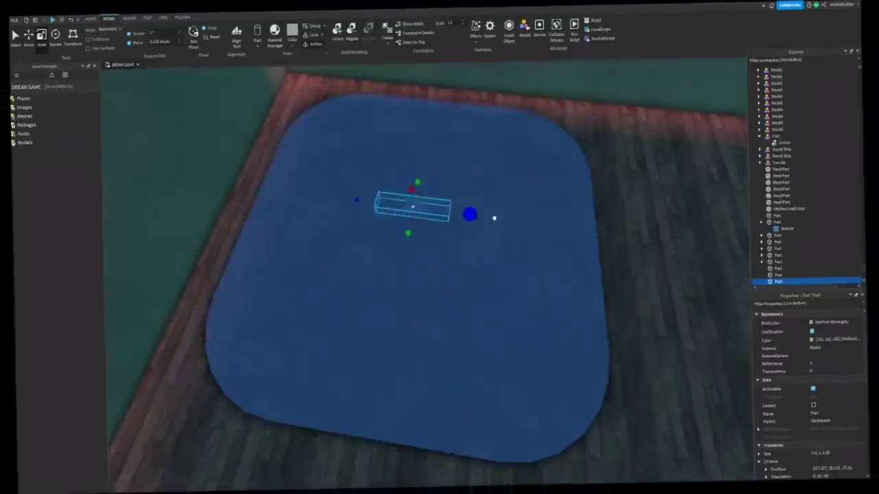
ctrl+drag(410, 235, 404, 402)
drag(499, 344, 497, 339)
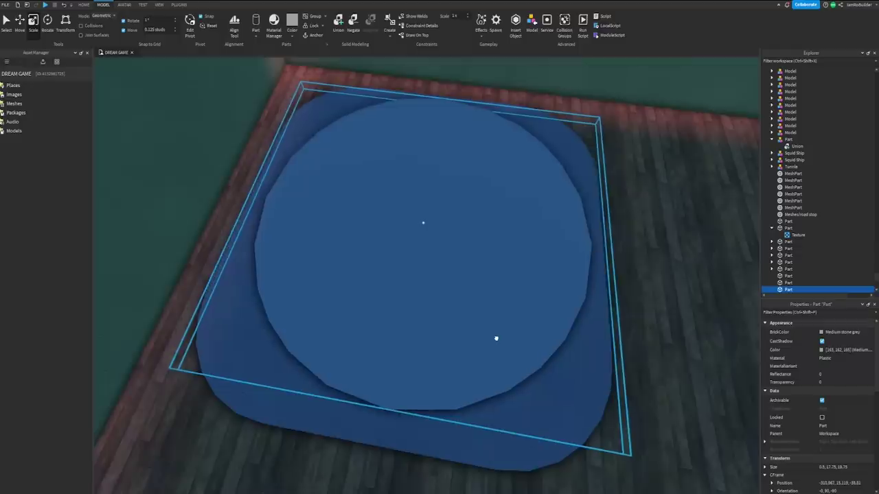
Thicken the disc to 1.75 studs, centre it on the slab and apply the 22_Asphalt material.
scroll(494, 327, up, 4)
right_drag(492, 322, 469, 283)
drag(469, 283, 435, 232)
key(ctrl+z)
scroll(435, 232, down, 3)
click(274, 26)
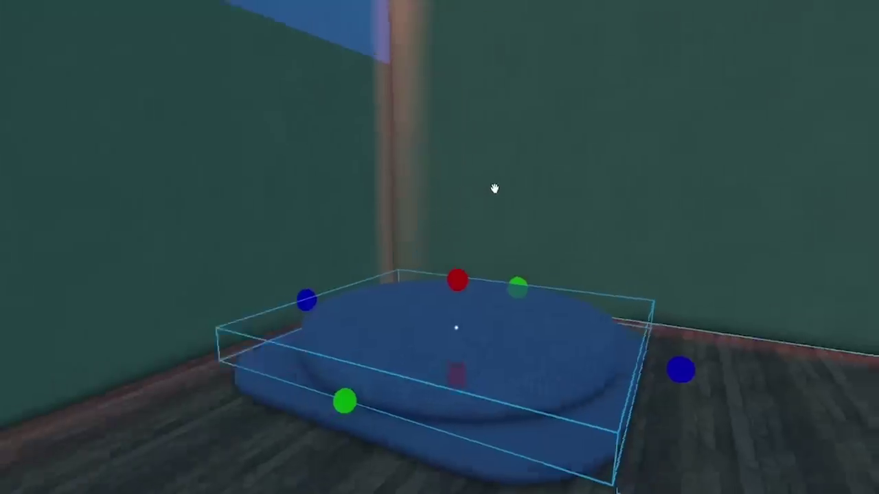
scroll(494, 189, up, 5)
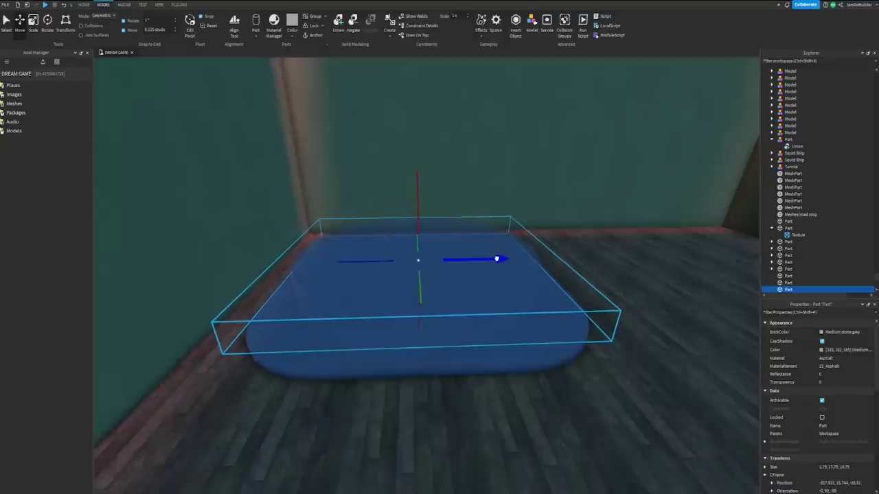
Duplicate the disc and slab together and move the copy beside the original, towards the windows.
scroll(497, 257, down, 3)
right_drag(496, 257, 496, 257)
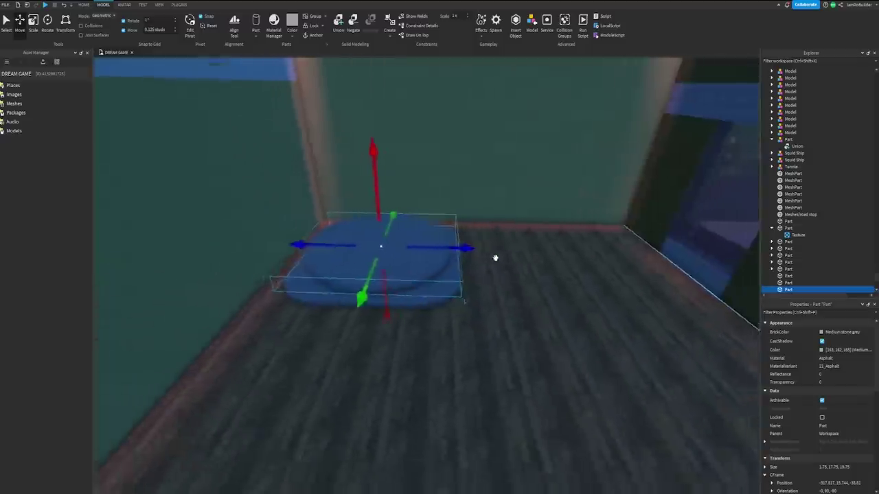
shift+click(370, 275)
key(ctrl+d)
drag(326, 259, 528, 254)
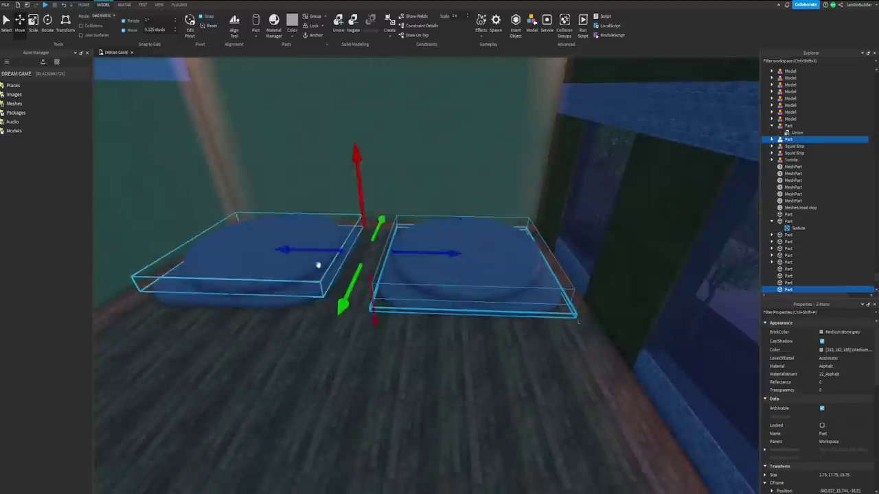
Duplicate both display platforms as a pair and move the copies along the room past the counter to the far end.
drag(343, 293, 308, 325)
right_drag(308, 326, 308, 325)
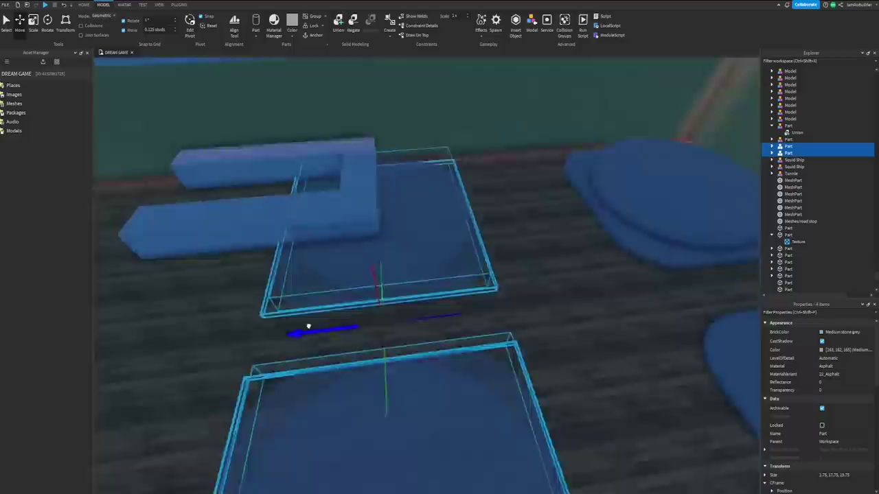
drag(309, 325, 308, 325)
right_drag(309, 325, 308, 325)
drag(308, 325, 225, 285)
Duplicate a single display platform twice and place the copies along the long wall on either side of the counter.
right_drag(225, 285, 351, 277)
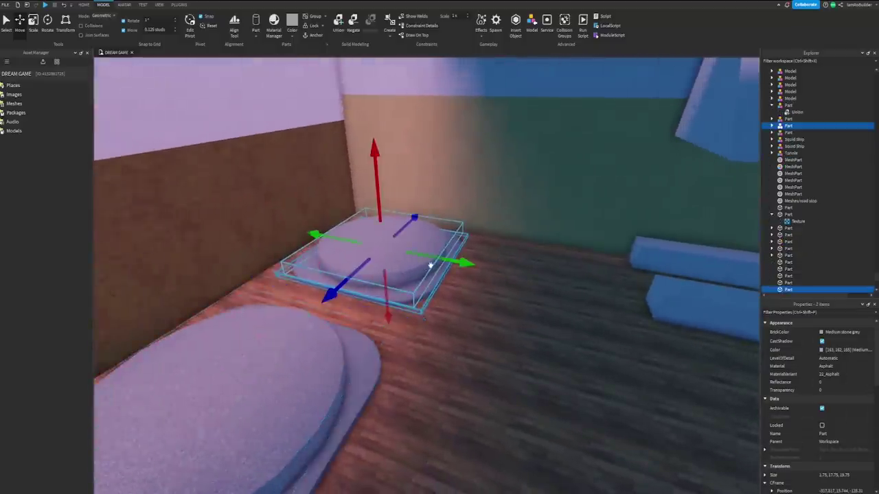
key(ctrl+d)
drag(625, 304, 617, 304)
right_drag(616, 303, 616, 304)
key(ctrl+d)
right_drag(499, 267, 566, 292)
drag(566, 291, 573, 291)
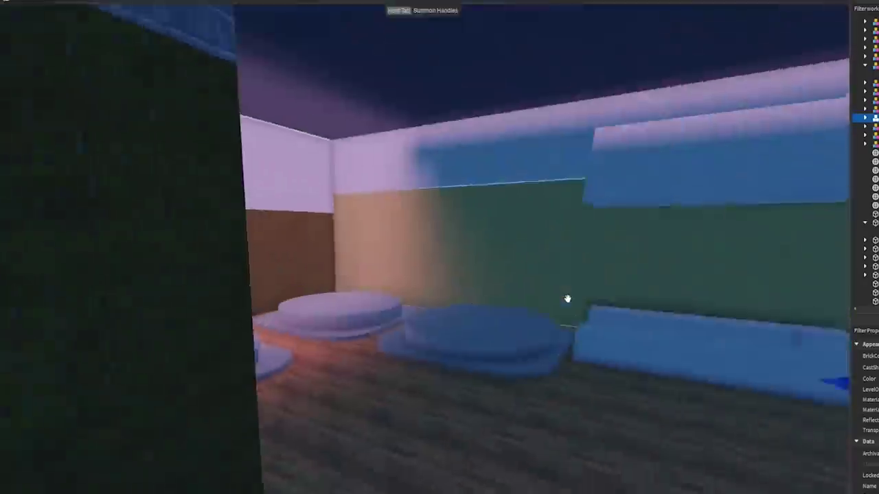
Place a horizontal truss about 46 studs long beneath the dealership's ceiling and recolour it Black.
right_drag(537, 288, 583, 294)
key(s)
key(w)
key(s)
key(s)
key(w)
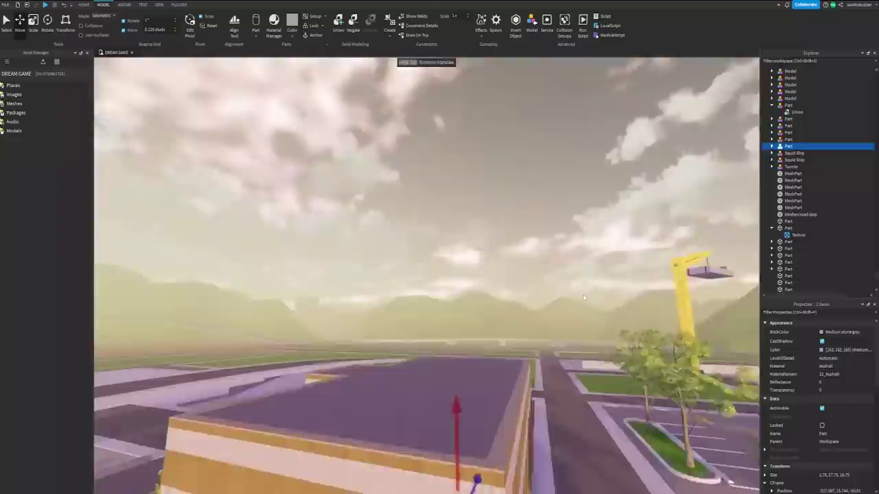
right_drag(527, 244, 527, 254)
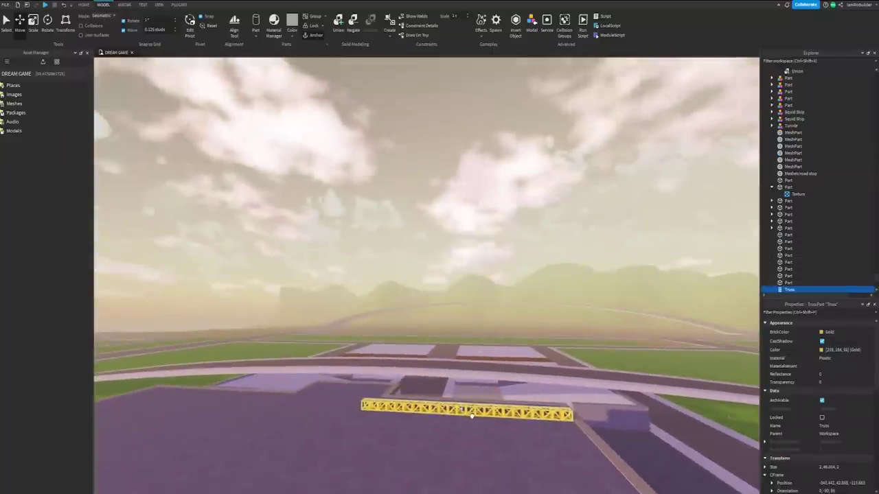
key(w)
right_drag(524, 387, 524, 387)
drag(480, 317, 485, 327)
click(830, 333)
click(834, 346)
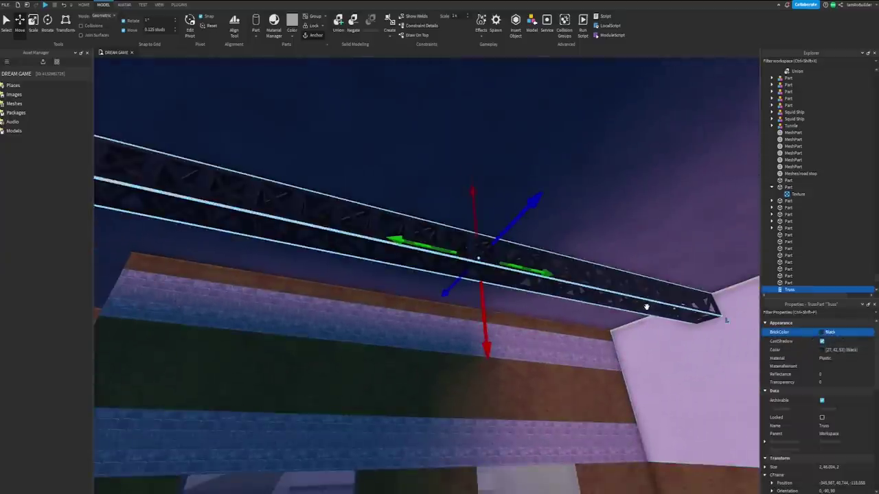
Duplicate the black ceiling truss to the other side of the entrance and turn another copy crosswise to the window wall.
drag(512, 227, 451, 230)
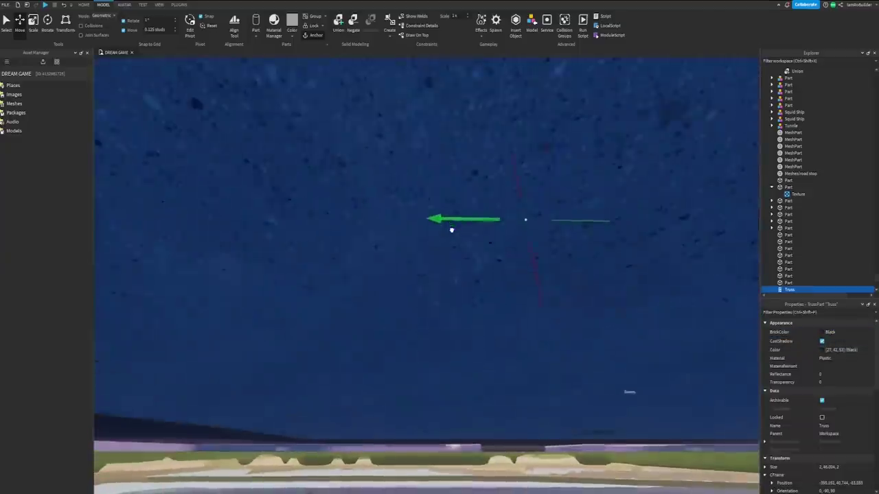
right_drag(451, 229, 466, 226)
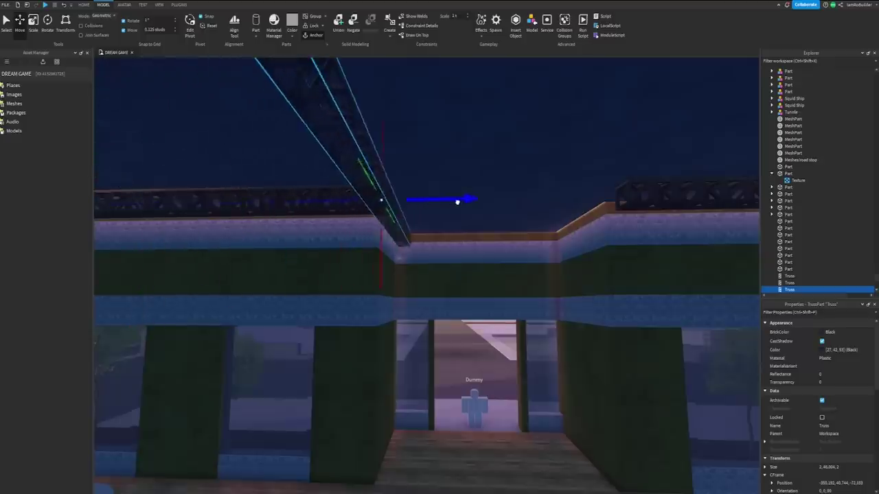
right_drag(460, 202, 460, 202)
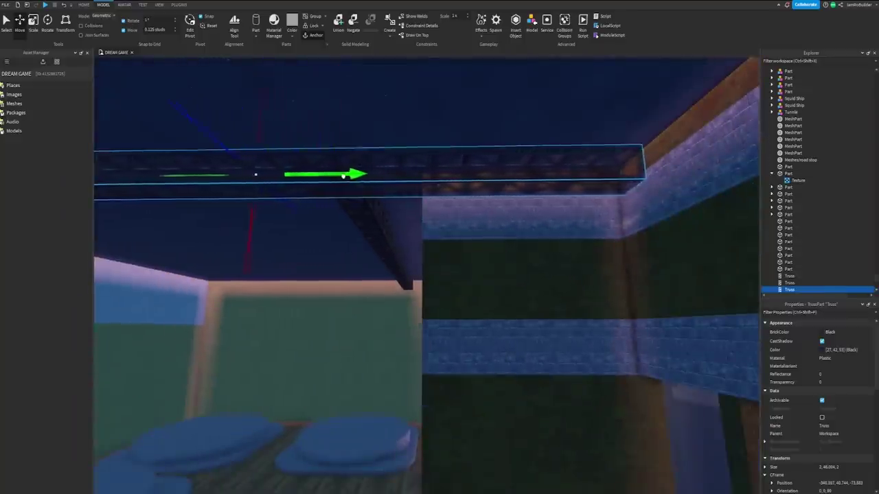
Butt the crosswise truss against the wall by the entrance and lengthen it to reach the opposite wall.
drag(350, 178, 353, 178)
right_drag(449, 198, 450, 198)
click(33, 25)
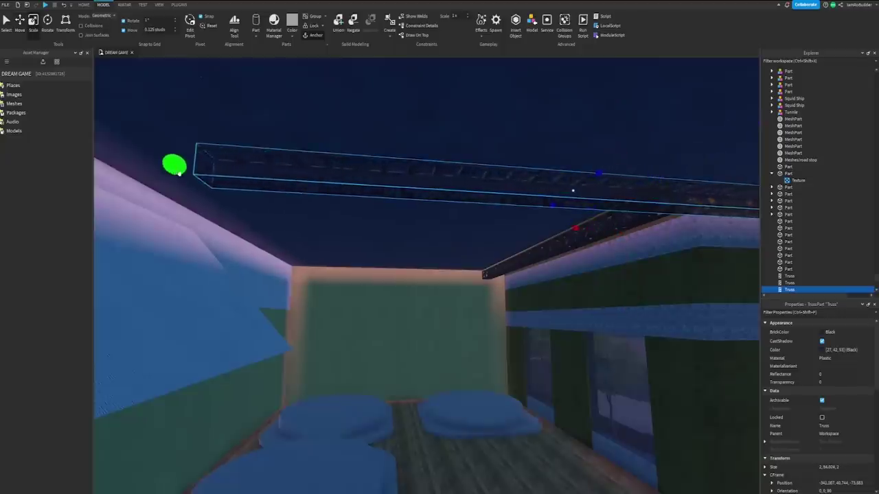
drag(179, 174, 221, 176)
right_drag(353, 188, 390, 191)
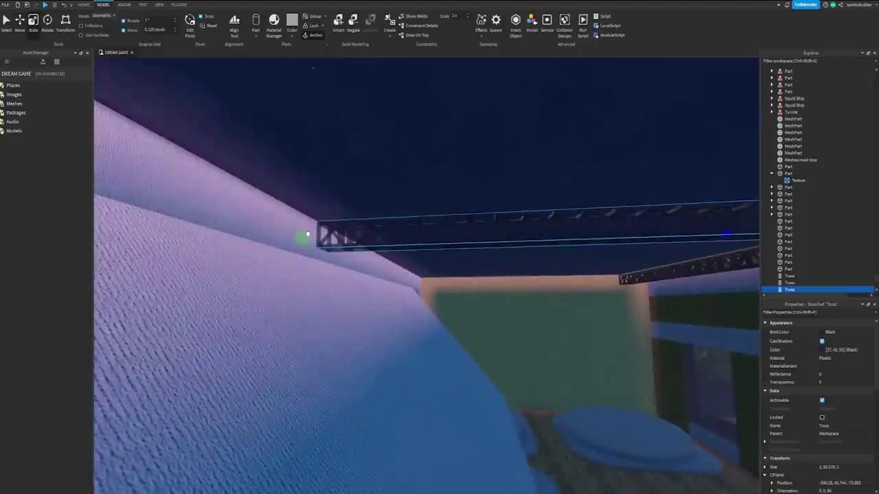
Duplicate the crosswise truss and place the copy on the other side of the entrance.
right_drag(333, 231, 449, 229)
key(a)
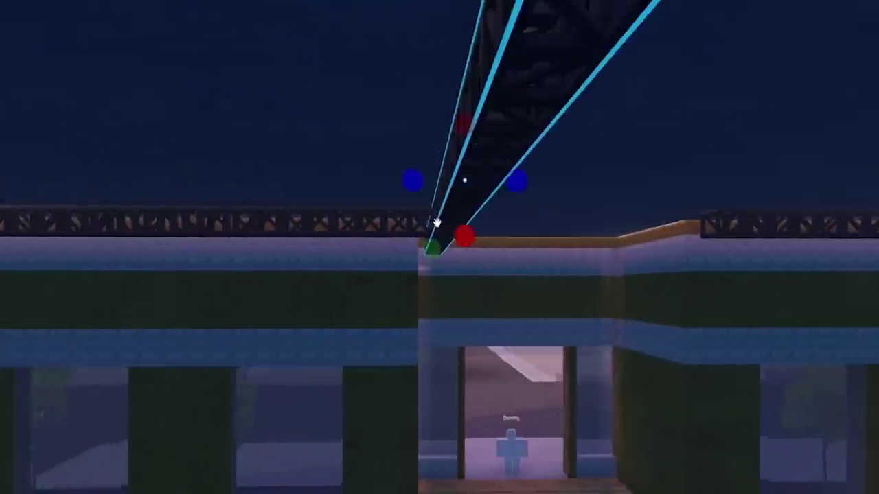
key(w)
key(w)
key(d)
key(s)
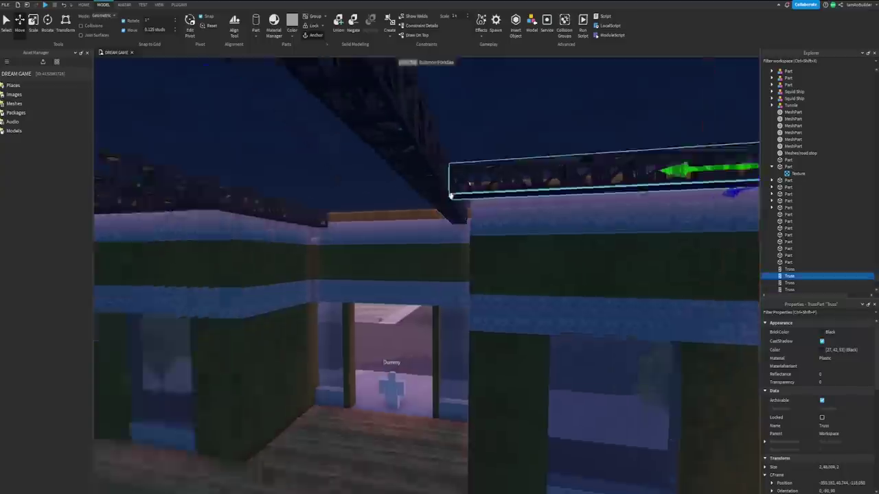
Select both lengthwise trusses beside the entrance and duplicate them in parallel rows across the ceiling to form a grid.
right_drag(450, 196, 495, 198)
shift+click(450, 172)
key(s)
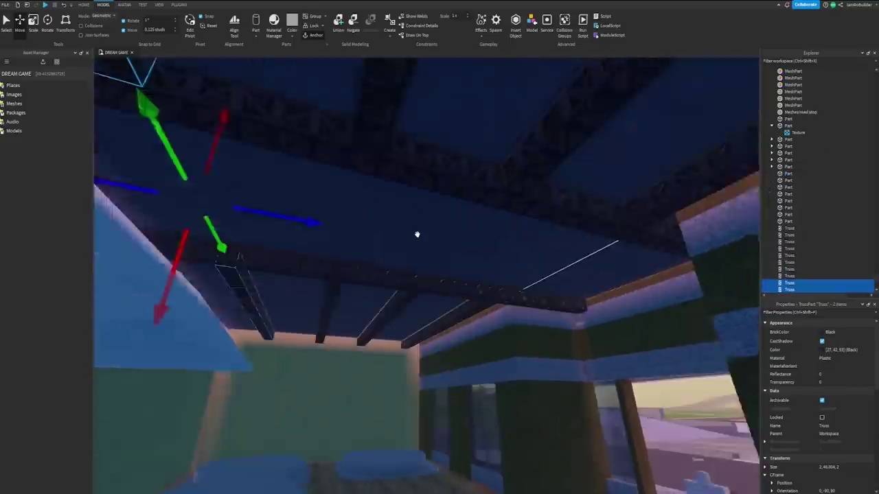
right_drag(417, 234, 416, 233)
key(w)
key(a)
key(s)
Turn off shadow casting for the smoky grey ceiling parts and the wedge above the counter.
click(412, 239)
click(412, 240)
click(821, 341)
right_drag(517, 272, 517, 272)
key(w)
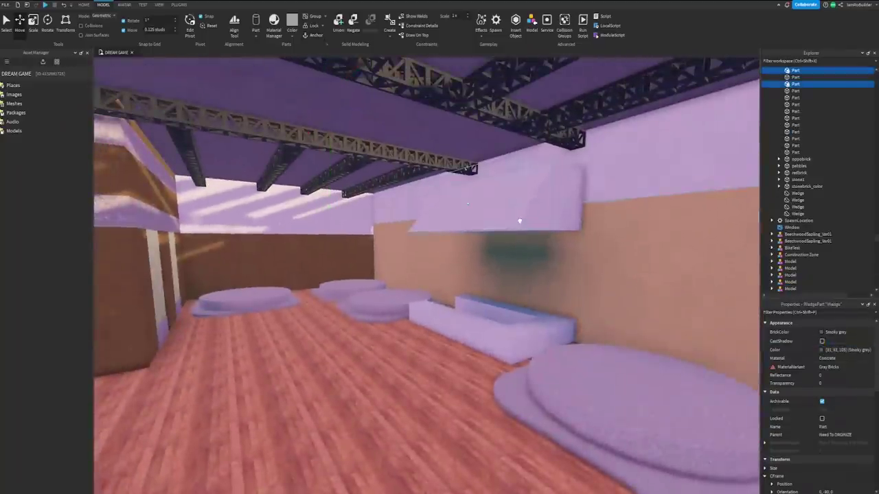
click(579, 181)
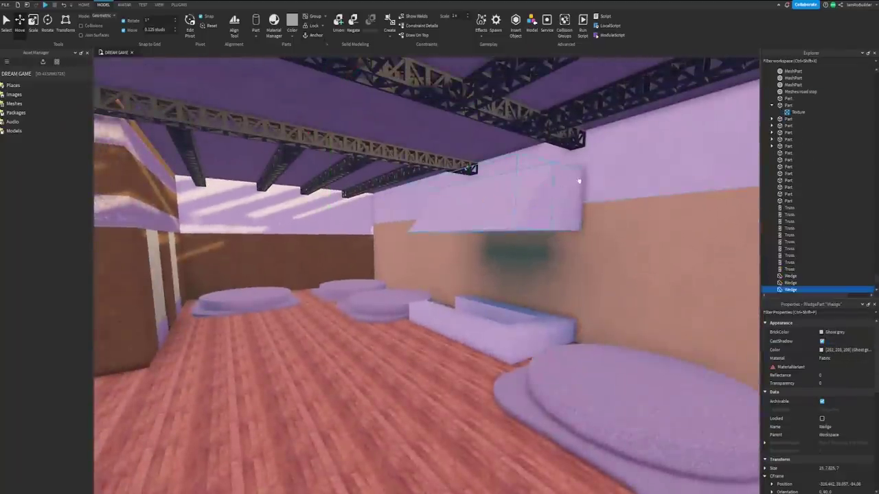
click(822, 341)
right_drag(585, 268, 585, 268)
Select the ceiling slab together with the neighbouring part and toggle their shadow casting.
click(429, 263)
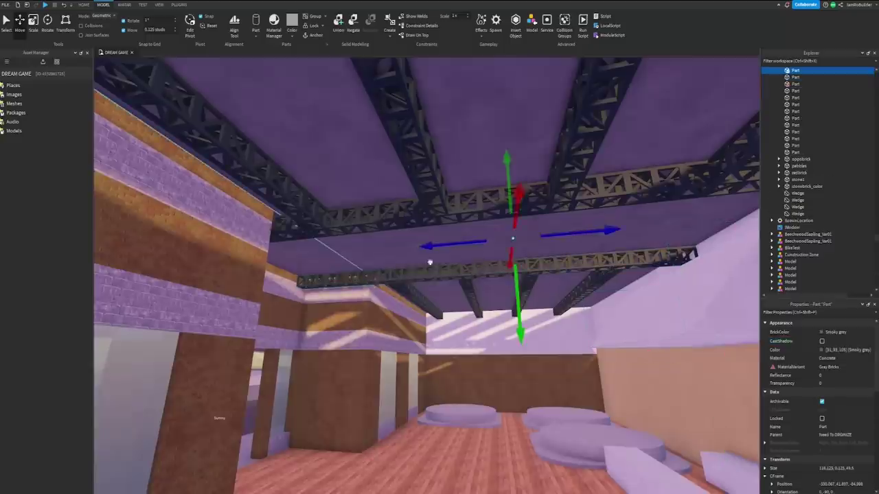
shift+click(320, 254)
click(822, 341)
right_drag(502, 241, 512, 268)
Duplicate the "bella stunt seats" poster on the brick factory wall and raise the copy above the roof.
scroll(349, 314, down, 3)
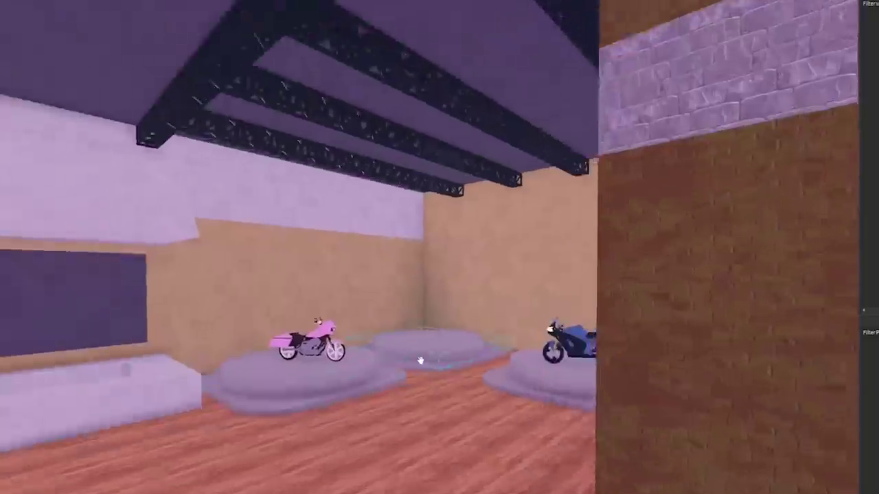
key(w)
right_drag(420, 361, 421, 361)
key(w)
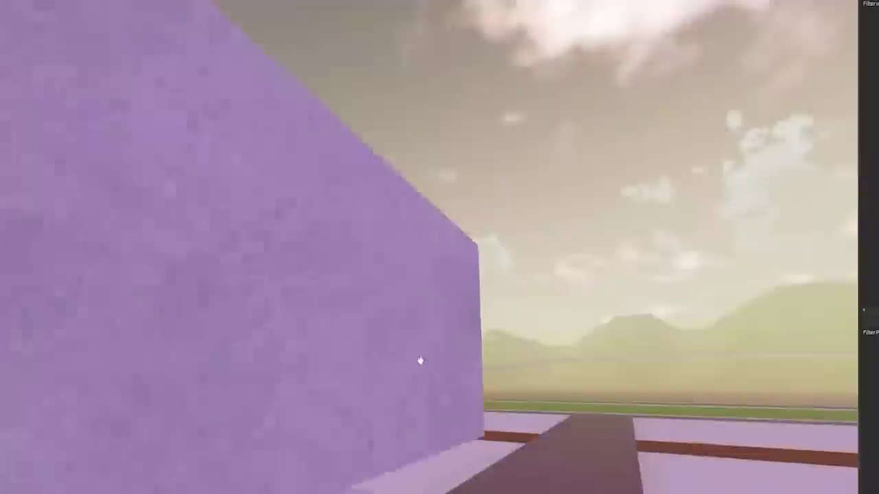
right_drag(420, 361, 420, 361)
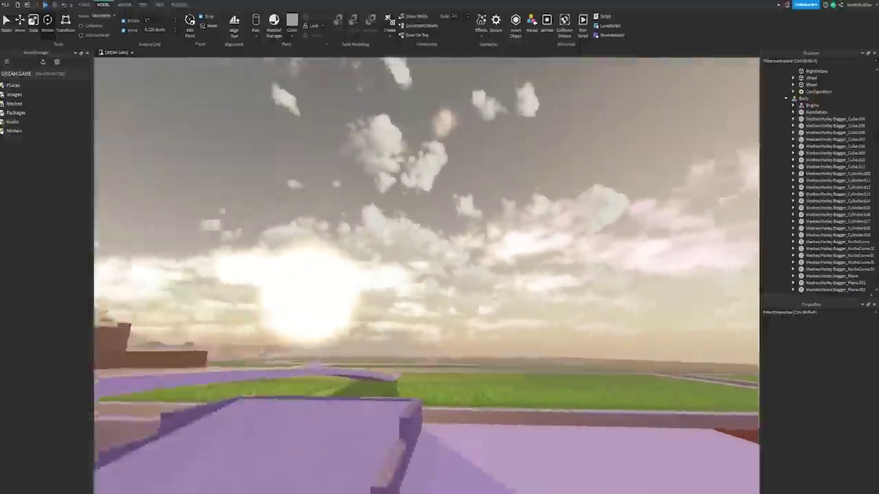
key(w)
right_drag(433, 331, 424, 350)
key(w)
key(w)
right_drag(423, 352, 418, 363)
key(w)
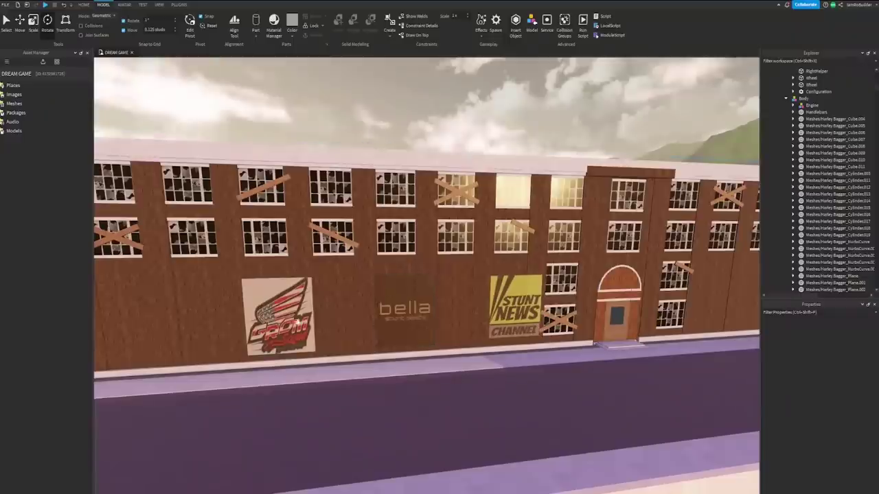
key(d)
key(w)
key(a)
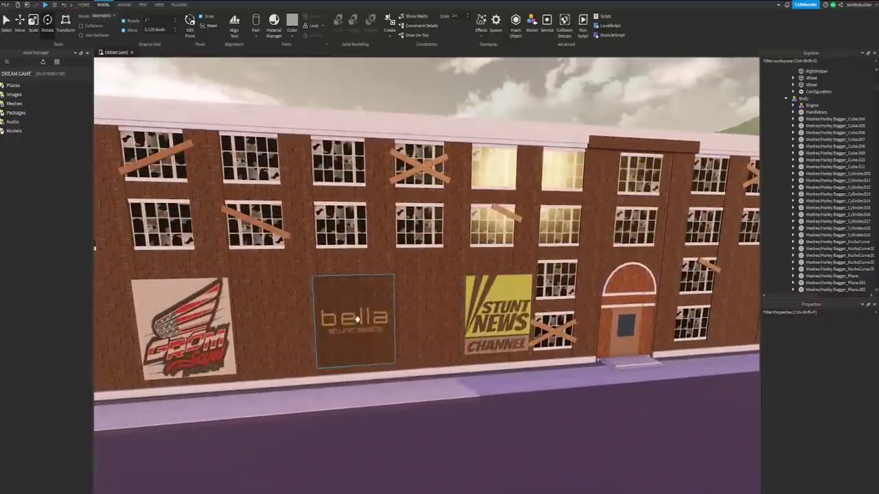
right_drag(423, 318, 423, 317)
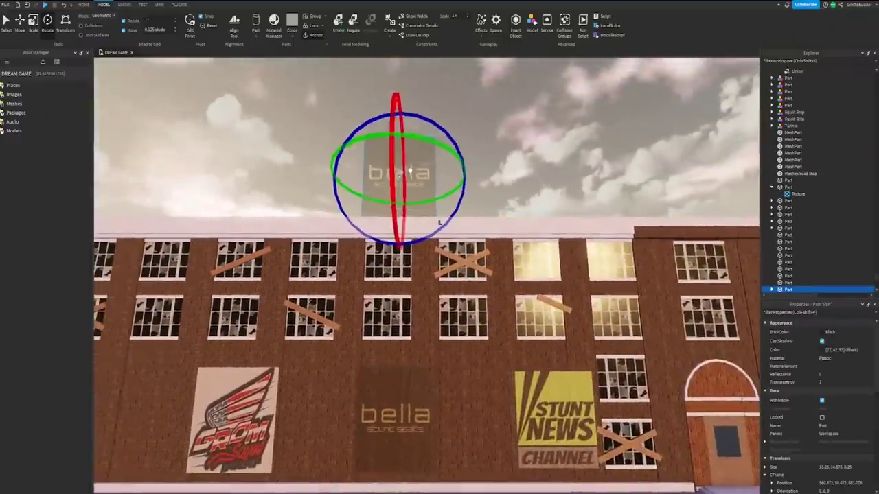
Bring the copied "bella stunt seats" poster into the dealership and mount it on the long wall beside the counter.
key(w)
right_drag(392, 169, 420, 164)
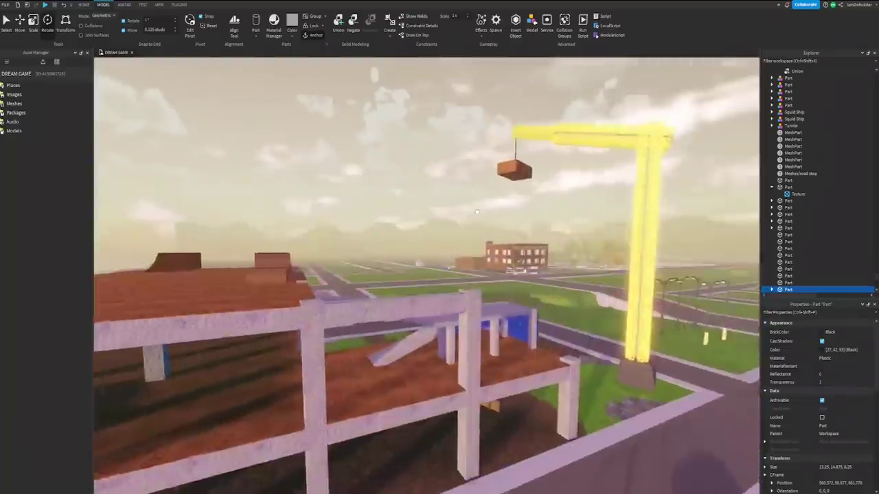
key(w)
key(w)
drag(568, 250, 561, 244)
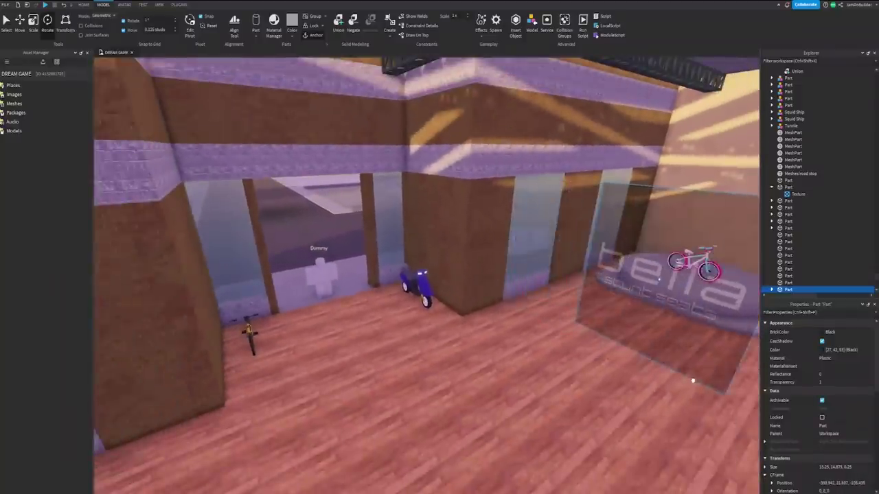
right_drag(693, 381, 577, 335)
key(w)
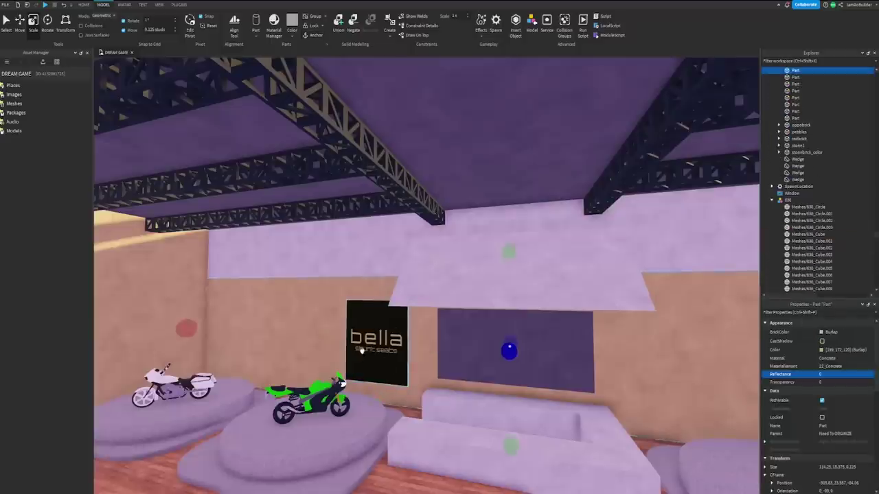
Rotate the green motorcycle horizontally on its display platform beside the poster.
right_drag(439, 339, 485, 343)
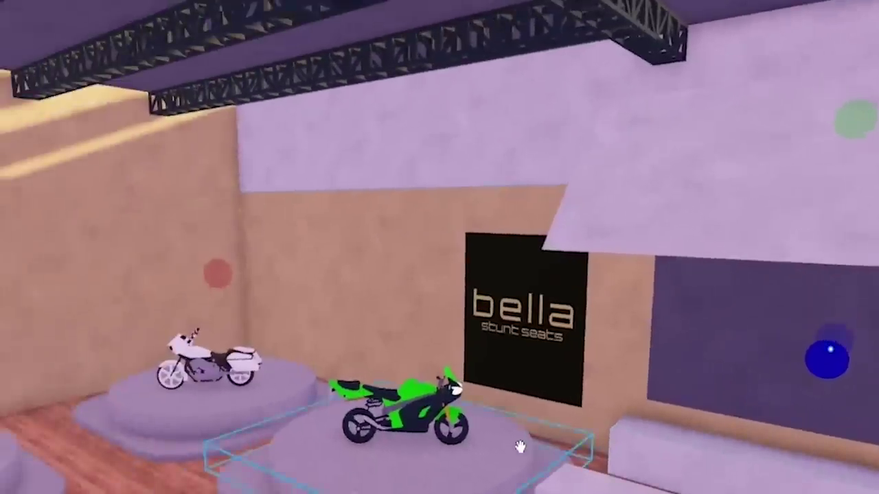
right_drag(520, 447, 538, 355)
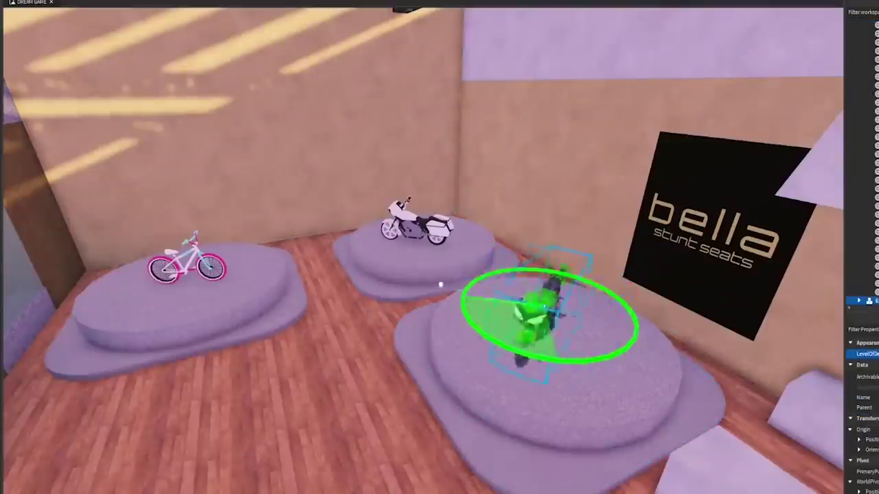
drag(440, 284, 560, 370)
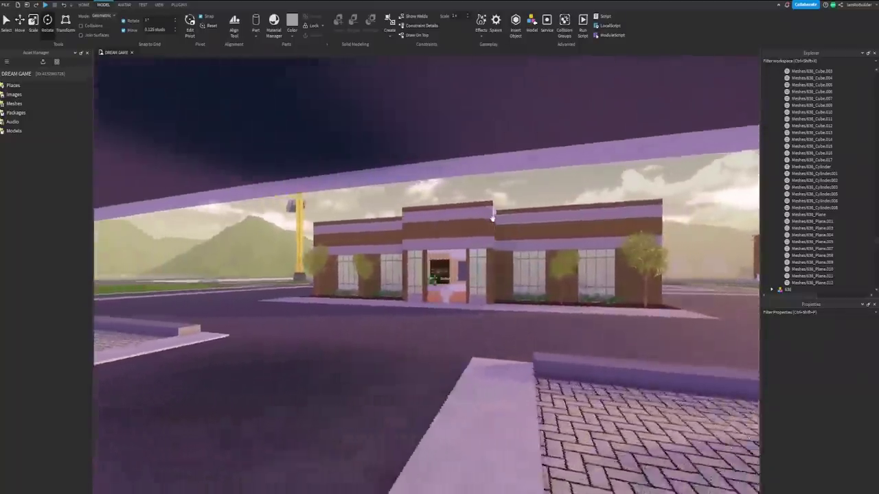
Inspect the dealership's exterior from across the street and from above.
key(a)
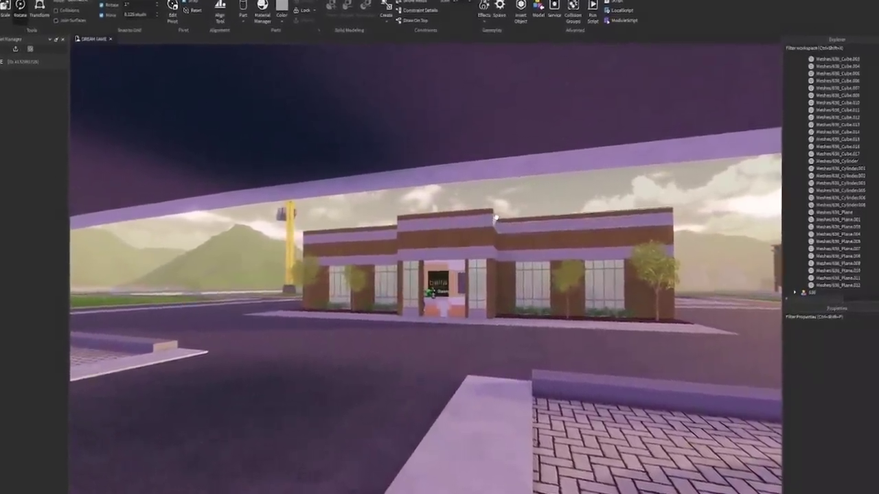
right_drag(493, 220, 512, 214)
key(a)
key(w)
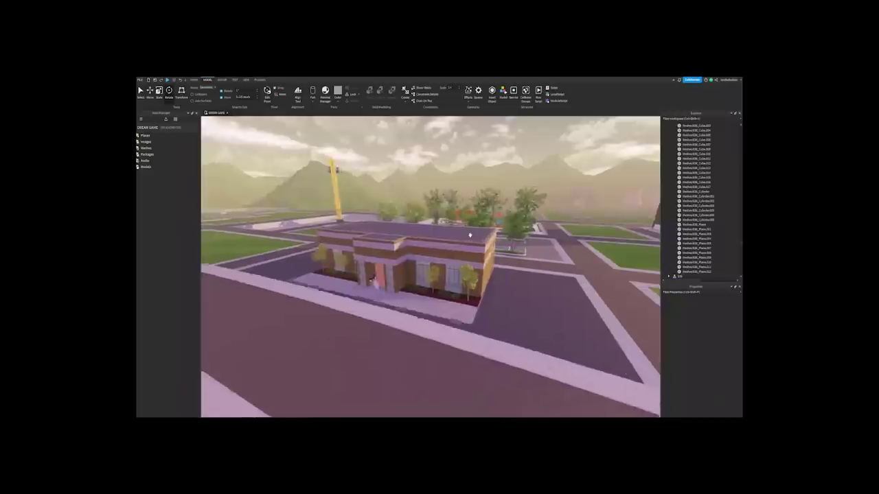